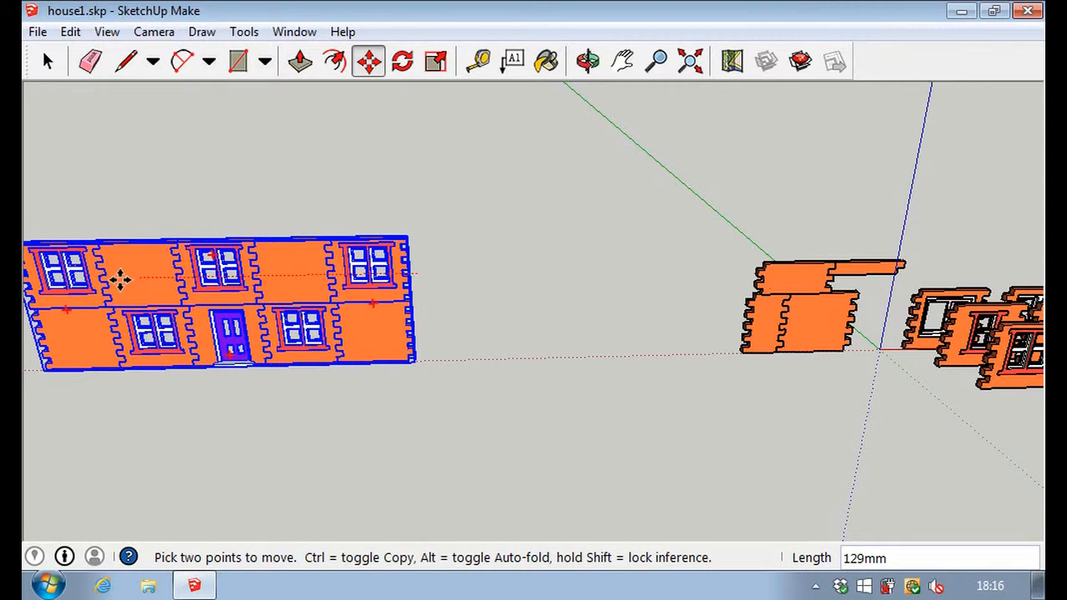
{"action": "left_click", "coordinate": [127, 277]}
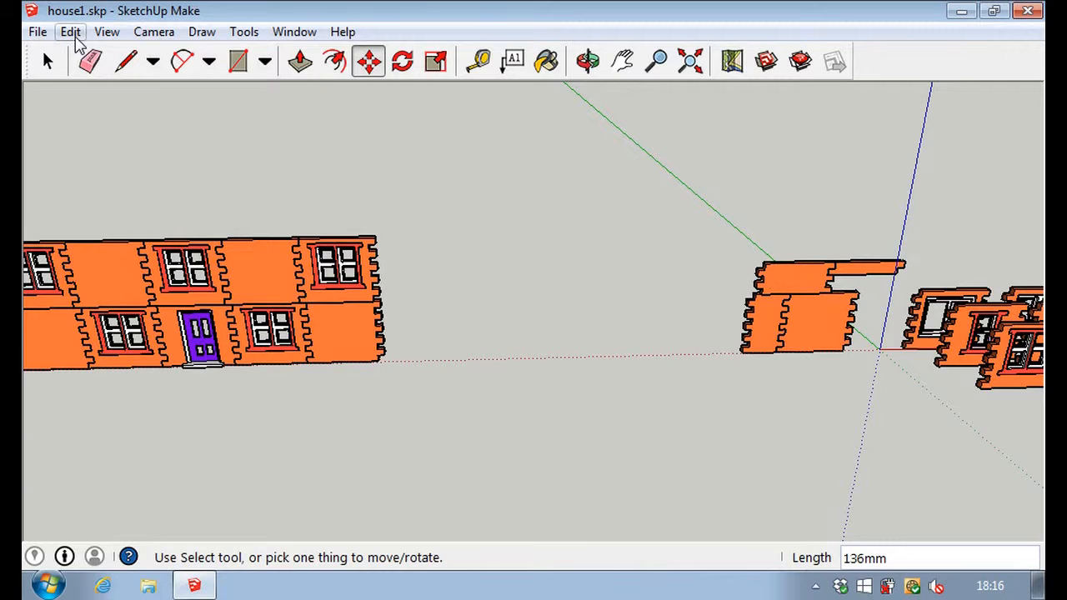
{"action": "left_click", "coordinate": [72, 34]}
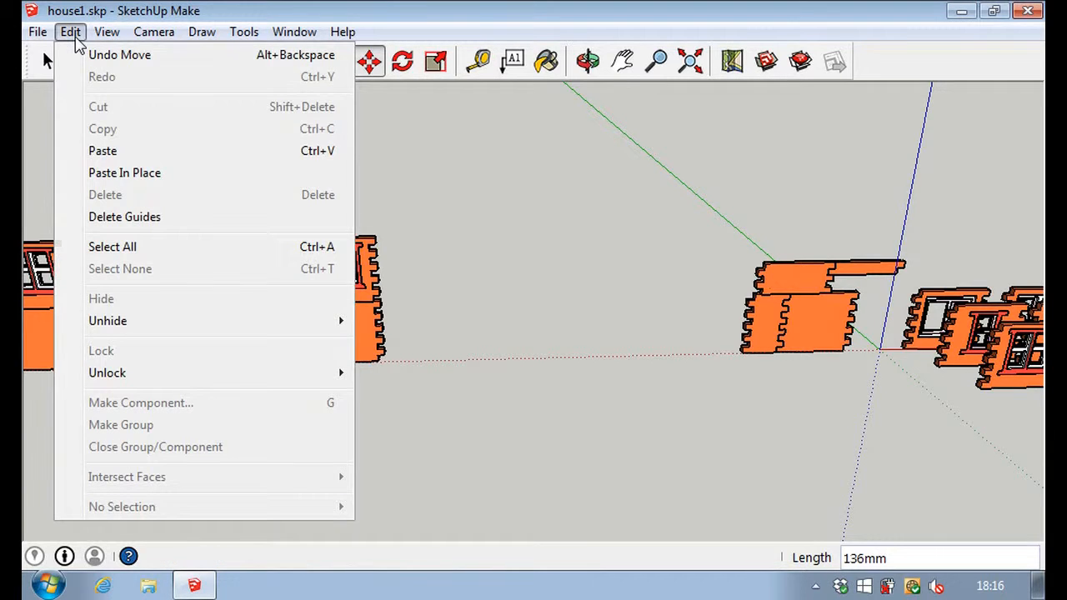
{"action": "left_click", "coordinate": [100, 55]}
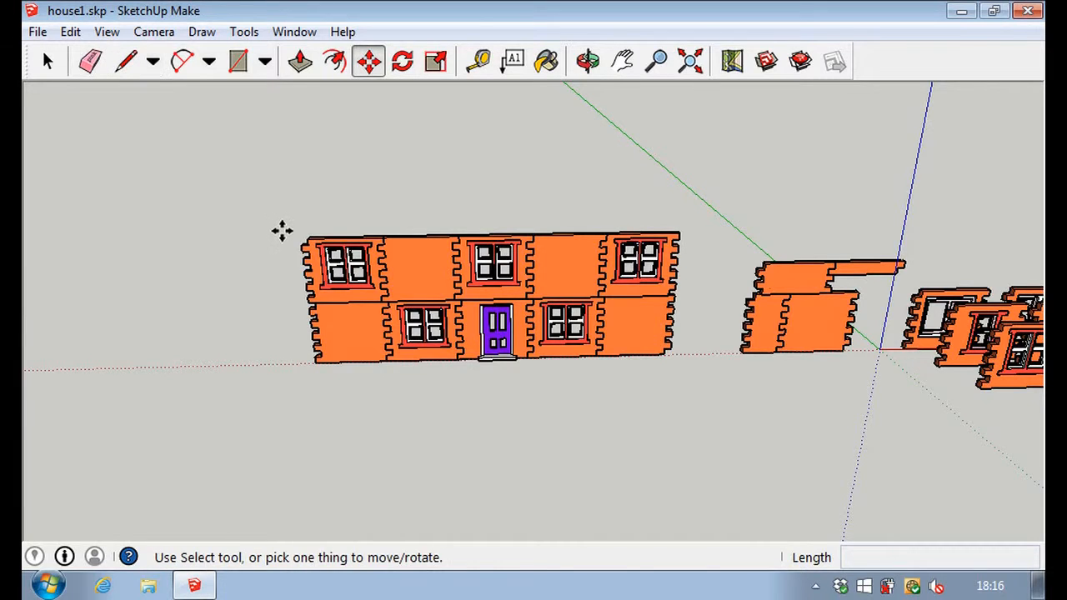
Move the assembled house facade about 153 mm along the red axis, away from the loose wall panels.
{"action": "left_click", "coordinate": [309, 281]}
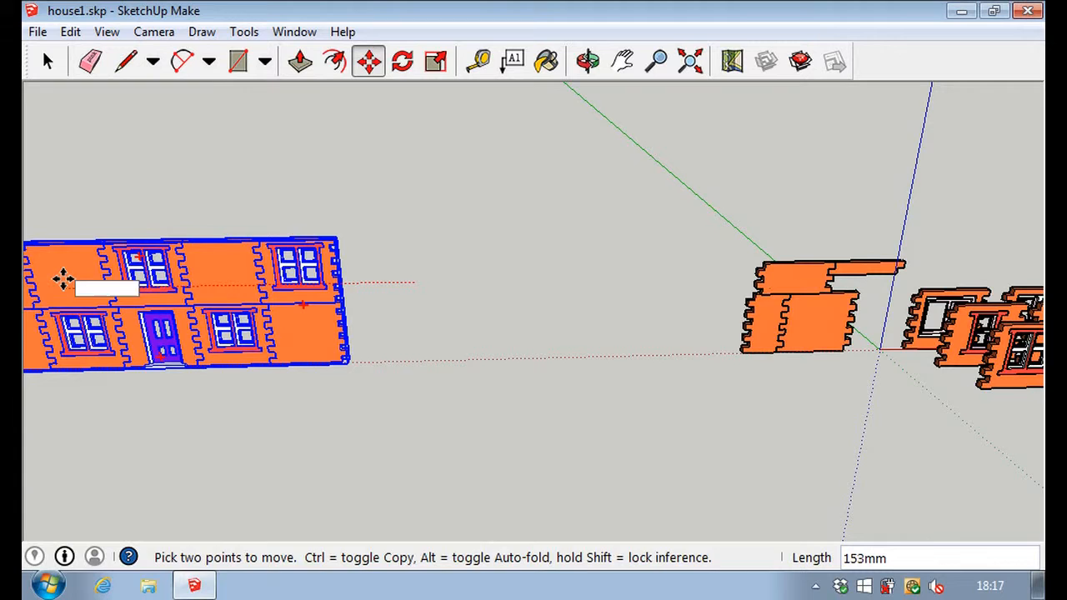
{"action": "left_click", "coordinate": [63, 281]}
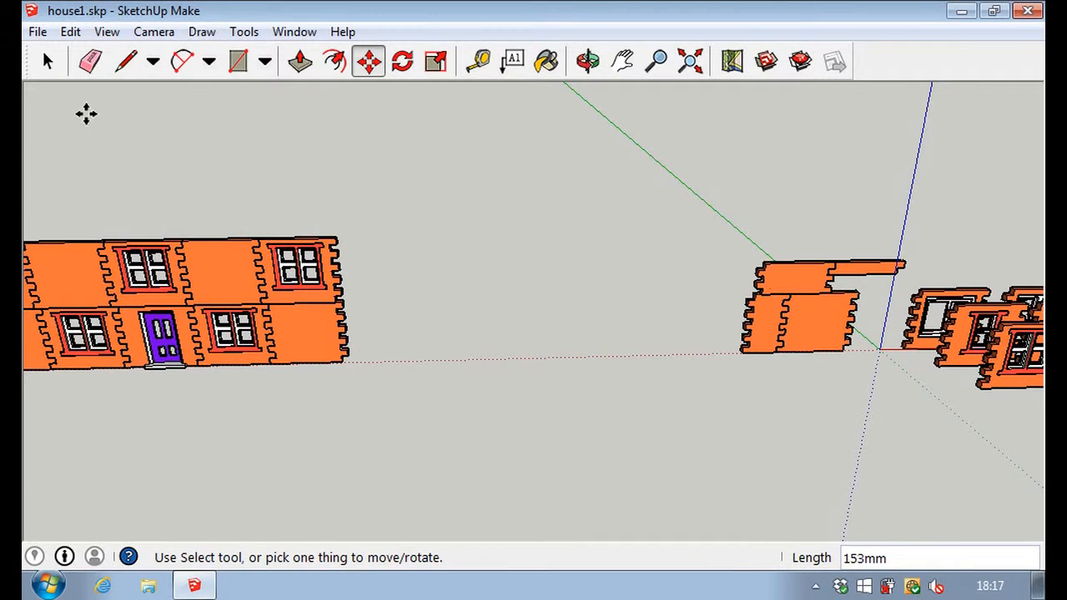
Copy the plain square wall panel about 160 mm into the open space, and add two more copies to form a spaced row of three.
{"action": "left_click", "coordinate": [817, 323]}
{"action": "key", "text": "ctrl"}
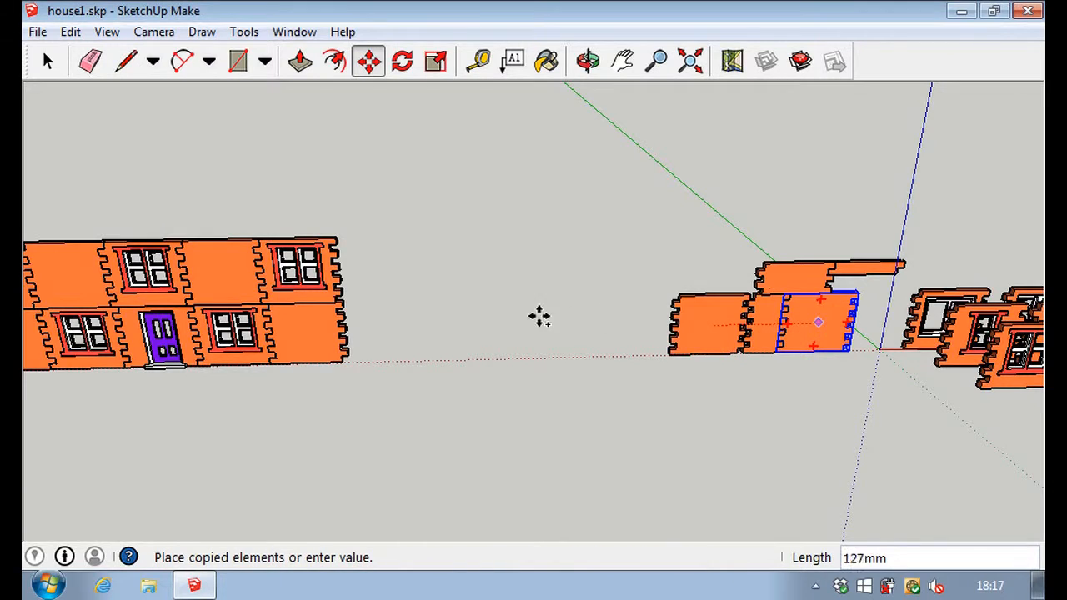
{"action": "left_click", "coordinate": [481, 327]}
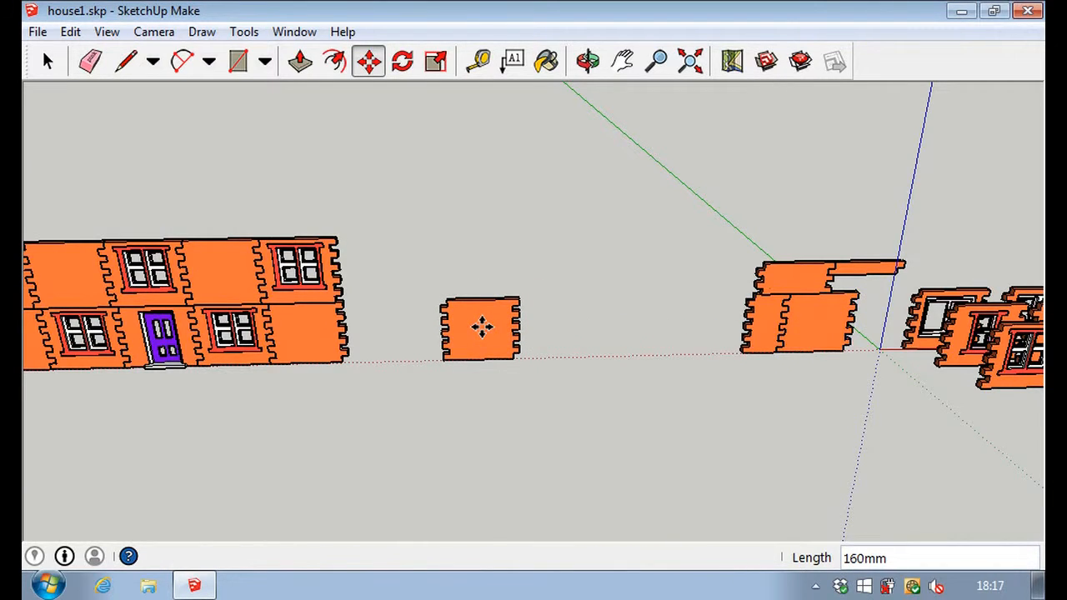
{"action": "left_click", "coordinate": [482, 327]}
{"action": "key", "text": "ctrl"}
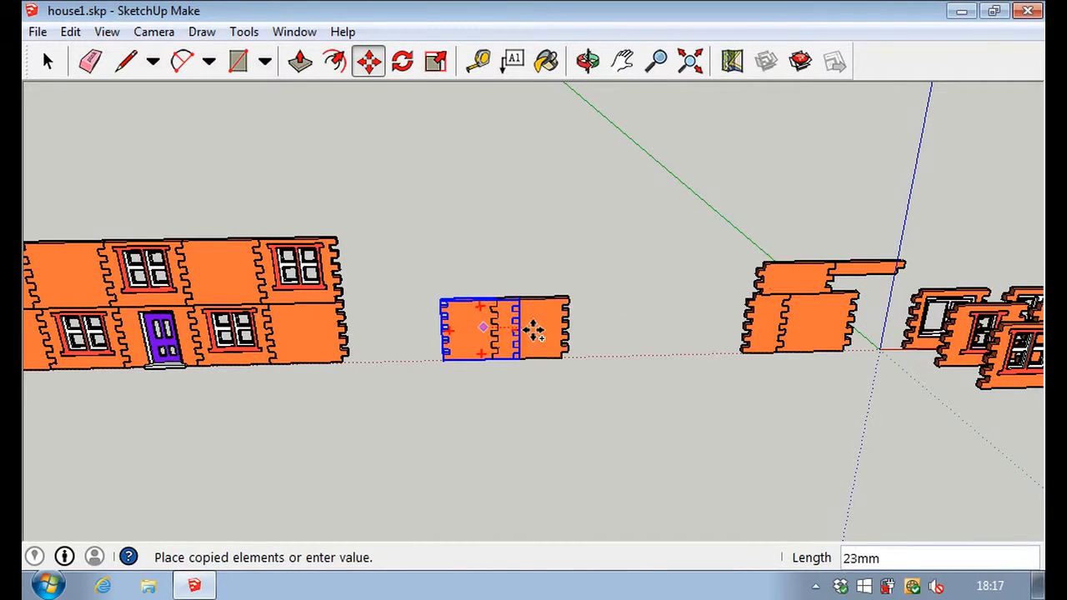
{"action": "left_click", "coordinate": [563, 330]}
{"action": "left_click", "coordinate": [563, 330]}
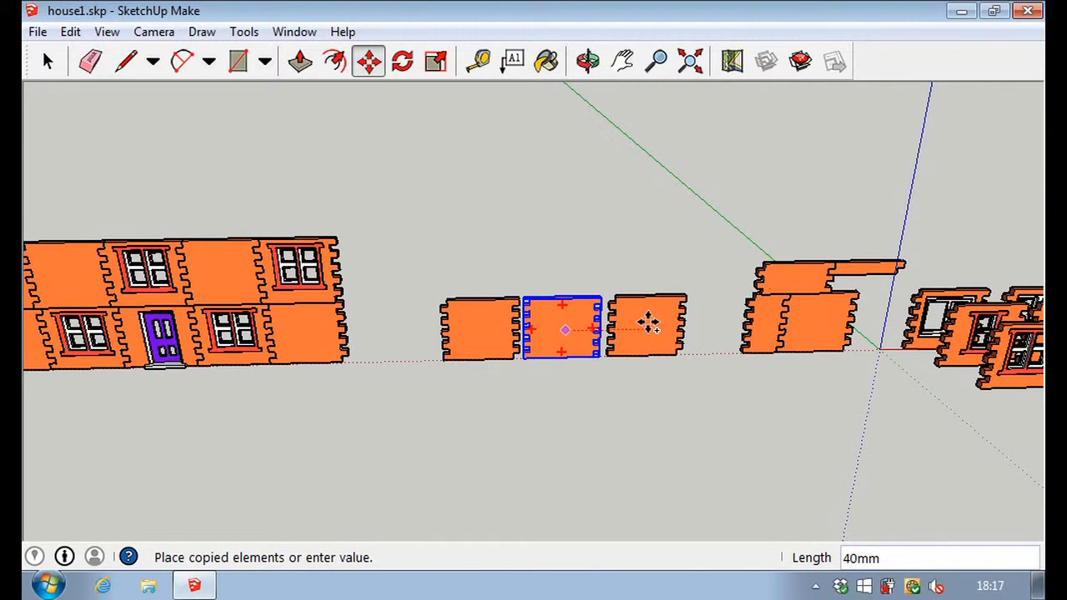
{"action": "left_click", "coordinate": [649, 325]}
Move the second panel 5 mm and the third panel 12 mm along the row so the teeth of all three interlock.
{"action": "scroll", "coordinate": [521, 343], "scroll_direction": "up", "scroll_amount": 5}
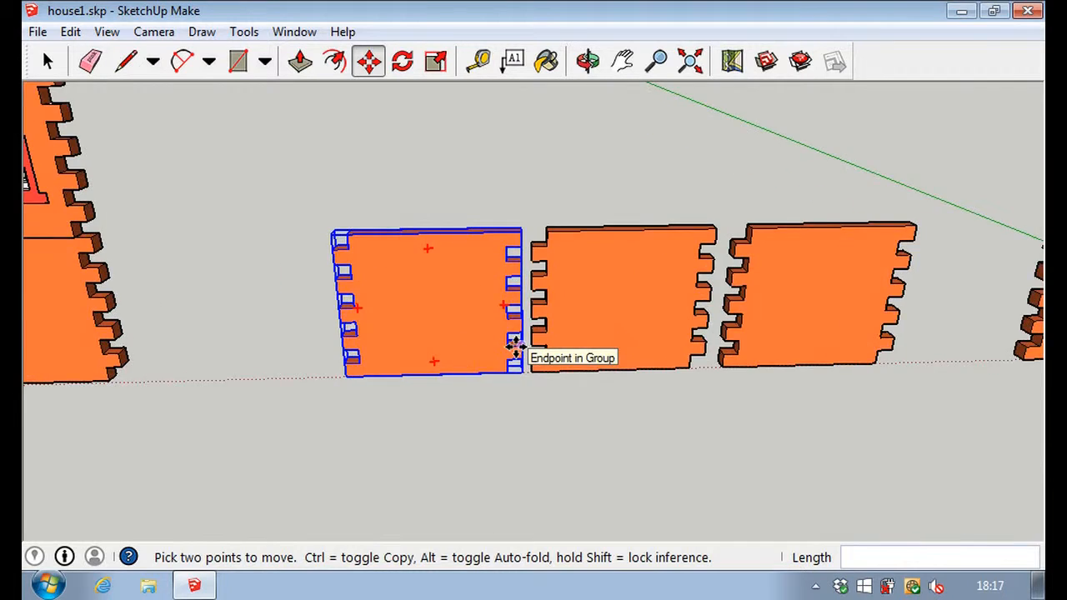
{"action": "scroll", "coordinate": [514, 343], "scroll_direction": "up", "scroll_amount": 6}
{"action": "key", "text": "o"}
{"action": "left_click_drag", "start_coordinate": [459, 447], "coordinate": [565, 430]}
{"action": "key", "text": "m"}
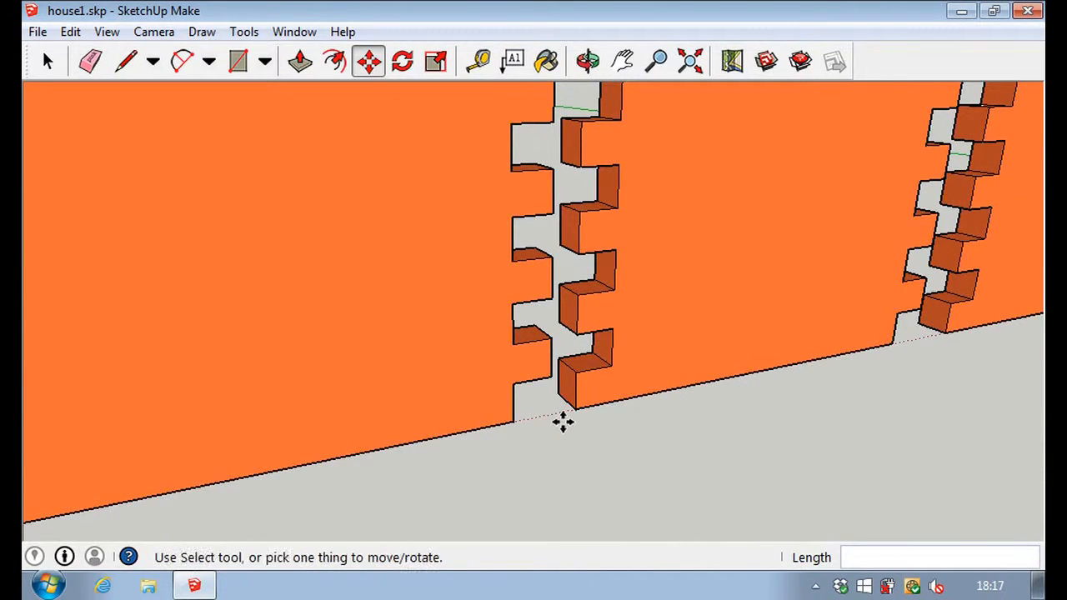
{"action": "left_click", "coordinate": [575, 369]}
{"action": "left_click", "coordinate": [521, 383]}
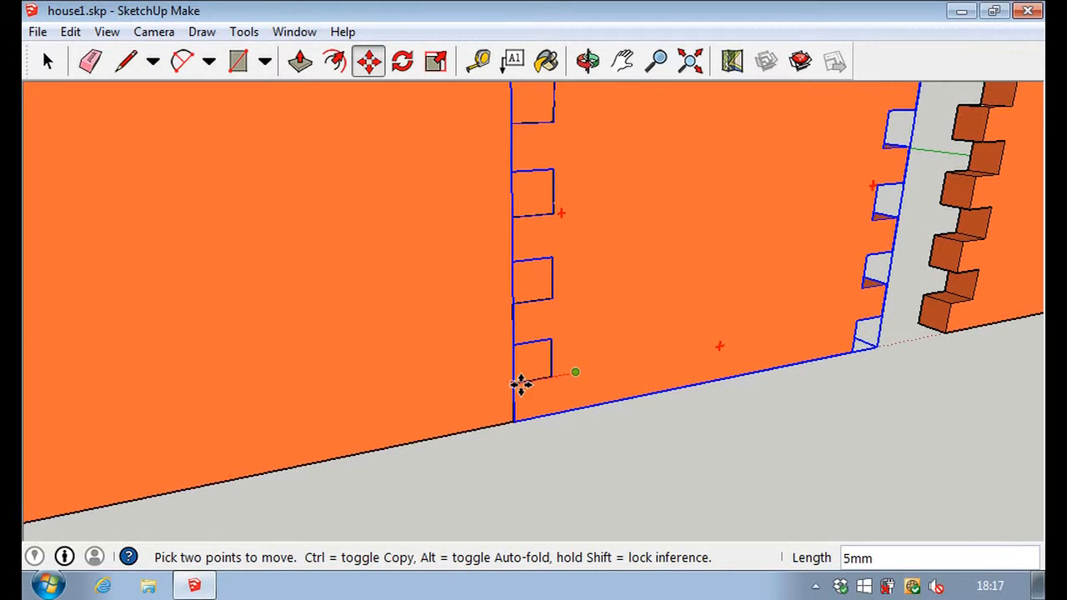
{"action": "left_click", "coordinate": [950, 304]}
{"action": "left_click", "coordinate": [858, 318]}
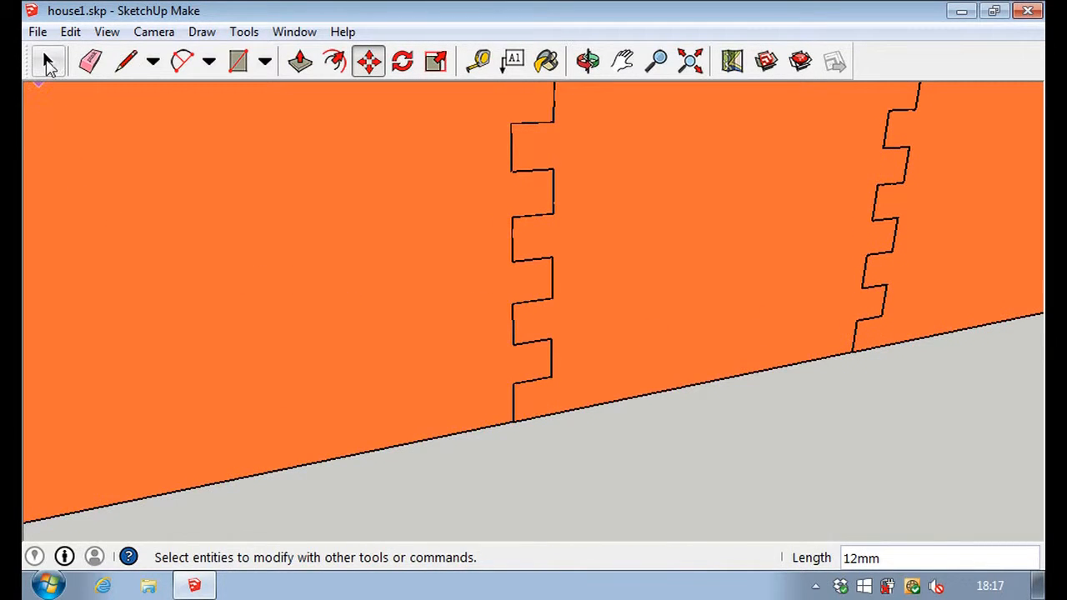
{"action": "left_click", "coordinate": [48, 63]}
Copy the row's first panel about 40 mm outward and upward, beyond the row's free toothed end.
{"action": "scroll", "coordinate": [288, 245], "scroll_direction": "down", "scroll_amount": 5}
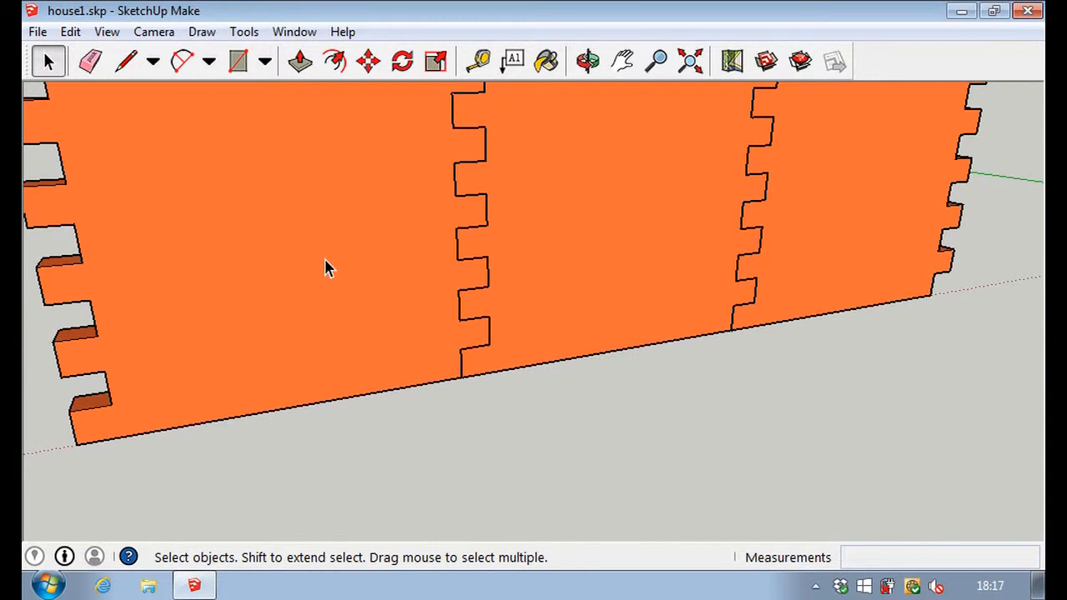
{"action": "scroll", "coordinate": [434, 166], "scroll_direction": "down", "scroll_amount": 2}
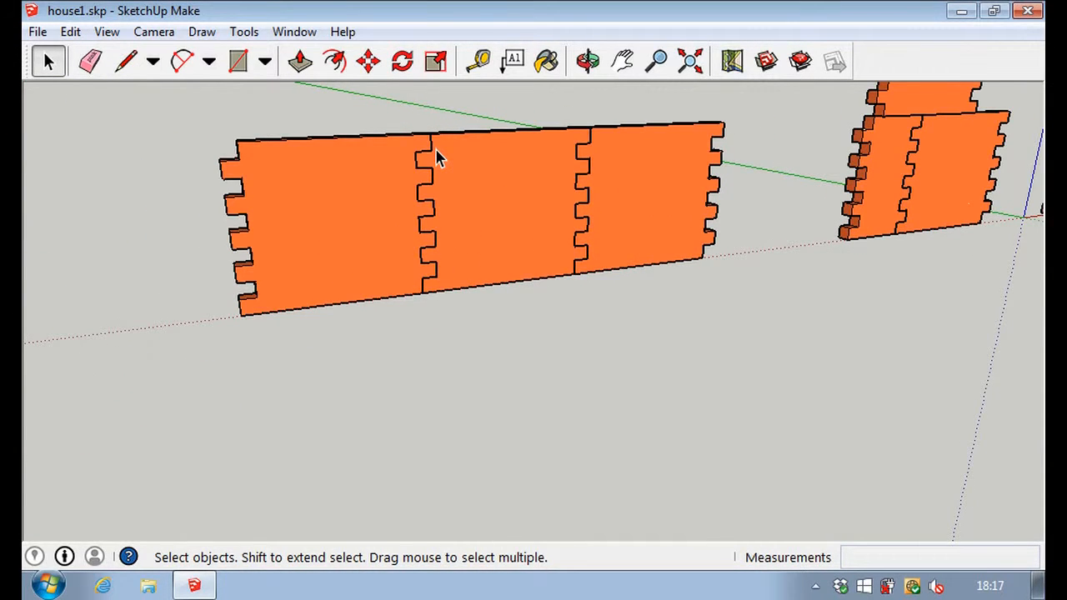
{"action": "left_click", "coordinate": [368, 61]}
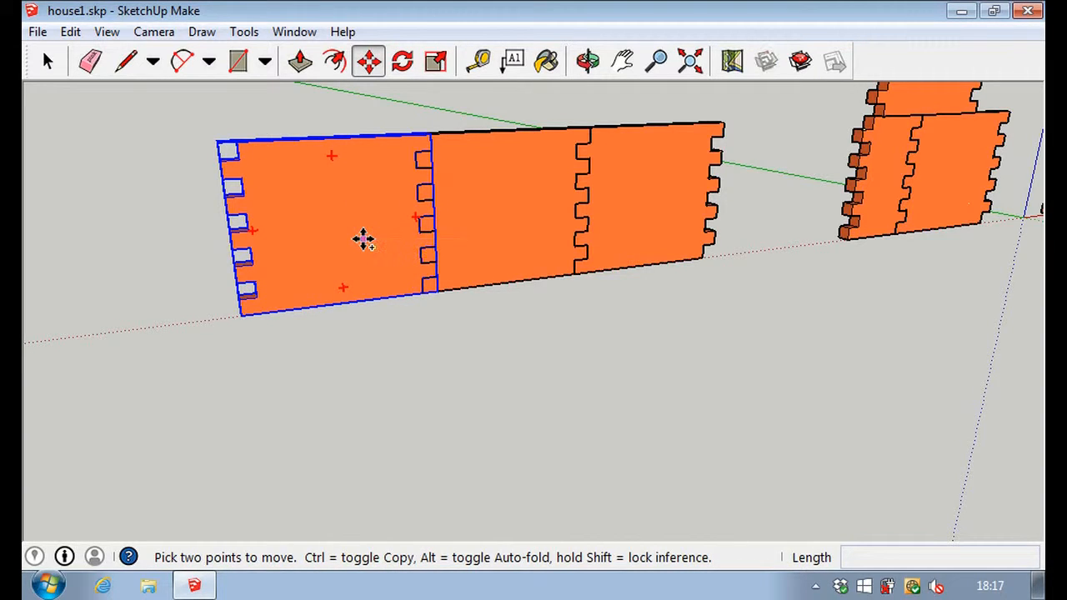
{"action": "left_click", "coordinate": [362, 240], "text": "ctrl"}
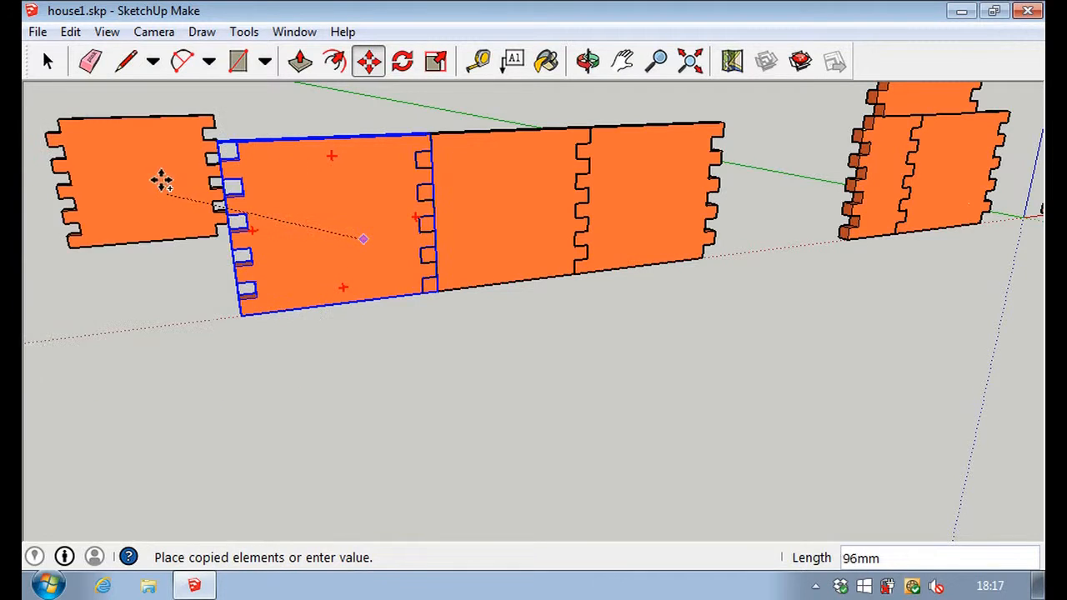
{"action": "left_click", "coordinate": [131, 143]}
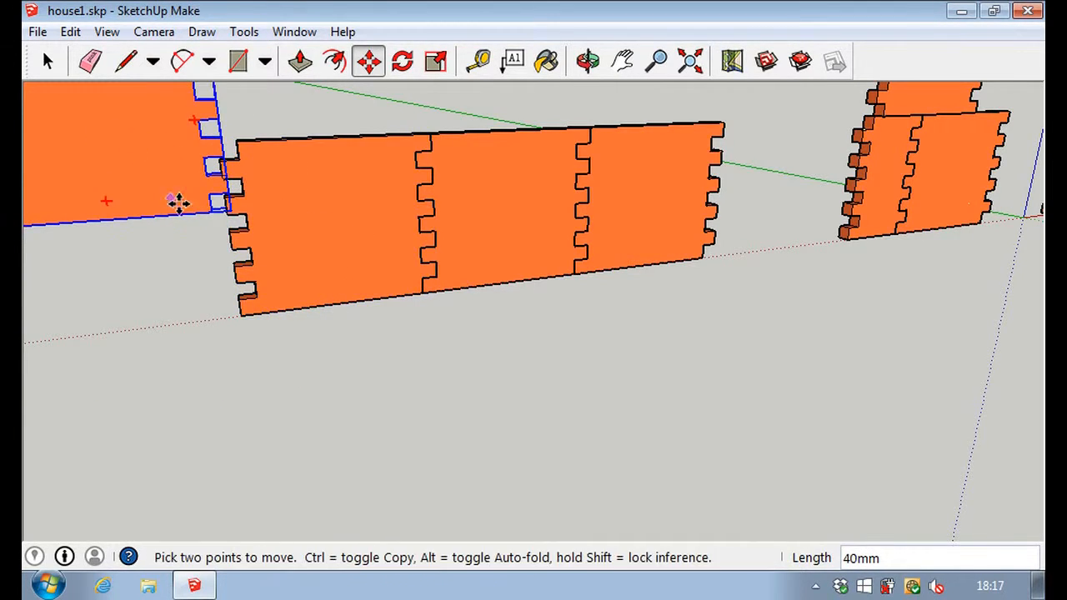
{"action": "scroll", "coordinate": [222, 203], "scroll_direction": "up", "scroll_amount": 6}
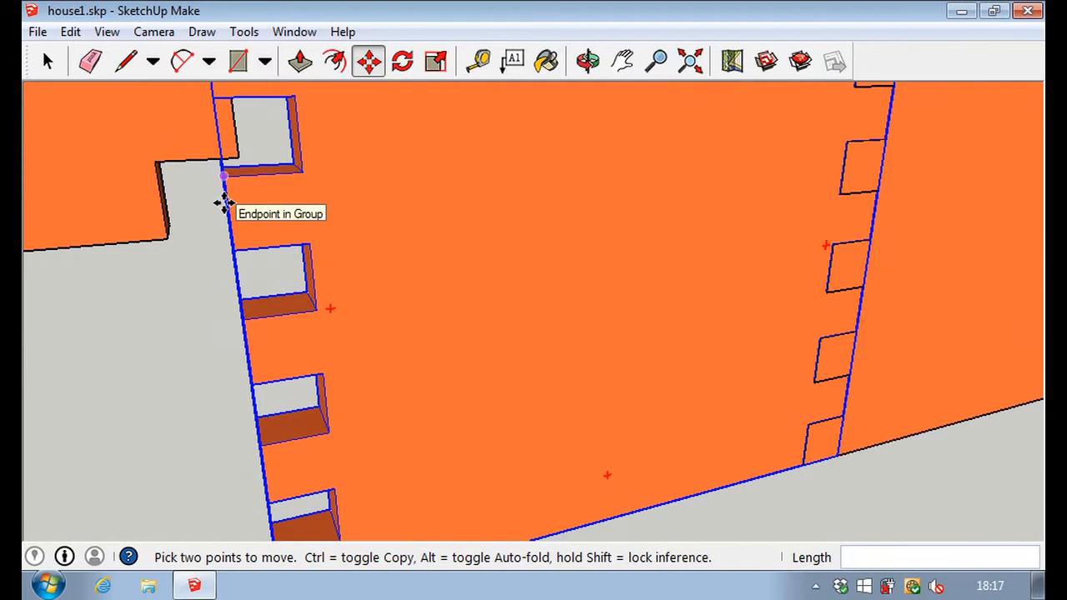
{"action": "middle_click_drag", "start_coordinate": [154, 315], "coordinate": [235, 320]}
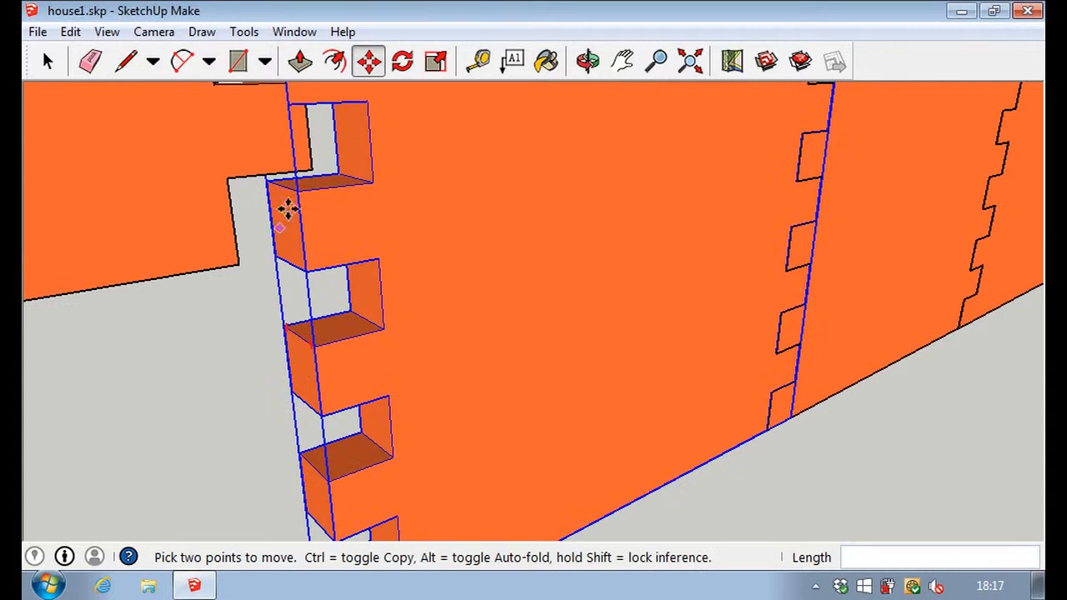
{"action": "left_click", "coordinate": [311, 168]}
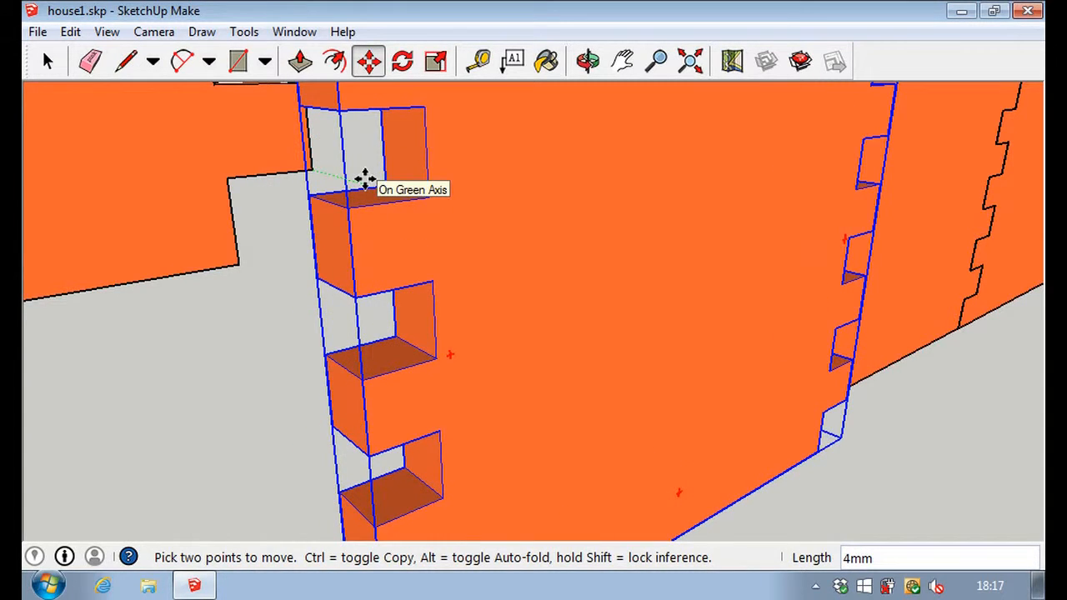
{"action": "left_click", "coordinate": [364, 179]}
{"action": "key", "text": "ctrl+z"}
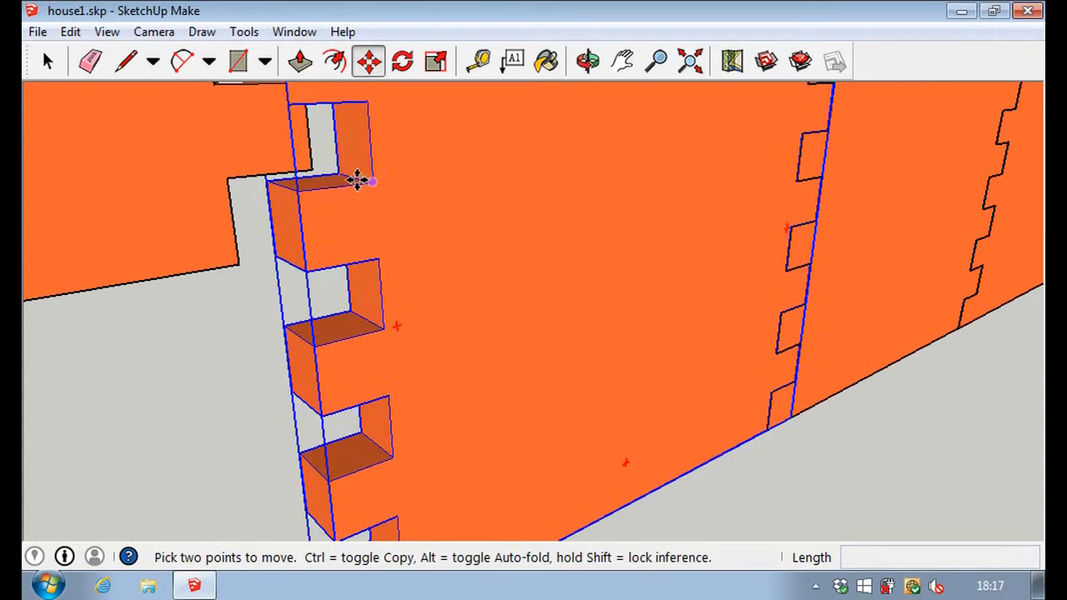
Move the raised panel copy by its tooth corner so it interlocks, vertically offset, with the end of the row.
{"action": "left_click", "coordinate": [311, 167]}
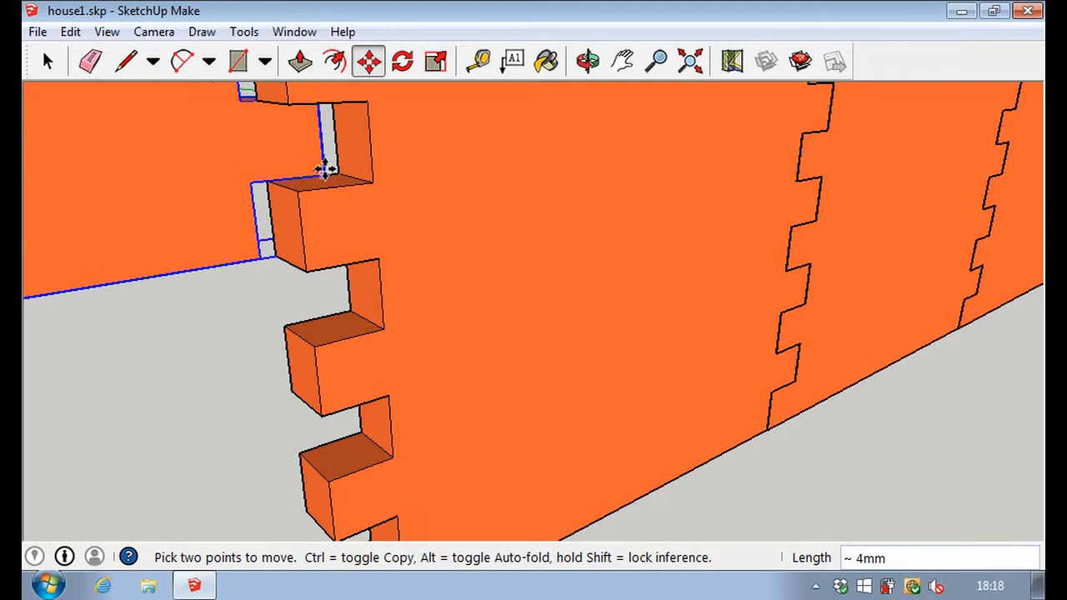
{"action": "left_click", "coordinate": [367, 176]}
{"action": "scroll", "coordinate": [422, 307], "scroll_direction": "down", "scroll_amount": 8}
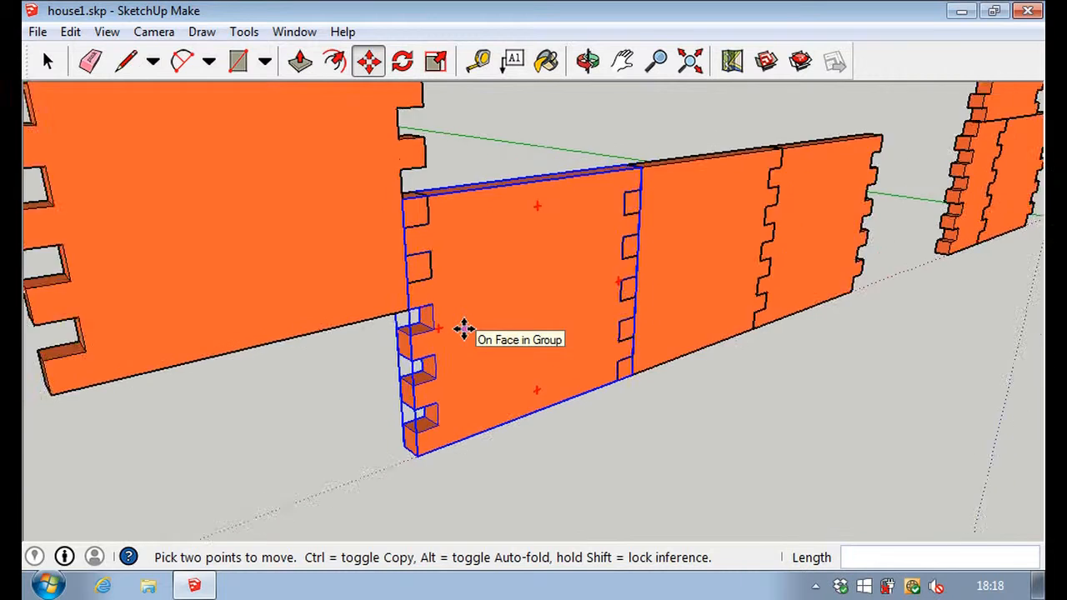
{"action": "scroll", "coordinate": [464, 329], "scroll_direction": "down", "scroll_amount": 2}
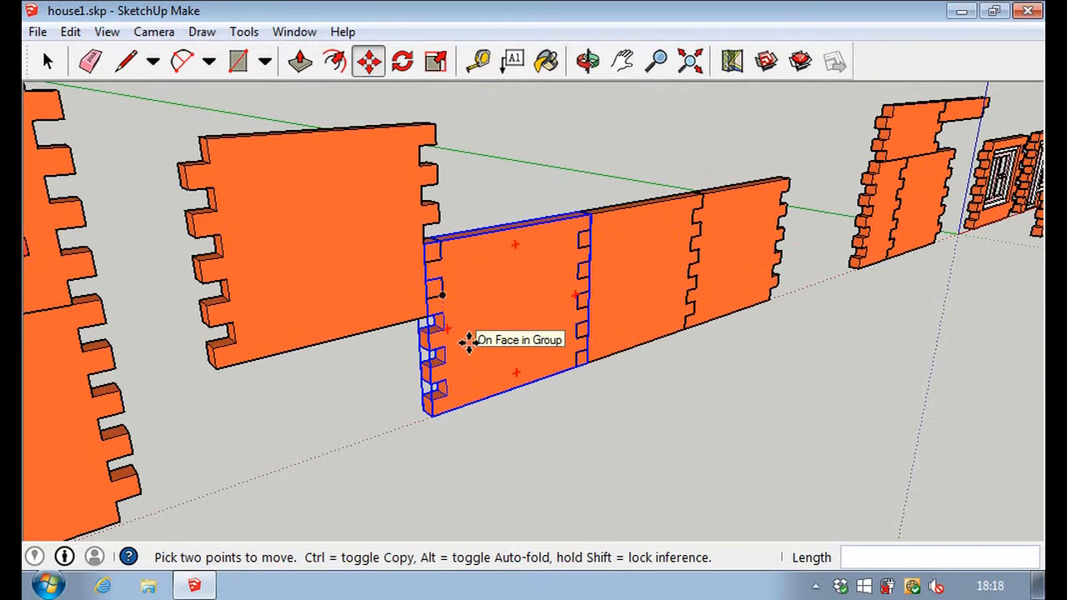
Select the three interlocked panels of the row, copy them, and paste the copy on the row's upper edge.
{"action": "left_click", "coordinate": [47, 61]}
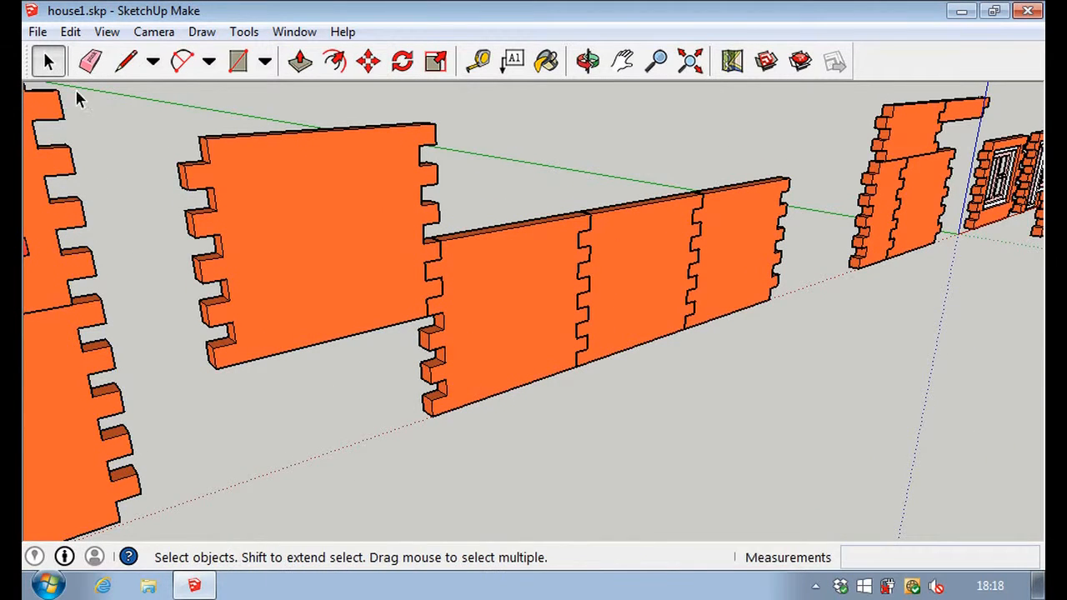
{"action": "left_click", "coordinate": [503, 315]}
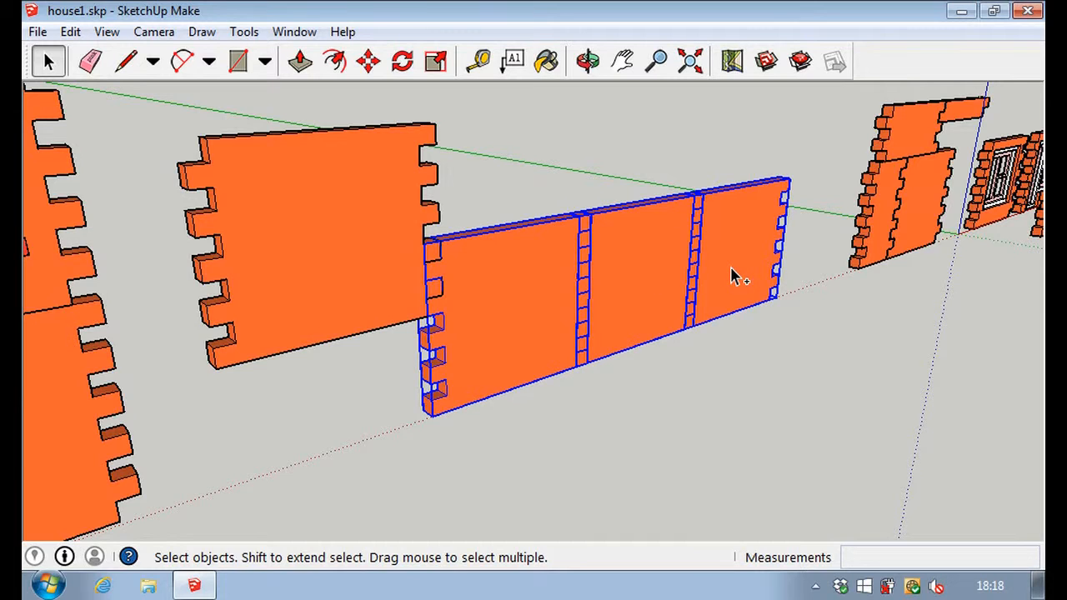
{"action": "left_click", "coordinate": [683, 431]}
{"action": "left_click", "coordinate": [525, 325]}
{"action": "left_click", "coordinate": [680, 292], "text": "shift"}
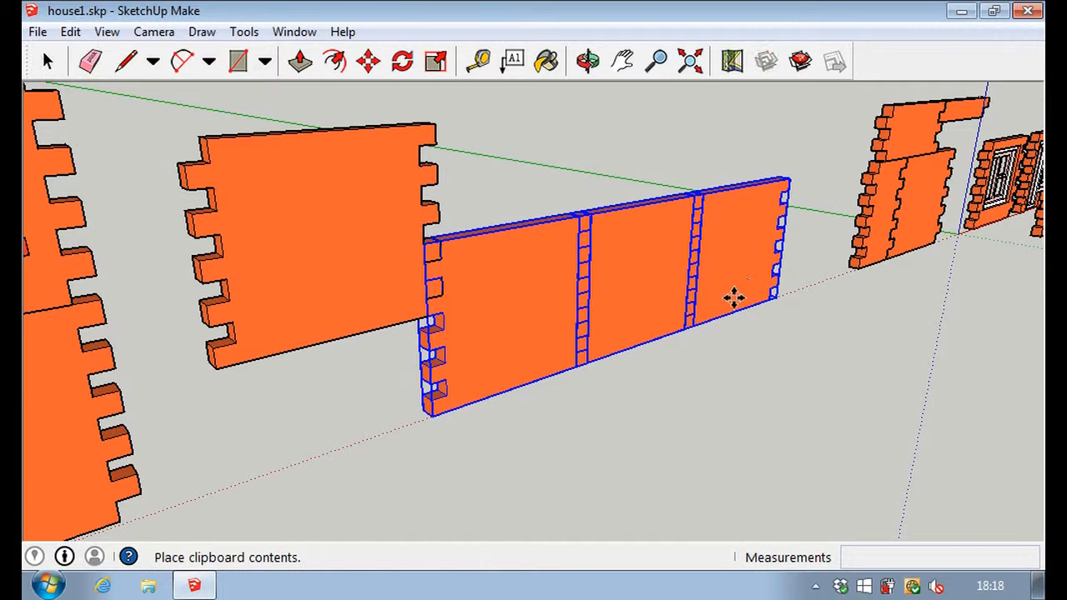
{"action": "key", "text": "ctrl+v"}
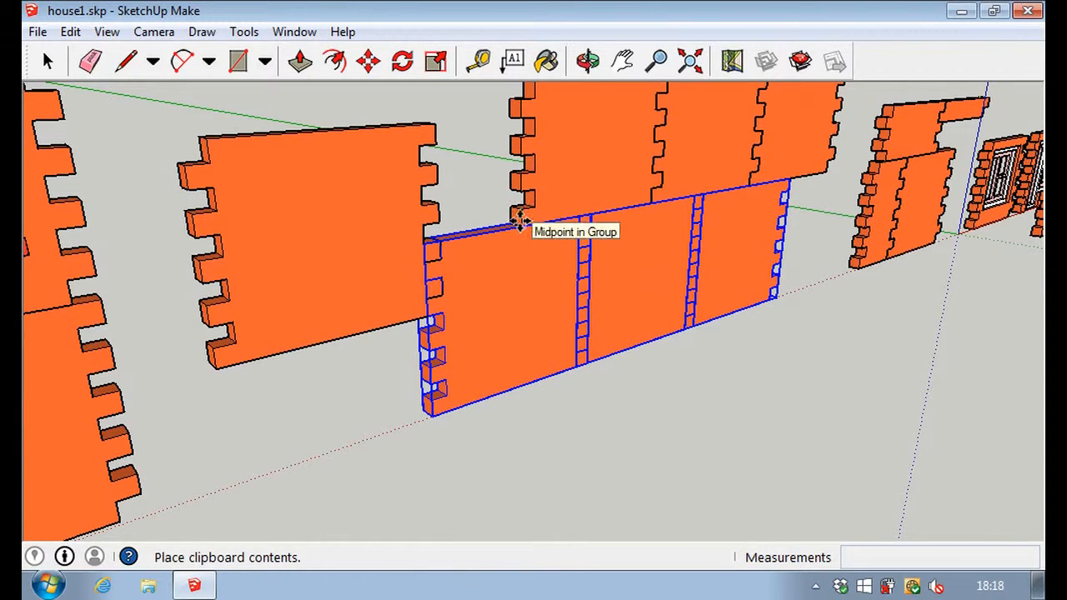
{"action": "left_click", "coordinate": [519, 220]}
Move the pasted upper row about 20 mm along the red axis so it lines up directly above the lower row.
{"action": "scroll", "coordinate": [493, 226], "scroll_direction": "up", "scroll_amount": 5}
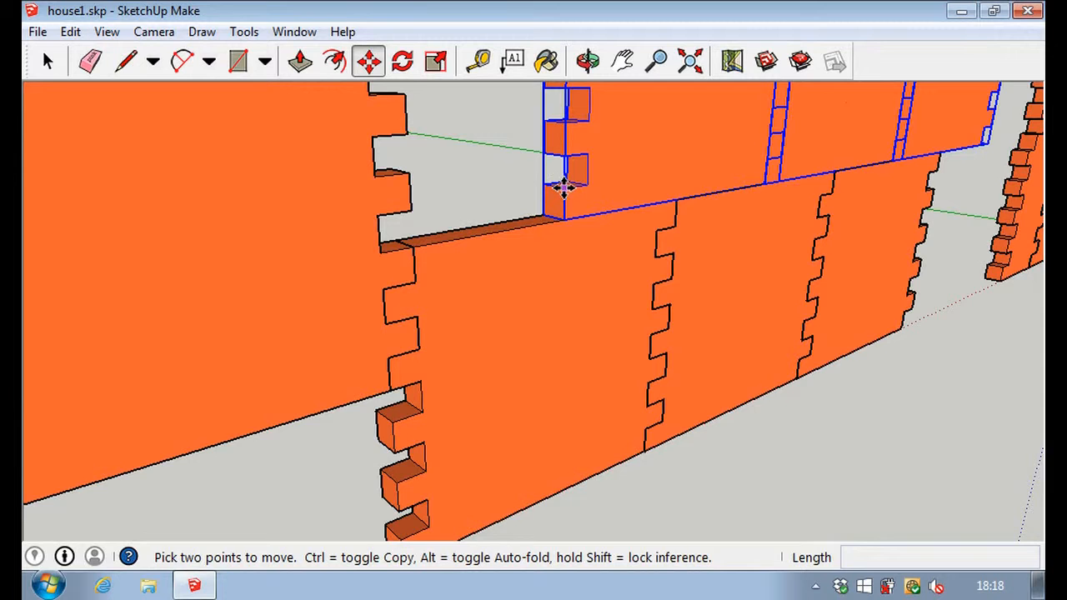
{"action": "left_click", "coordinate": [559, 190]}
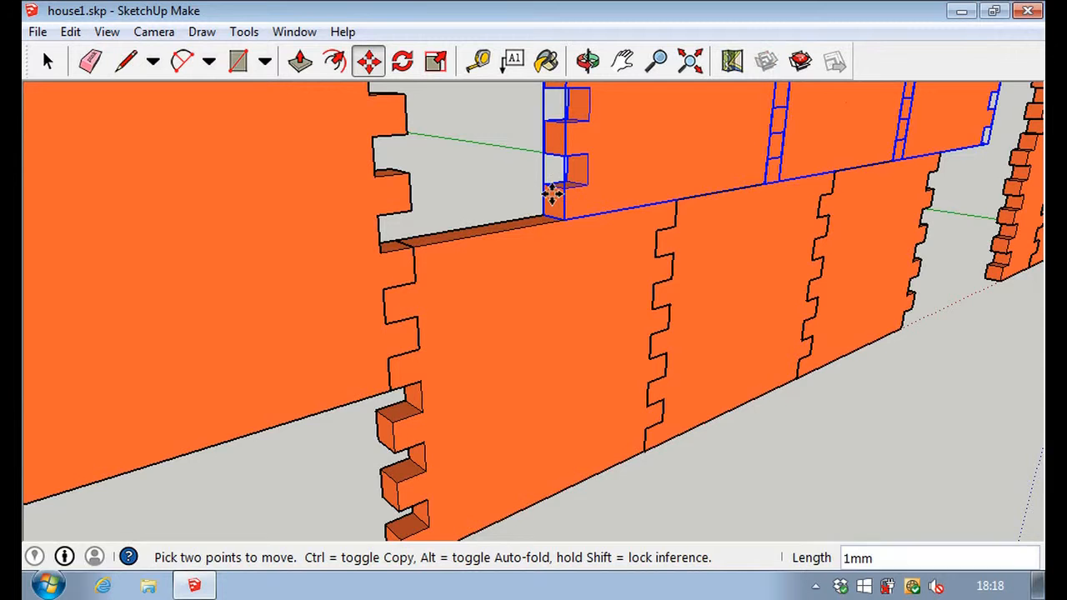
{"action": "left_click", "coordinate": [378, 220]}
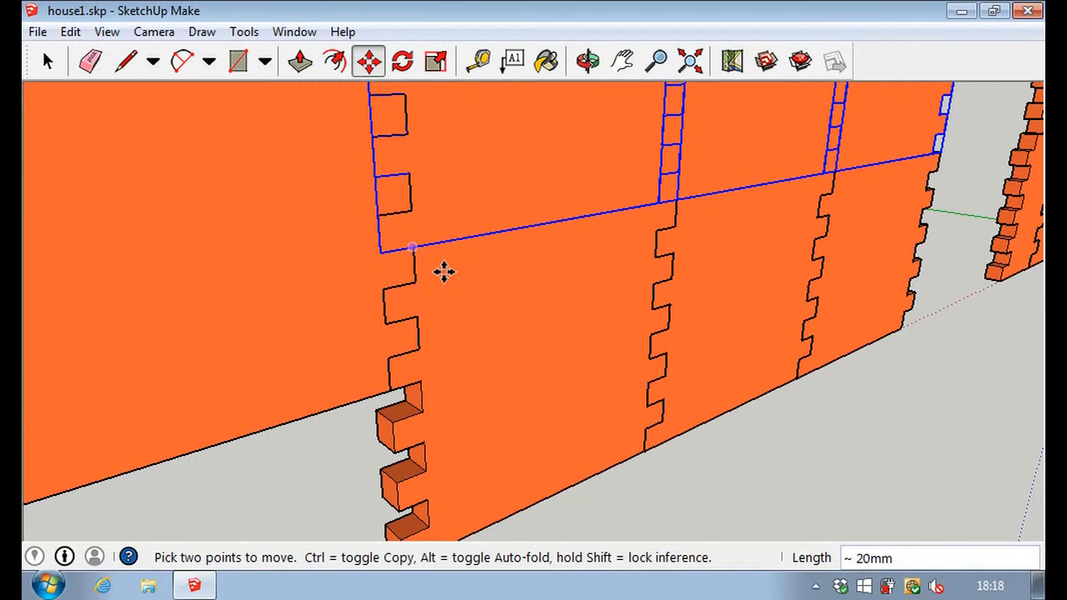
Delete the single vertically offset panel attached to the toothed end of the two stacked rows.
{"action": "scroll", "coordinate": [442, 270], "scroll_direction": "down", "scroll_amount": 2}
{"action": "scroll", "coordinate": [446, 268], "scroll_direction": "down", "scroll_amount": 3}
{"action": "left_click", "coordinate": [48, 60]}
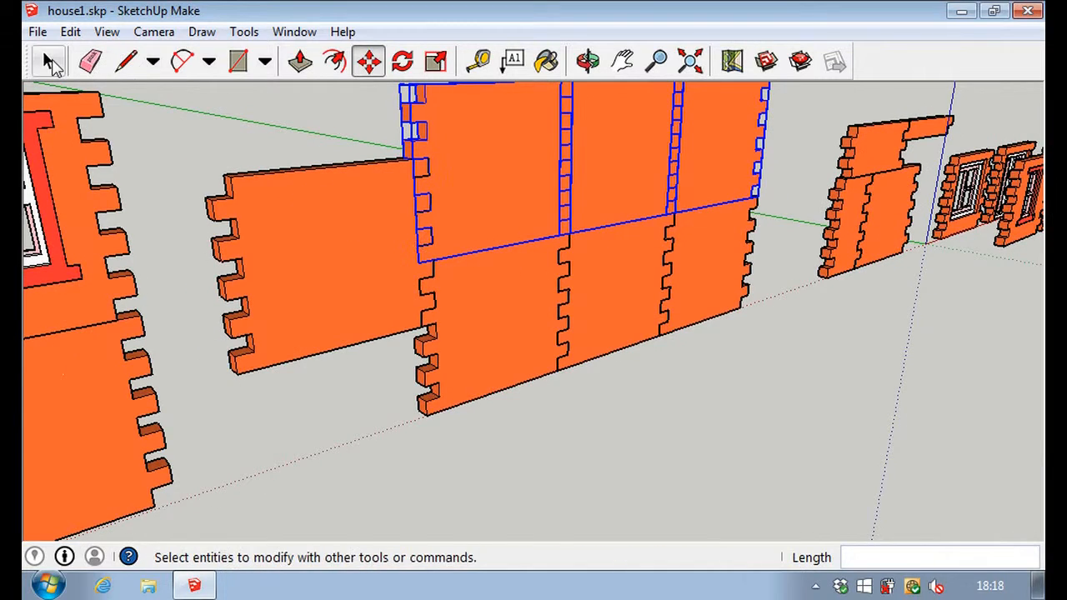
{"action": "left_click", "coordinate": [293, 282]}
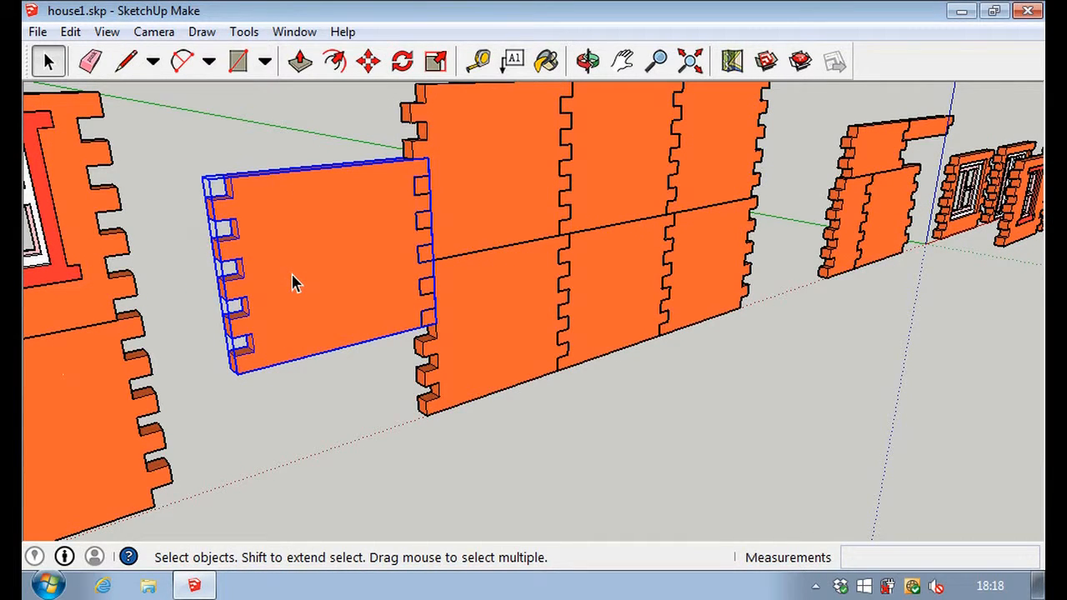
{"action": "key", "text": "Delete"}
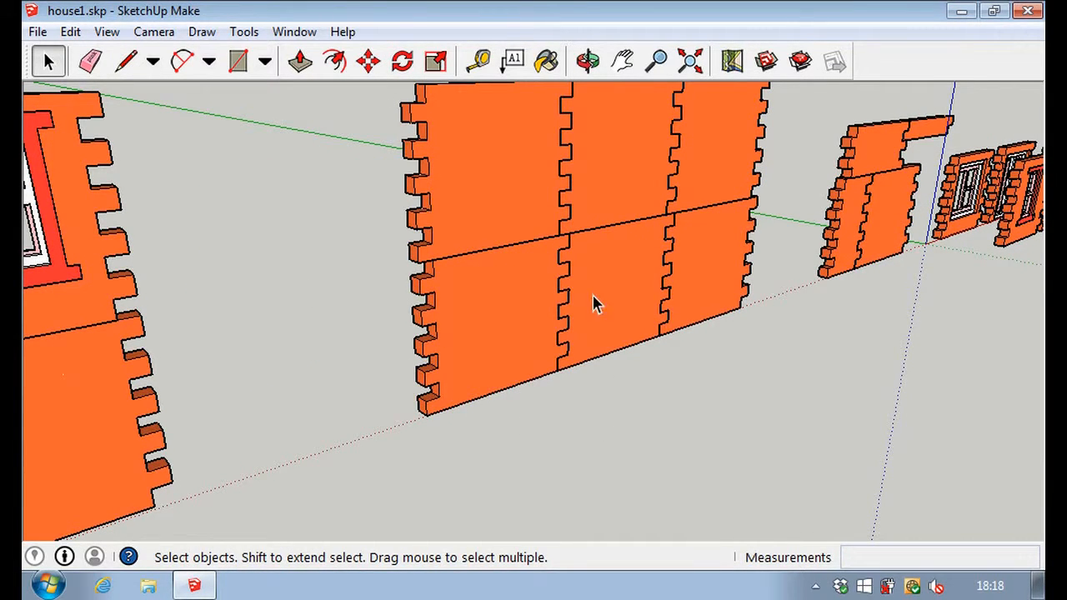
Select the tall triangular gable piece beside the large arch and copy it.
{"action": "scroll", "coordinate": [597, 321], "scroll_direction": "down", "scroll_amount": 5}
{"action": "scroll", "coordinate": [597, 304], "scroll_direction": "down", "scroll_amount": 3}
{"action": "scroll", "coordinate": [958, 194], "scroll_direction": "up", "scroll_amount": 6}
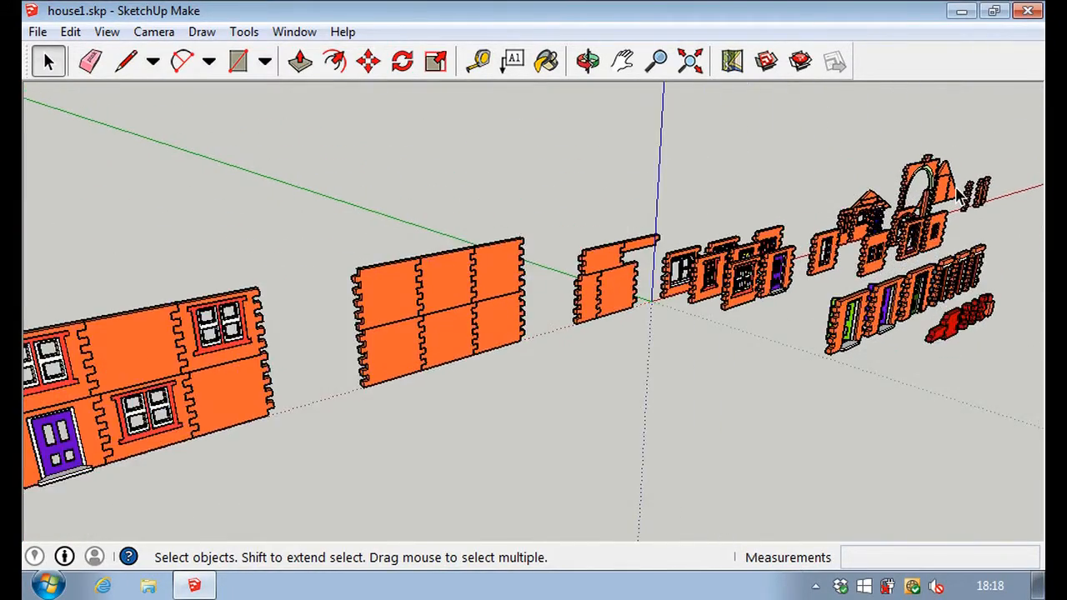
{"action": "scroll", "coordinate": [958, 196], "scroll_direction": "up", "scroll_amount": 2}
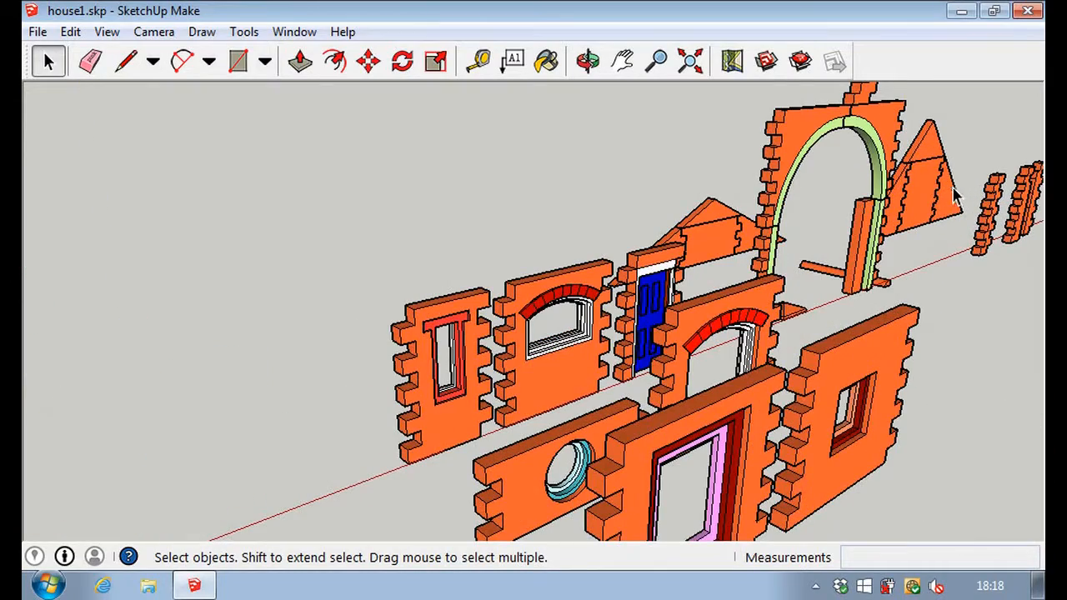
{"action": "left_click", "coordinate": [923, 204]}
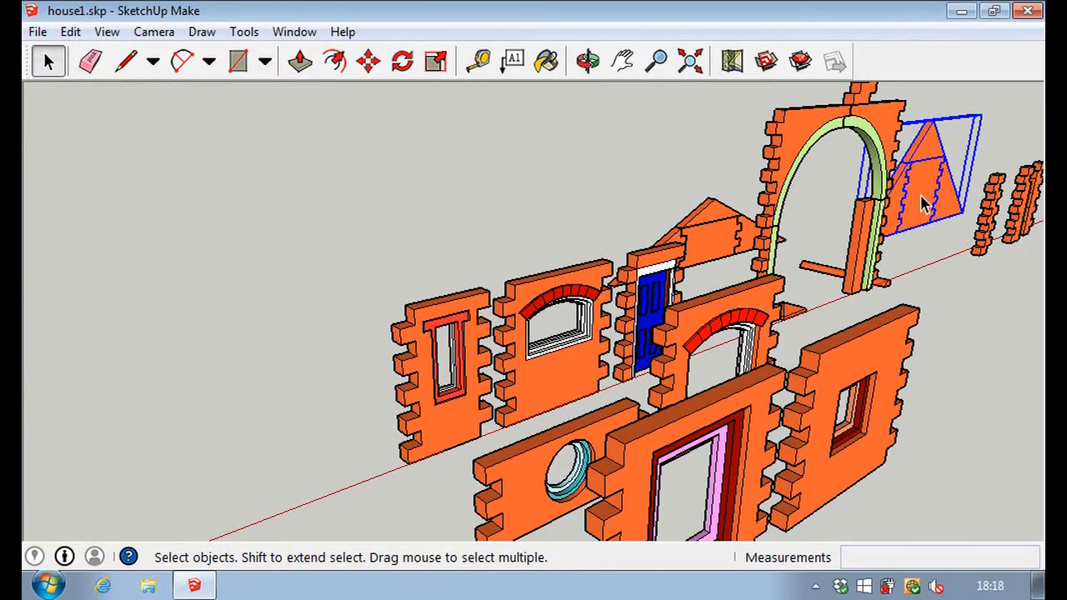
{"action": "scroll", "coordinate": [922, 203], "scroll_direction": "up", "scroll_amount": 5}
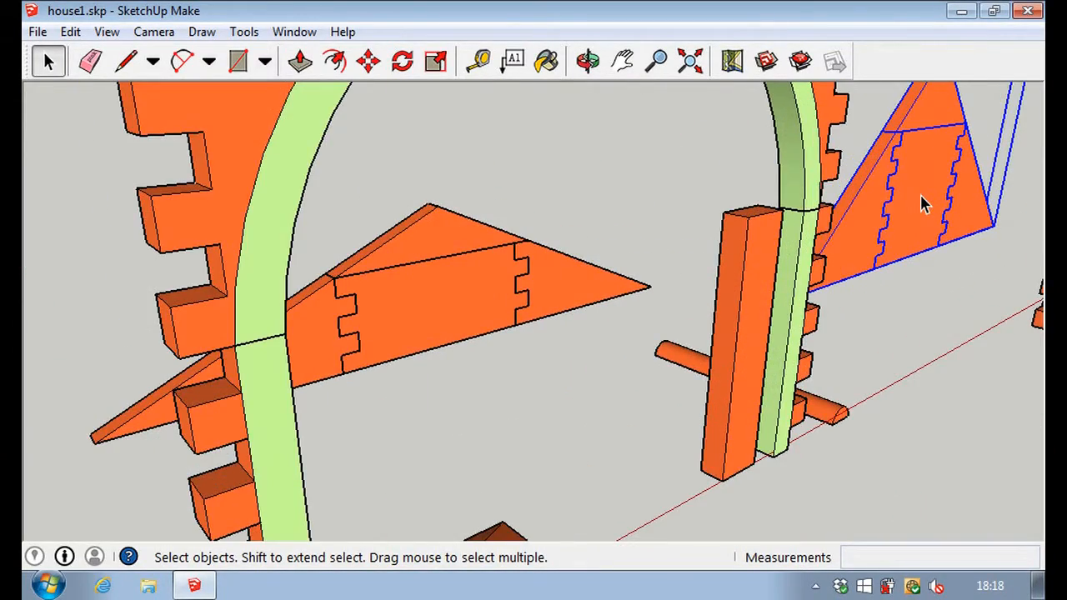
{"action": "middle_click_drag", "start_coordinate": [931, 339], "coordinate": [781, 443]}
{"action": "left_click", "coordinate": [799, 419]}
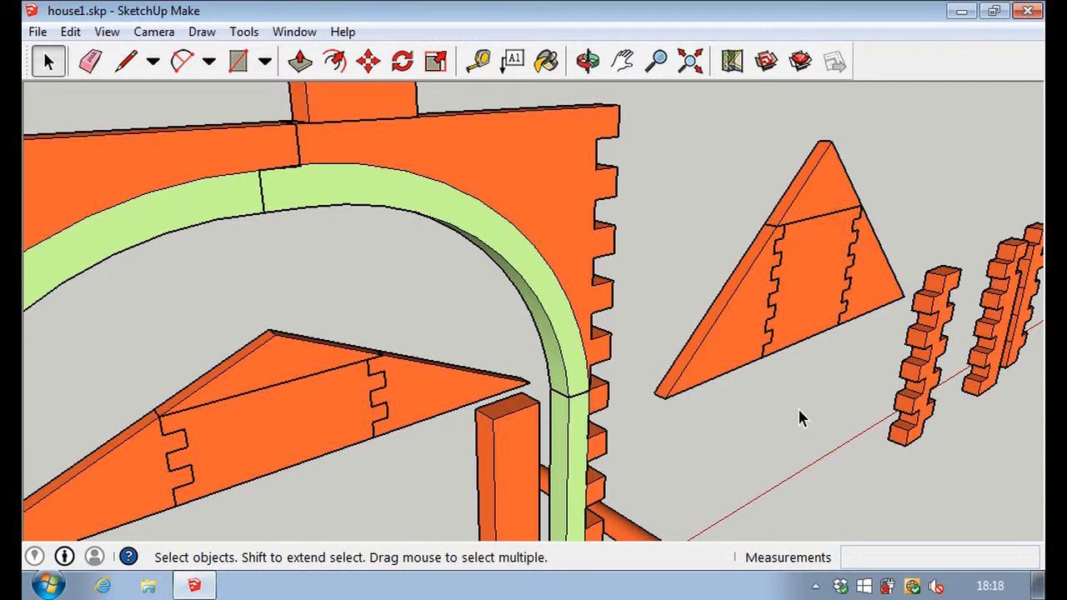
{"action": "left_click", "coordinate": [812, 283]}
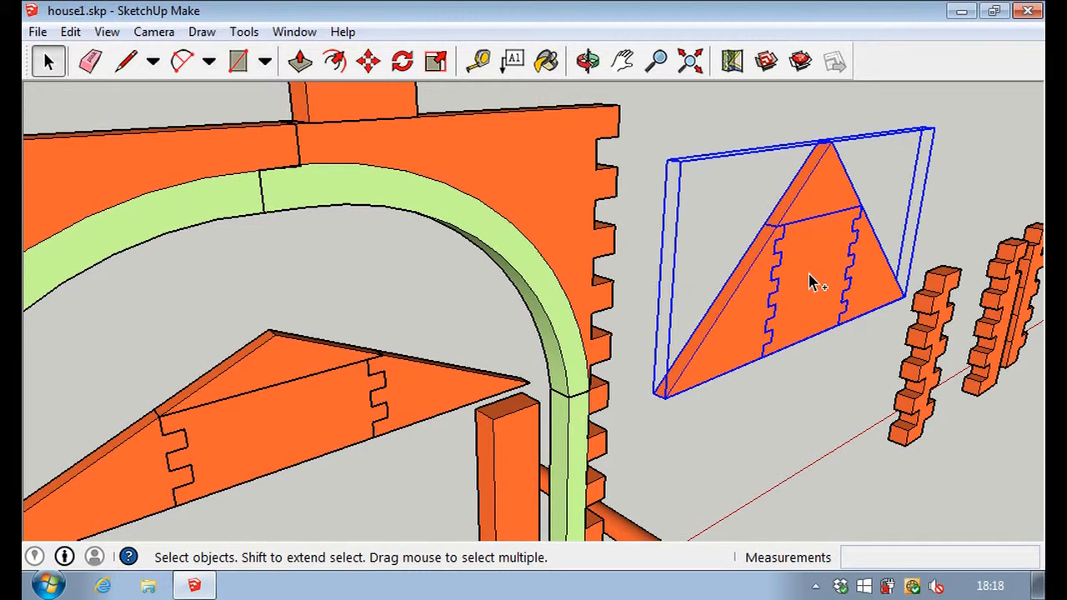
Paste the gable copy in front of the six-panel plain wall.
{"action": "scroll", "coordinate": [813, 298], "scroll_direction": "down", "scroll_amount": 10}
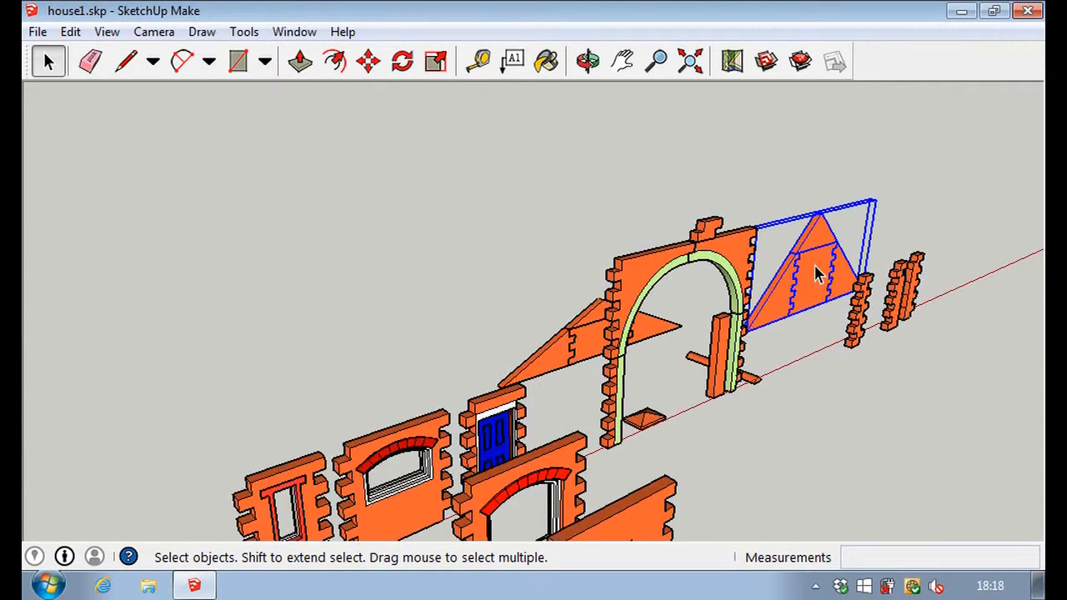
{"action": "scroll", "coordinate": [820, 267], "scroll_direction": "down", "scroll_amount": 5}
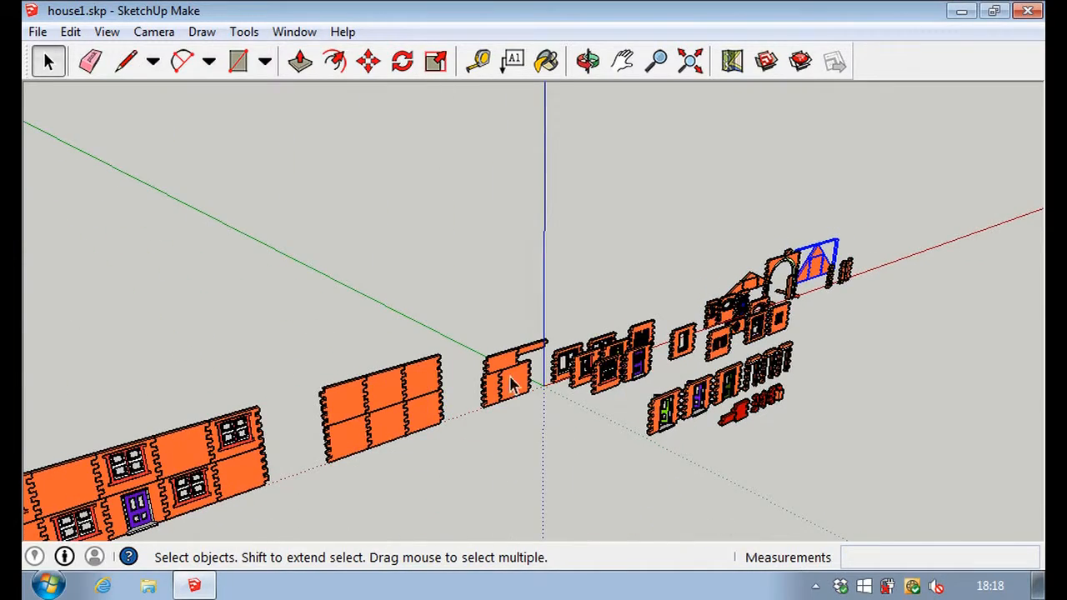
{"action": "scroll", "coordinate": [379, 504], "scroll_direction": "up", "scroll_amount": 4}
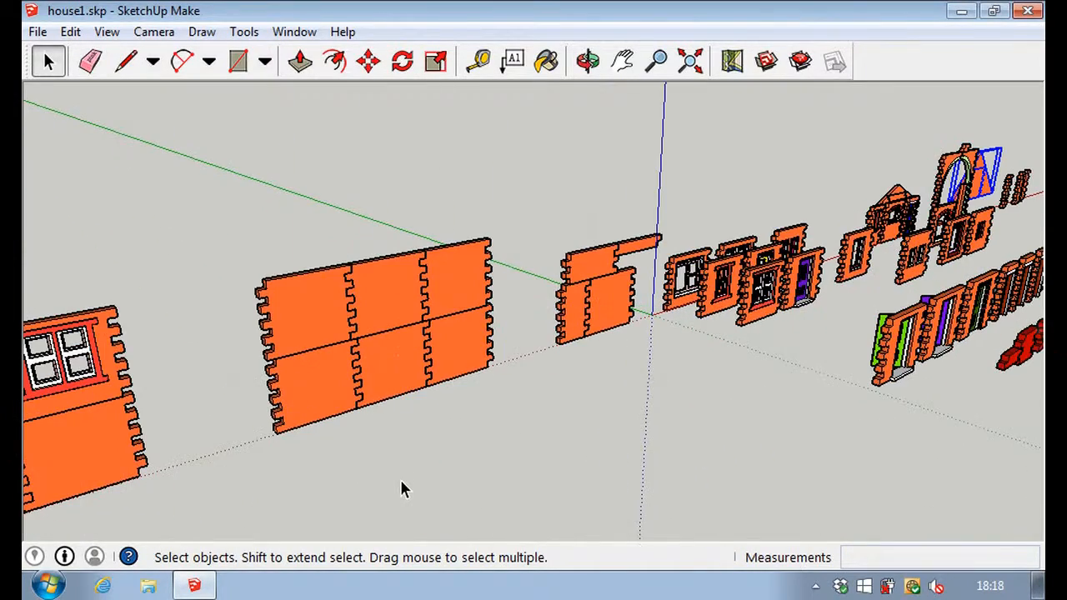
{"action": "key", "text": "ctrl+v"}
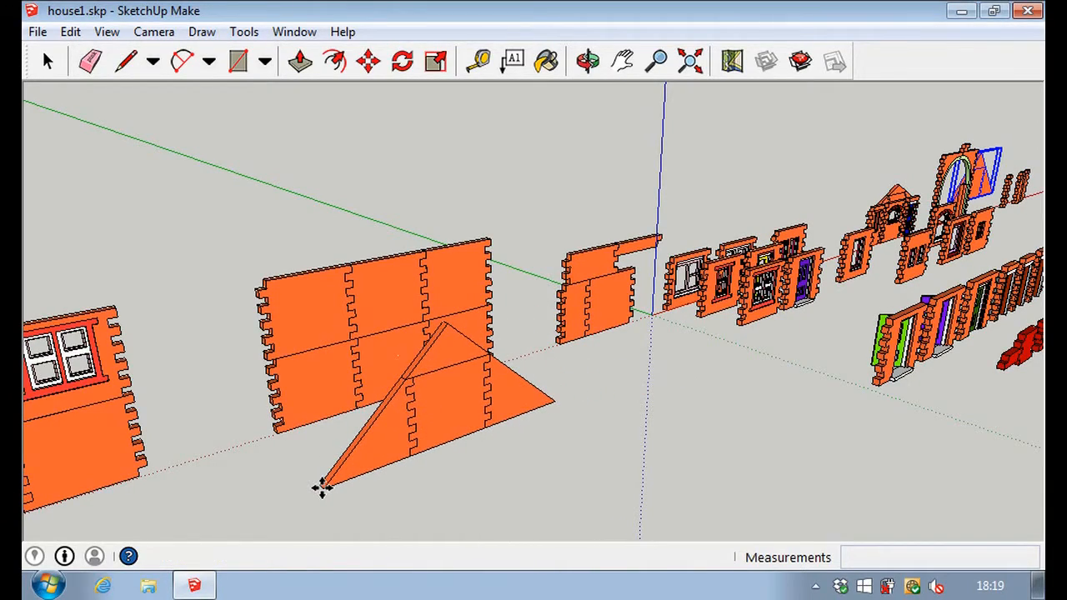
{"action": "left_click", "coordinate": [322, 486]}
Move the pasted gable by its front lower corner onto the outer upper corner of the six-panel wall's top tooth.
{"action": "middle_click_drag", "start_coordinate": [700, 465], "coordinate": [358, 458]}
{"action": "scroll", "coordinate": [296, 346], "scroll_direction": "up", "scroll_amount": 5}
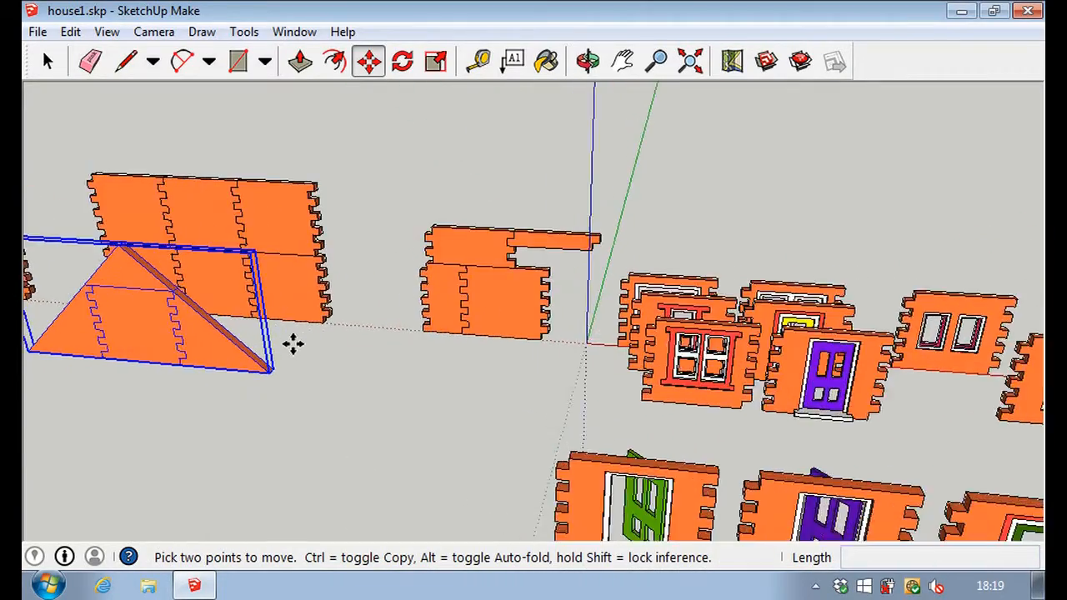
{"action": "scroll", "coordinate": [279, 340], "scroll_direction": "up", "scroll_amount": 3}
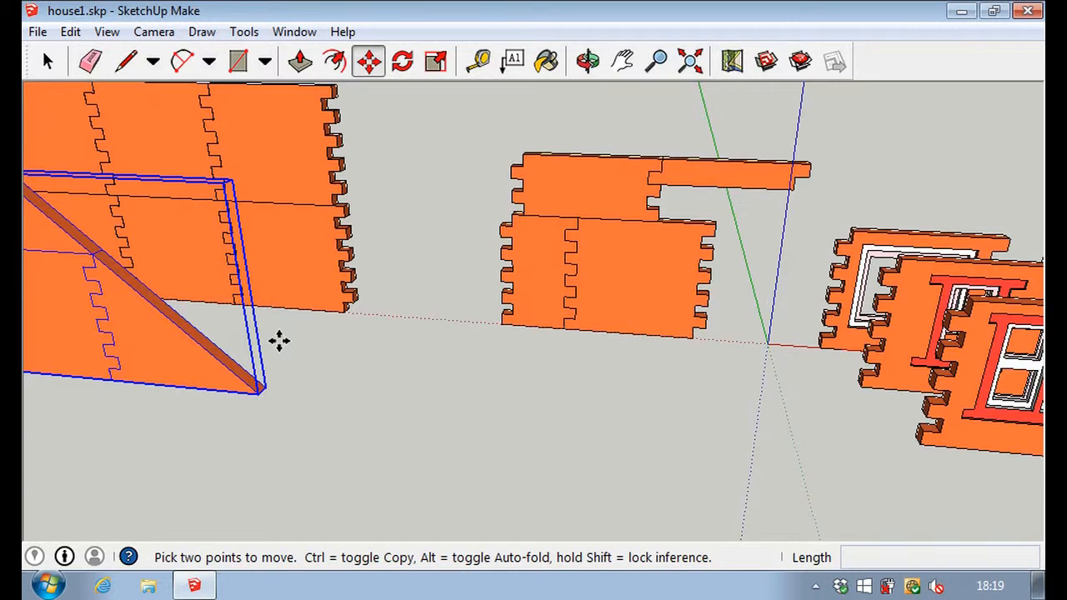
{"action": "scroll", "coordinate": [279, 340], "scroll_direction": "down", "scroll_amount": 1}
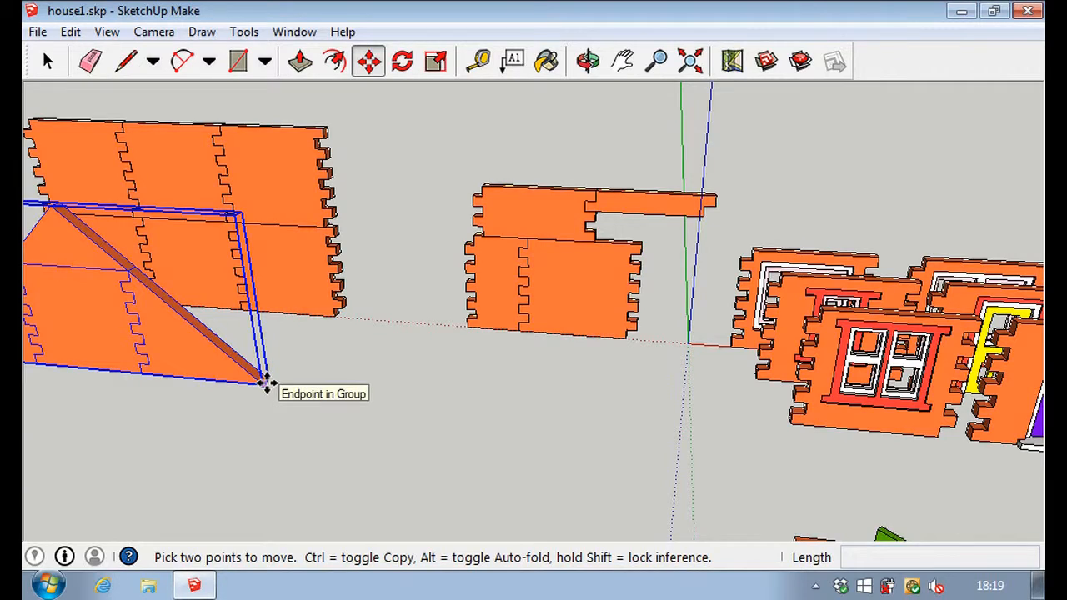
{"action": "scroll", "coordinate": [266, 383], "scroll_direction": "up", "scroll_amount": 5}
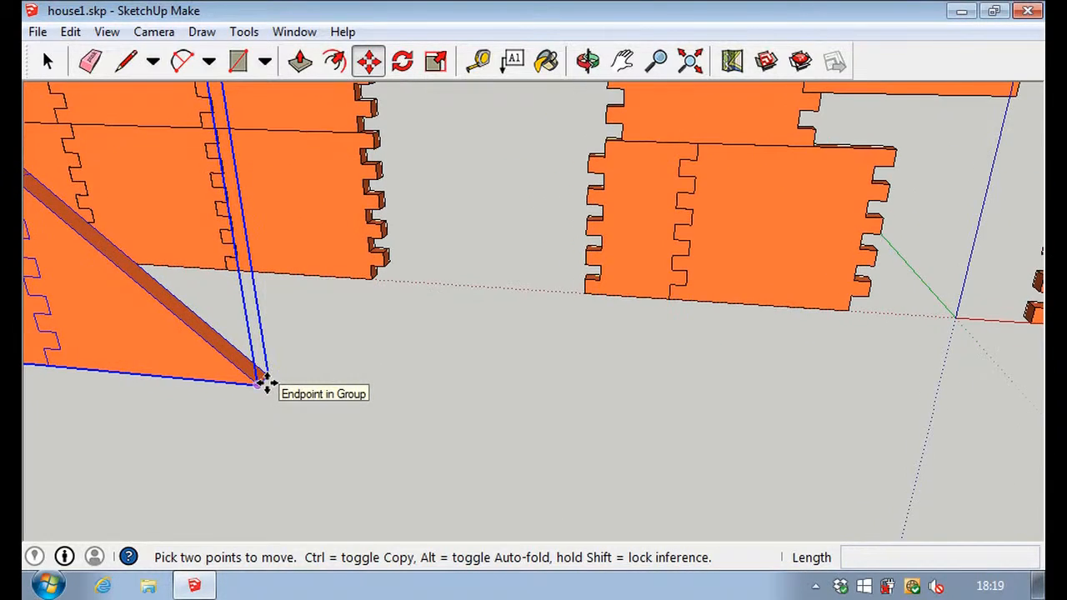
{"action": "scroll", "coordinate": [234, 371], "scroll_direction": "up", "scroll_amount": 5}
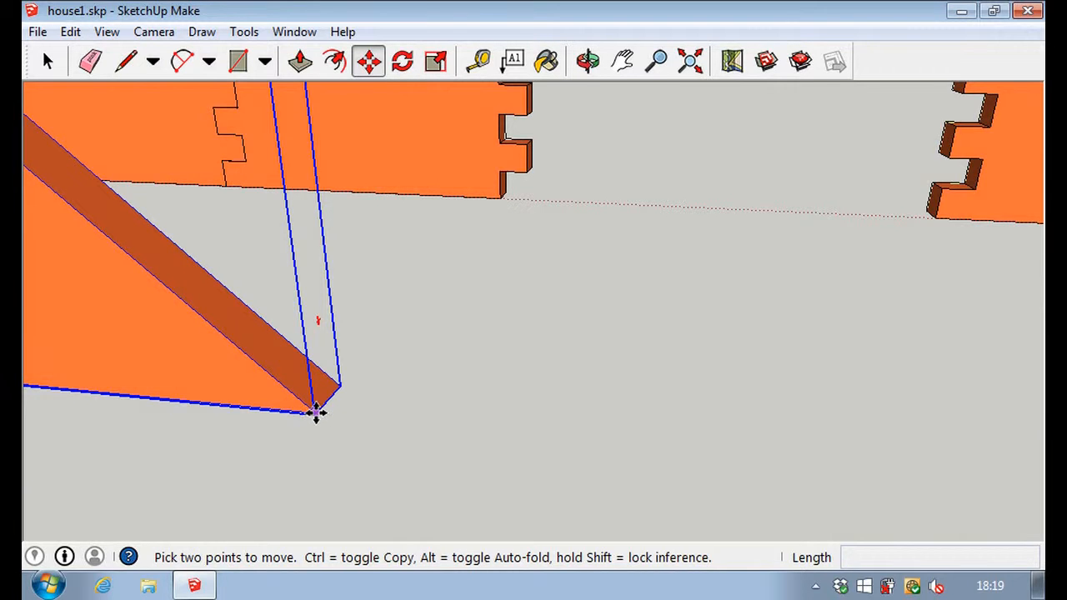
{"action": "left_click", "coordinate": [315, 412]}
{"action": "scroll", "coordinate": [315, 408], "scroll_direction": "down", "scroll_amount": 4}
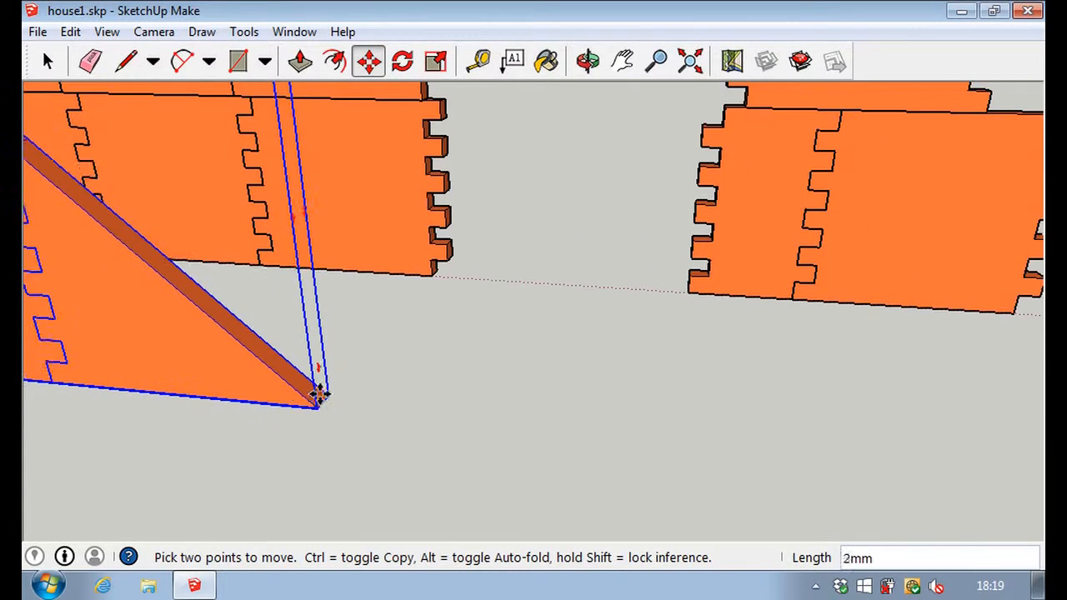
{"action": "scroll", "coordinate": [332, 288], "scroll_direction": "down", "scroll_amount": 4}
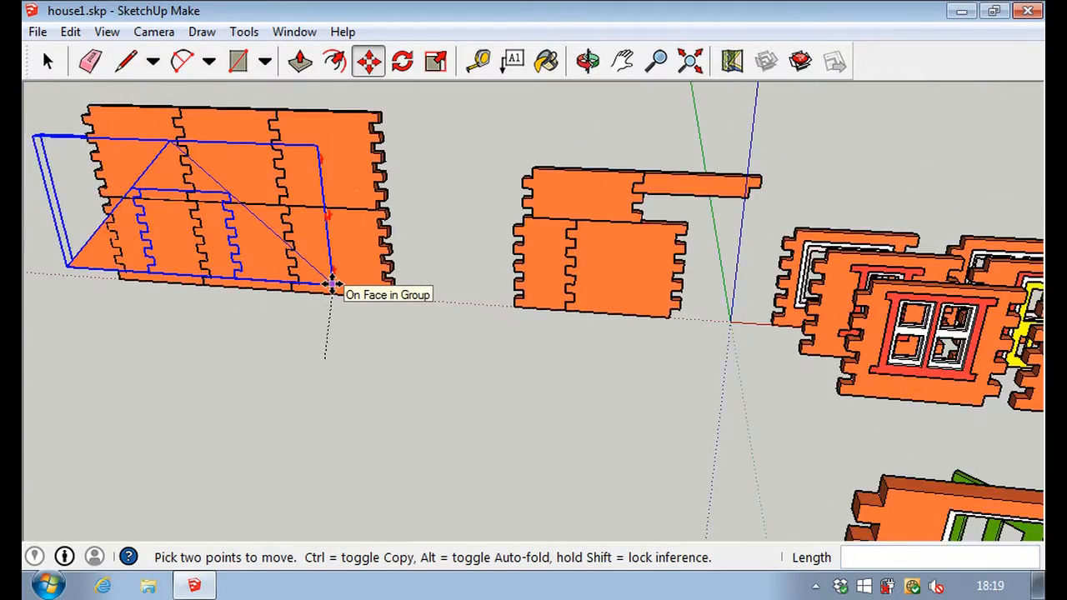
{"action": "scroll", "coordinate": [331, 288], "scroll_direction": "down", "scroll_amount": 3}
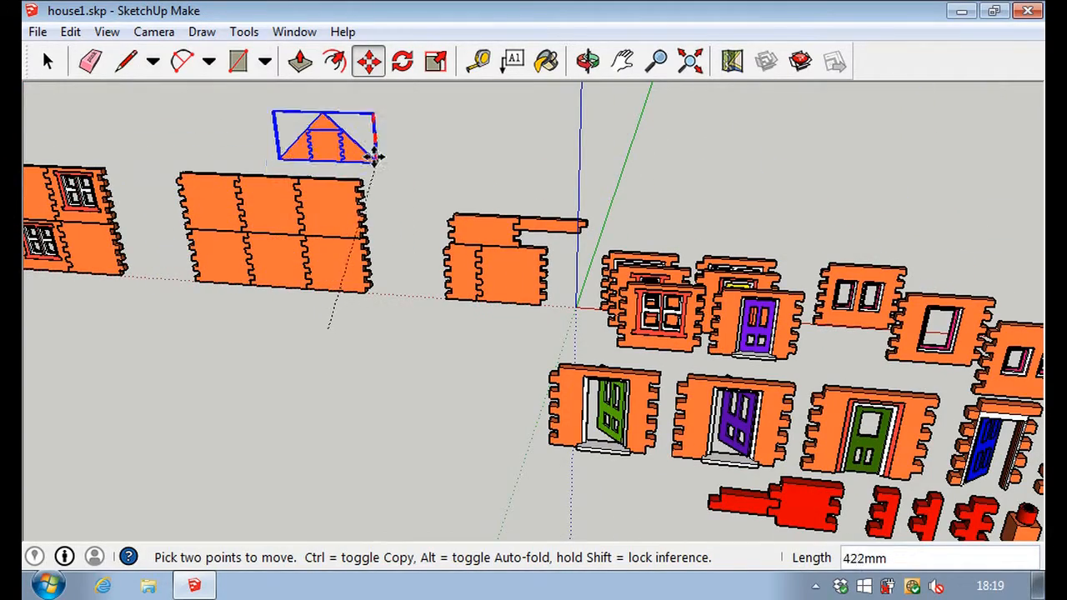
{"action": "left_click", "coordinate": [369, 153]}
{"action": "scroll", "coordinate": [355, 182], "scroll_direction": "up", "scroll_amount": 3}
{"action": "scroll", "coordinate": [354, 182], "scroll_direction": "up", "scroll_amount": 5}
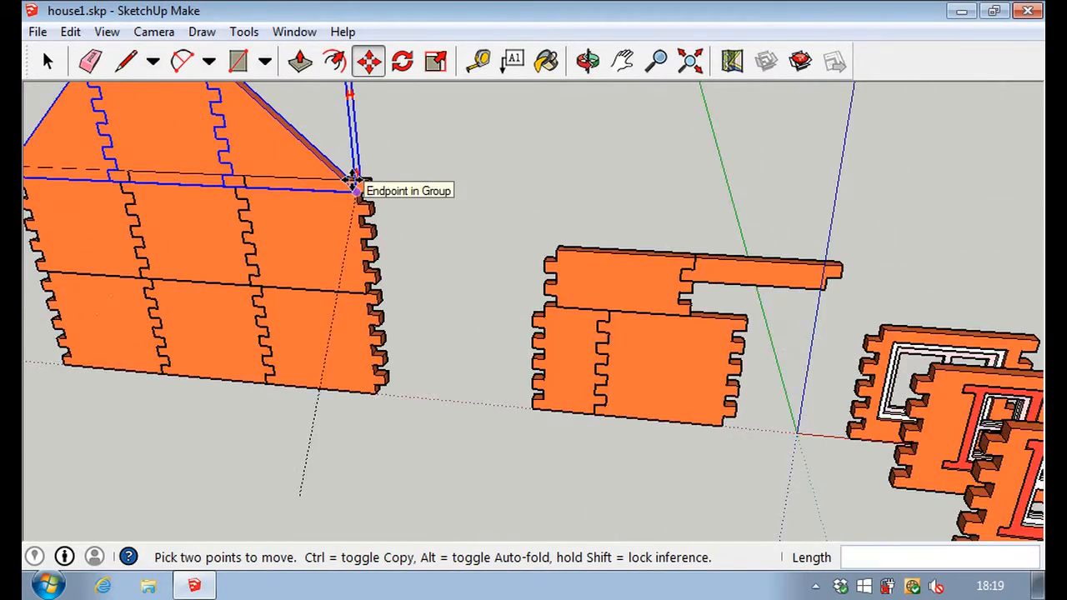
{"action": "scroll", "coordinate": [354, 182], "scroll_direction": "up", "scroll_amount": 2}
{"action": "left_click", "coordinate": [355, 180]}
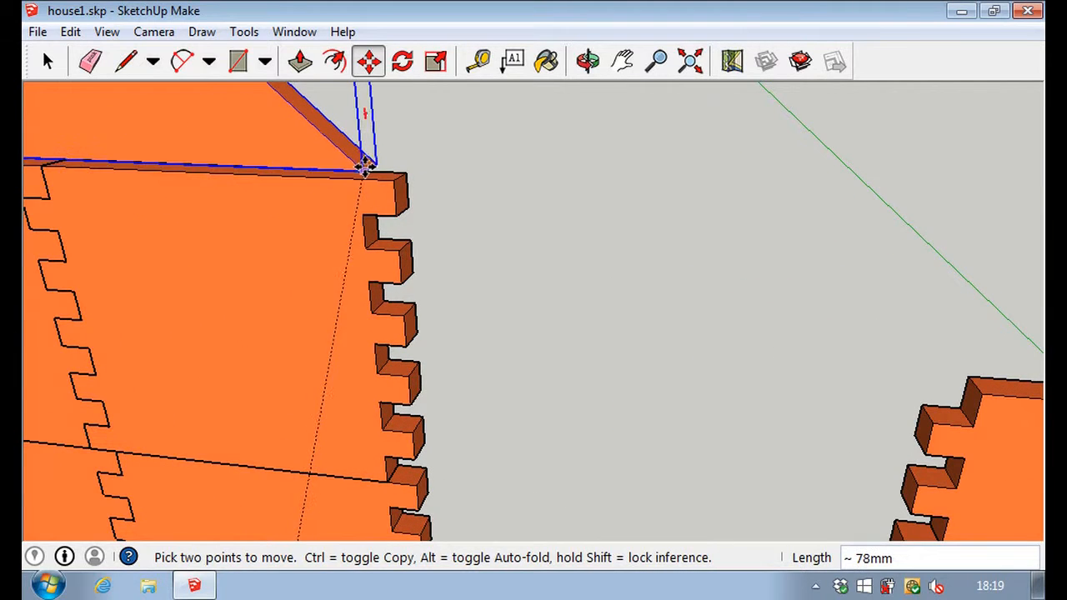
{"action": "left_click", "coordinate": [387, 179]}
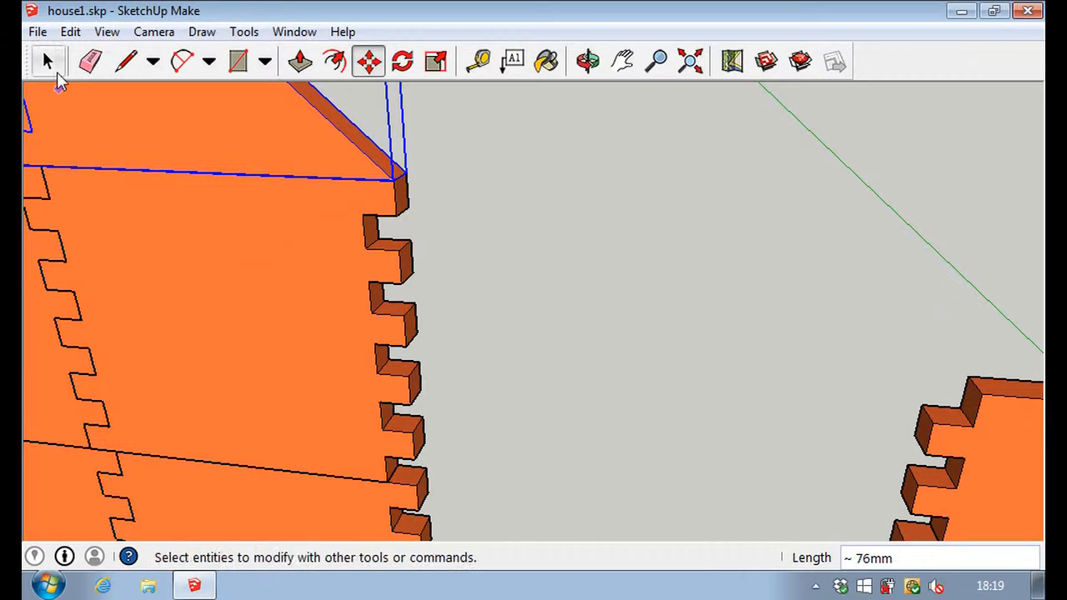
{"action": "left_click", "coordinate": [48, 62]}
Examine how the gable's base and opposite end line up with the toothed edges of the wall beneath.
{"action": "scroll", "coordinate": [172, 242], "scroll_direction": "down", "scroll_amount": 5}
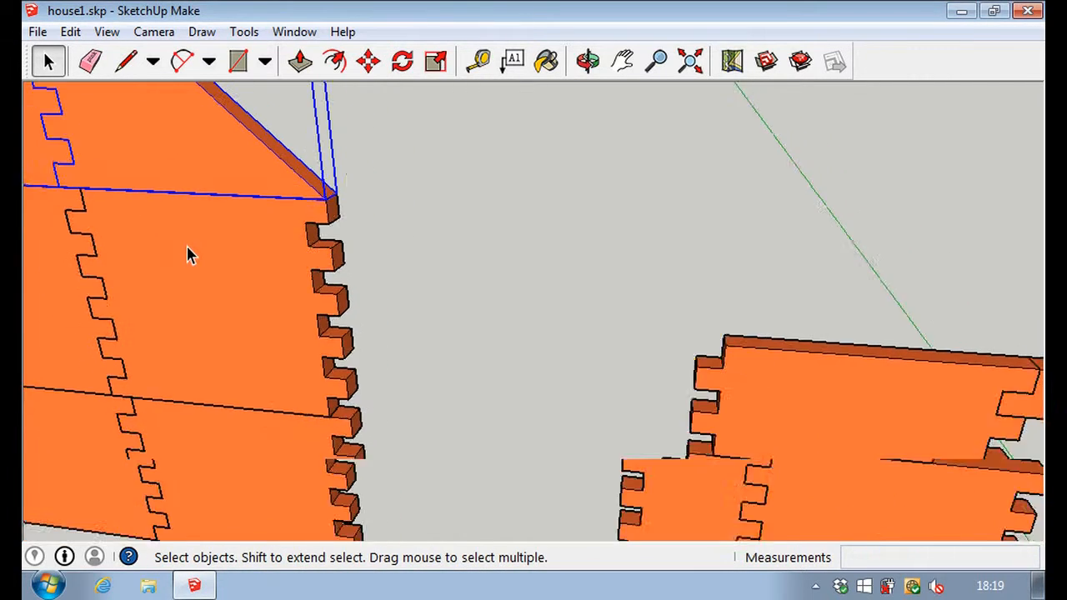
{"action": "scroll", "coordinate": [191, 250], "scroll_direction": "down", "scroll_amount": 2}
{"action": "middle_click_drag", "start_coordinate": [193, 248], "coordinate": [712, 364]}
{"action": "left_click", "coordinate": [371, 392]}
{"action": "scroll", "coordinate": [421, 333], "scroll_direction": "up", "scroll_amount": 4}
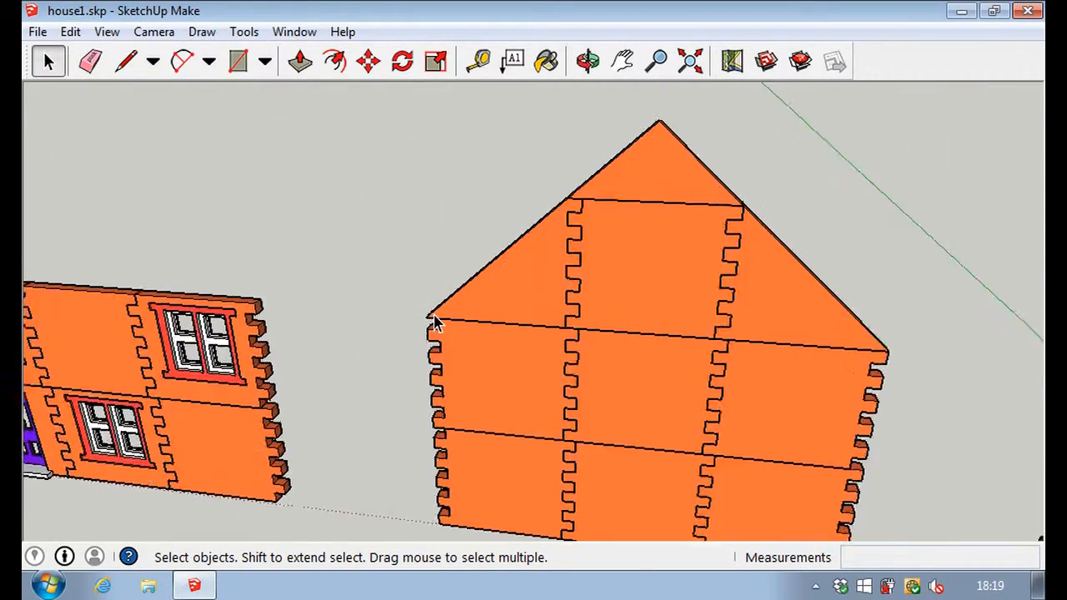
{"action": "scroll", "coordinate": [434, 321], "scroll_direction": "up", "scroll_amount": 3}
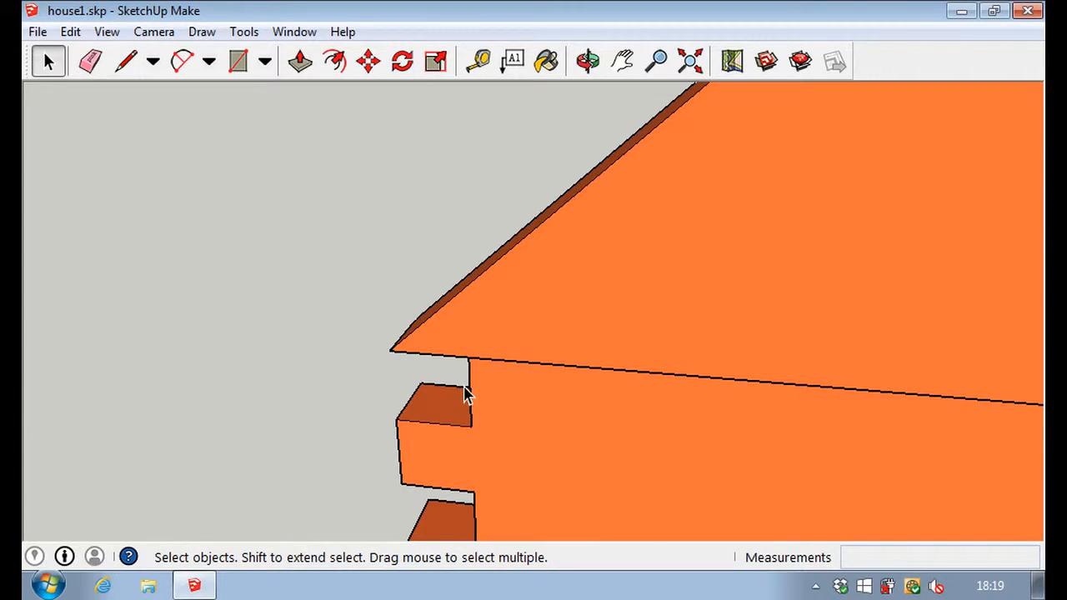
{"action": "scroll", "coordinate": [497, 391], "scroll_direction": "down", "scroll_amount": 6}
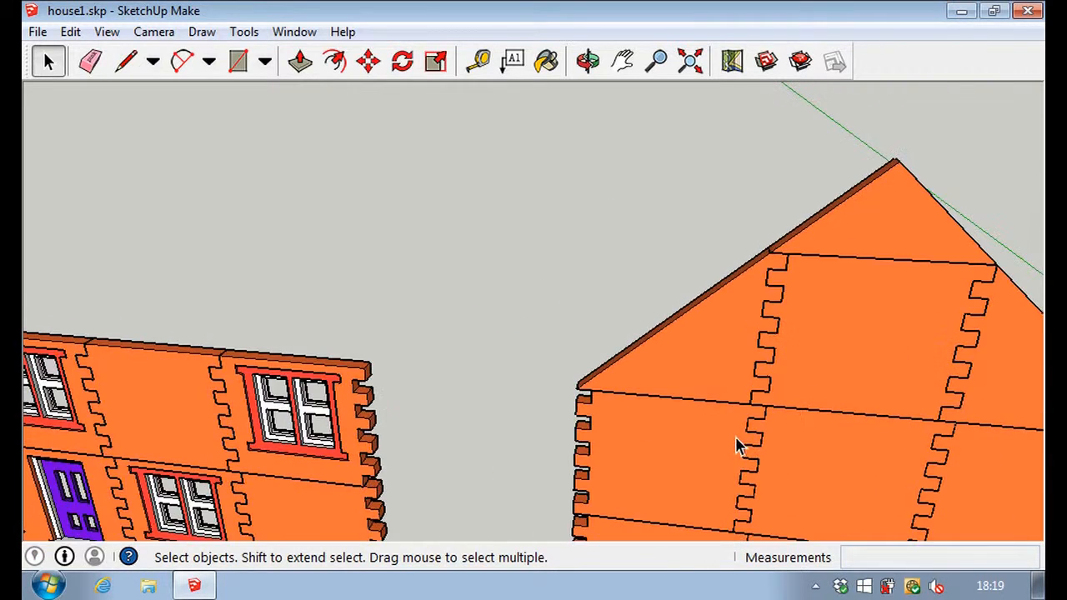
{"action": "scroll", "coordinate": [771, 447], "scroll_direction": "down", "scroll_amount": 4}
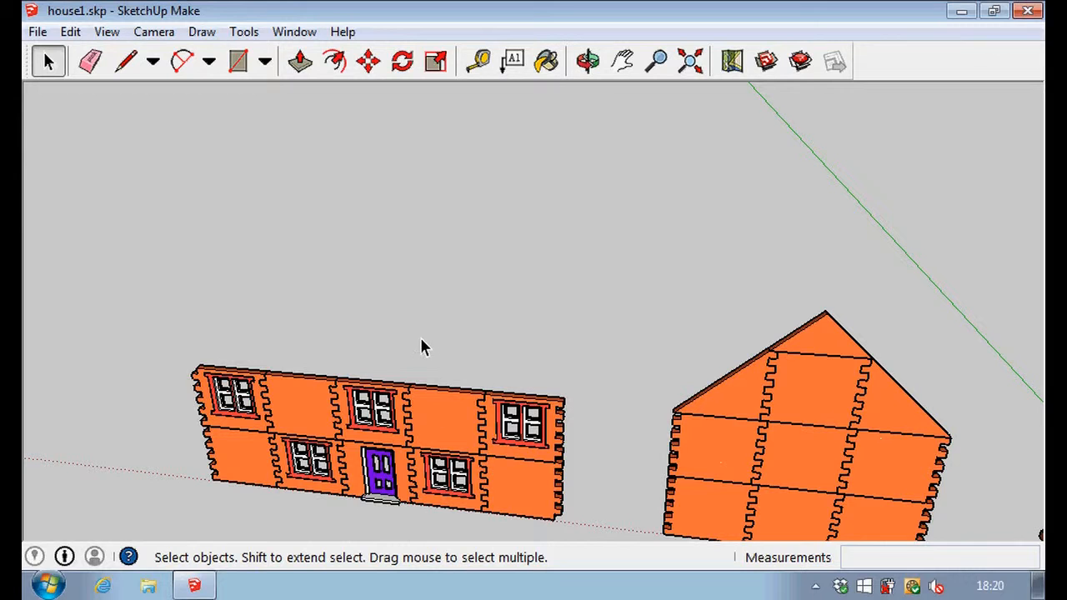
Group the six plain wall panels and the gable above them into one end wall.
{"action": "left_click", "coordinate": [450, 426]}
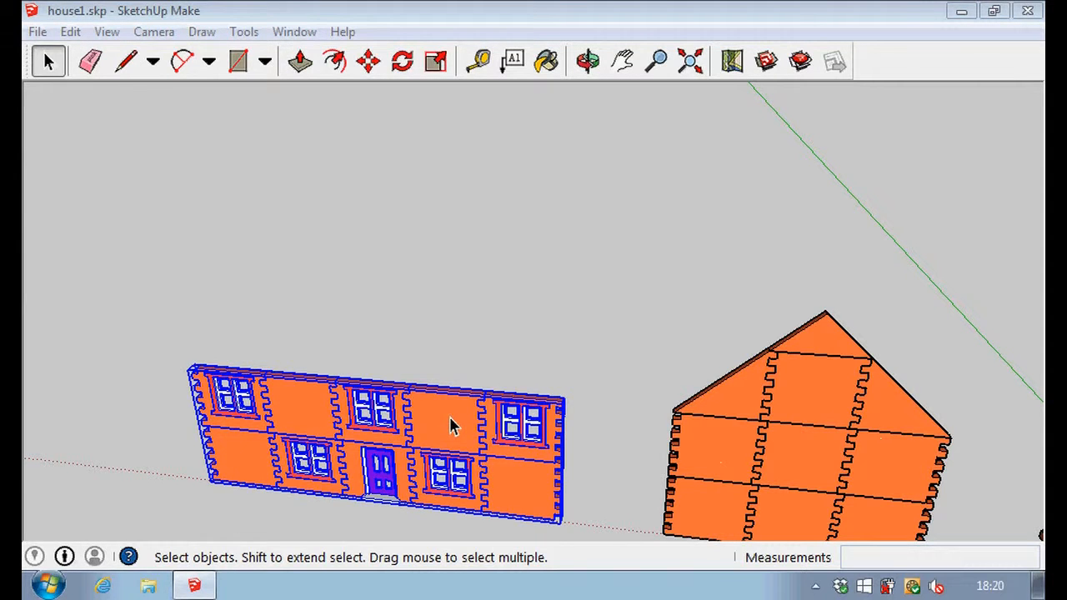
{"action": "scroll", "coordinate": [450, 426], "scroll_direction": "down", "scroll_amount": 5}
{"action": "middle_click_drag", "start_coordinate": [565, 514], "coordinate": [707, 493]}
{"action": "scroll", "coordinate": [717, 467], "scroll_direction": "up", "scroll_amount": 4}
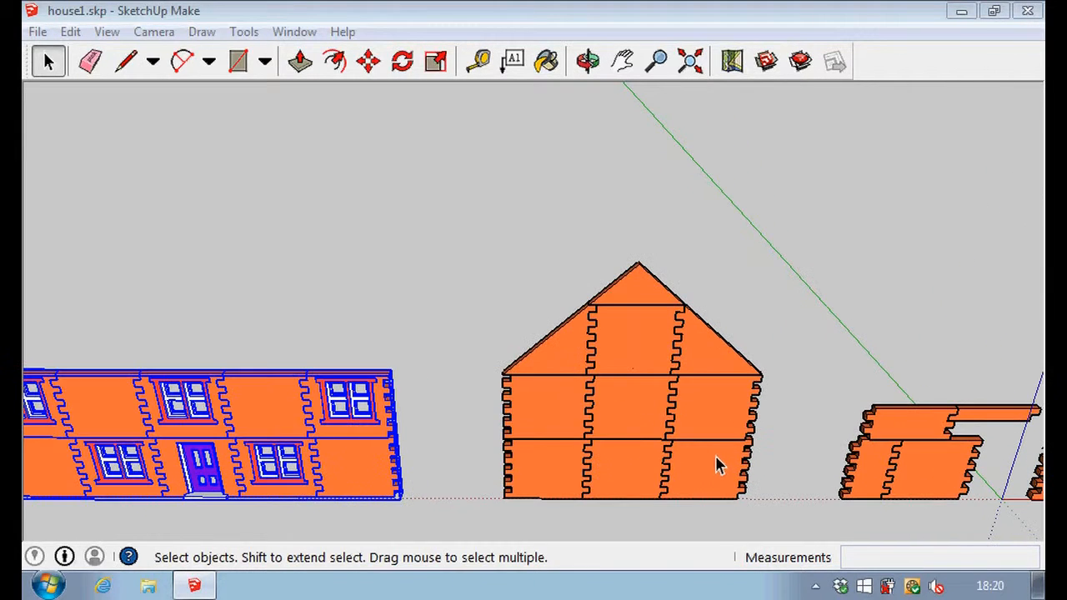
{"action": "left_click_drag", "start_coordinate": [451, 199], "coordinate": [786, 524]}
{"action": "right_click", "coordinate": [633, 382]}
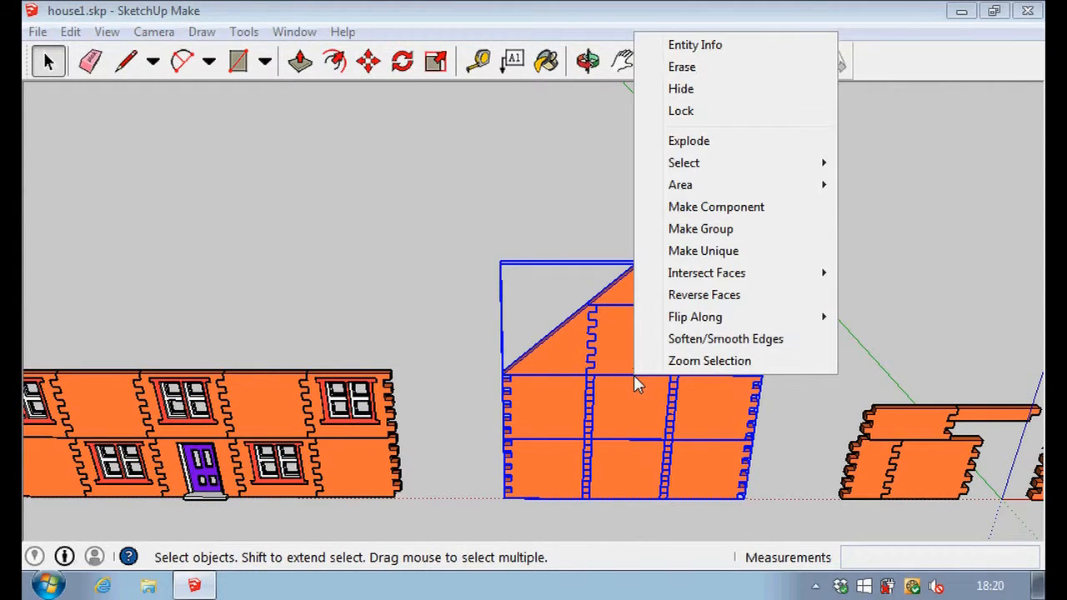
{"action": "left_click", "coordinate": [707, 230]}
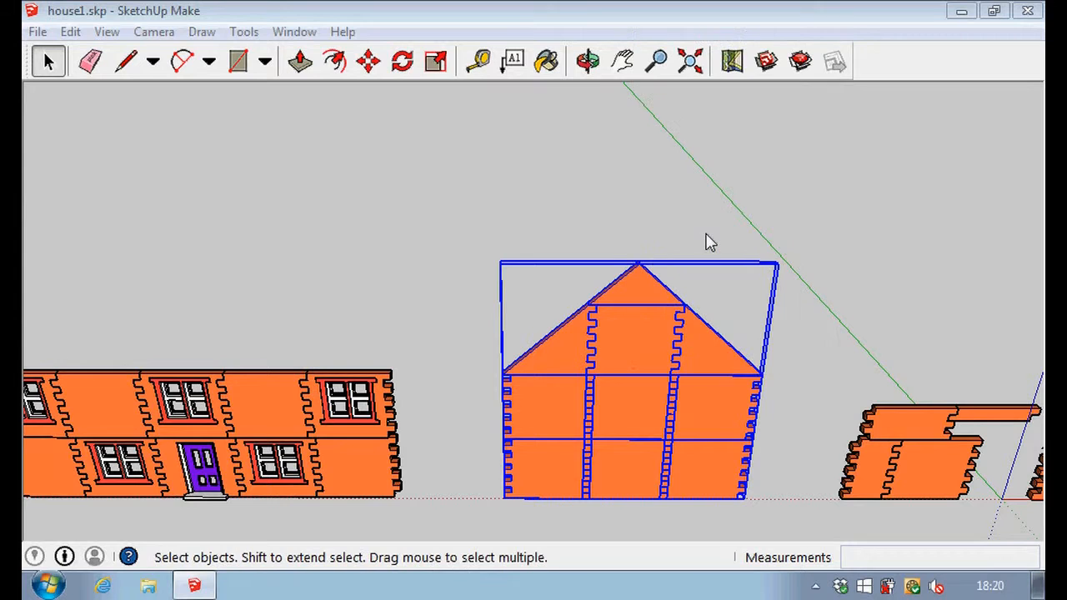
{"action": "left_click", "coordinate": [475, 208]}
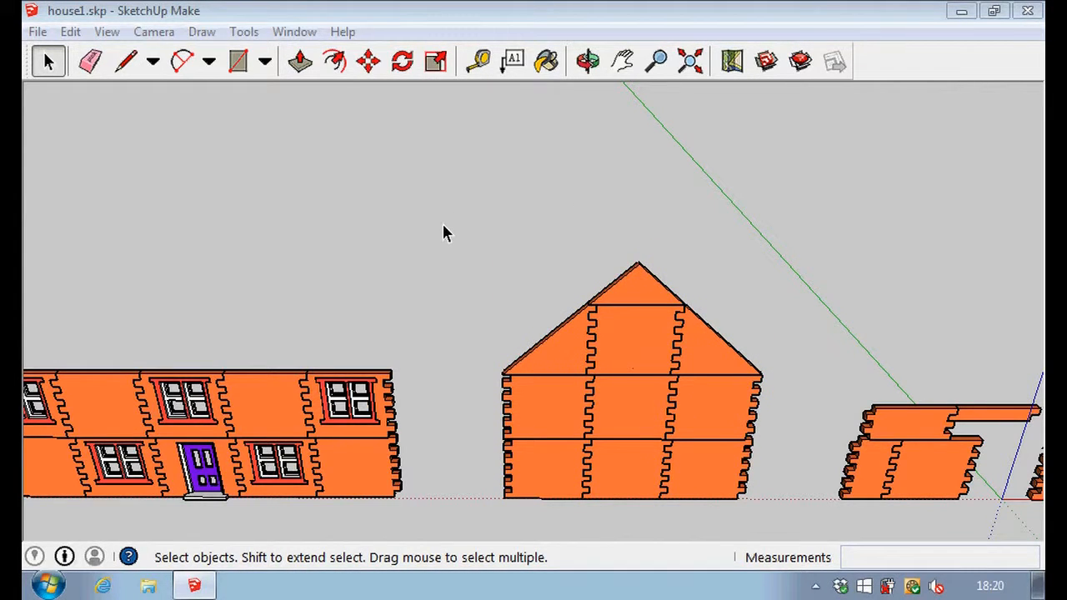
Copy the front wall with the door and windows and paste the duplicate behind the original.
{"action": "scroll", "coordinate": [443, 230], "scroll_direction": "down", "scroll_amount": 5}
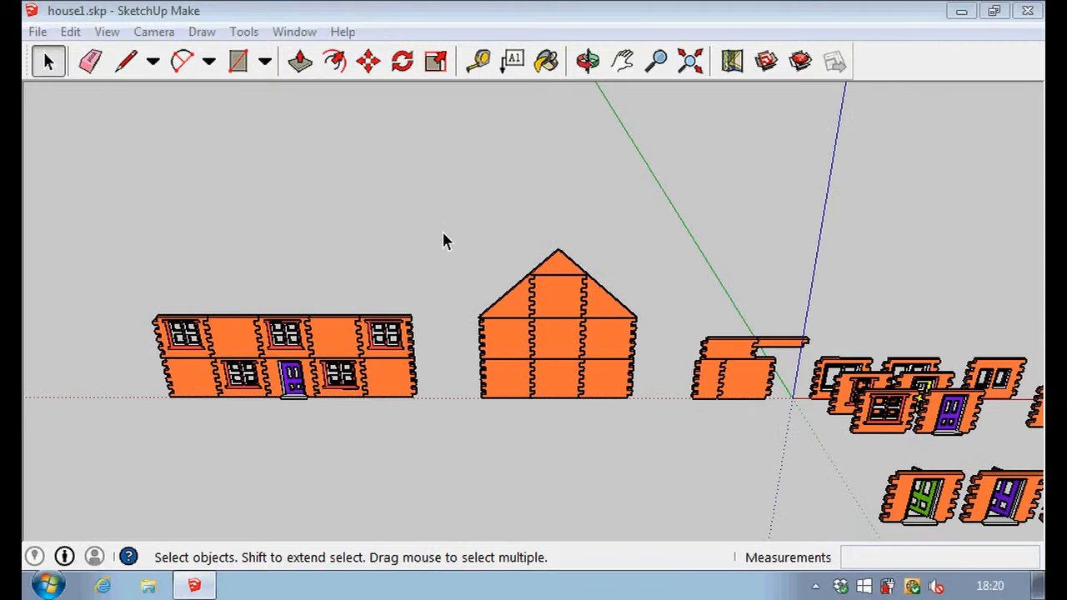
{"action": "triple_click", "coordinate": [340, 339]}
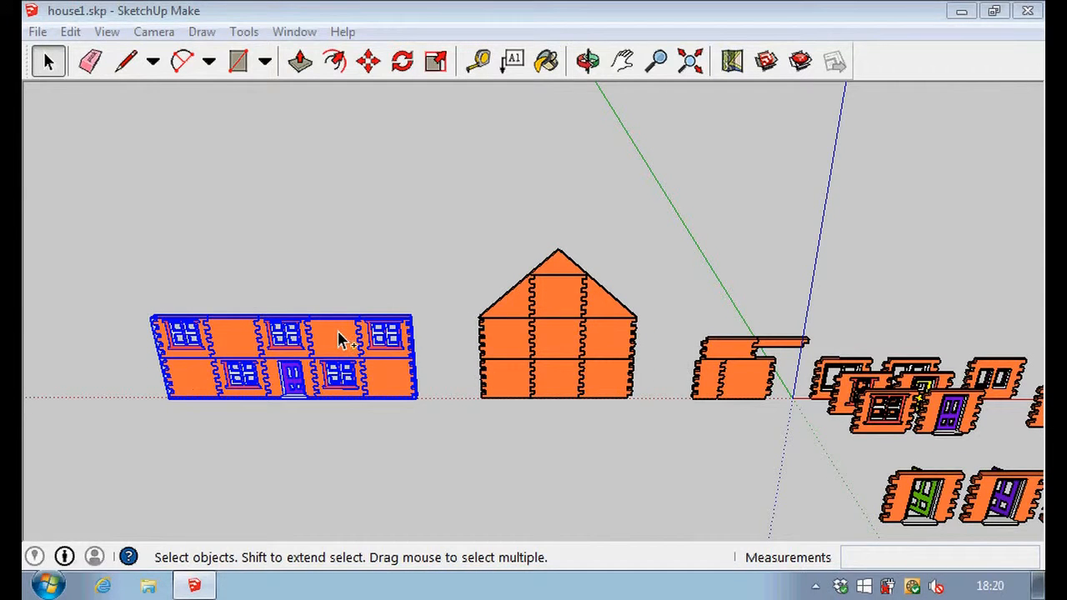
{"action": "key", "text": "ctrl+c"}
{"action": "key", "text": "ctrl+v"}
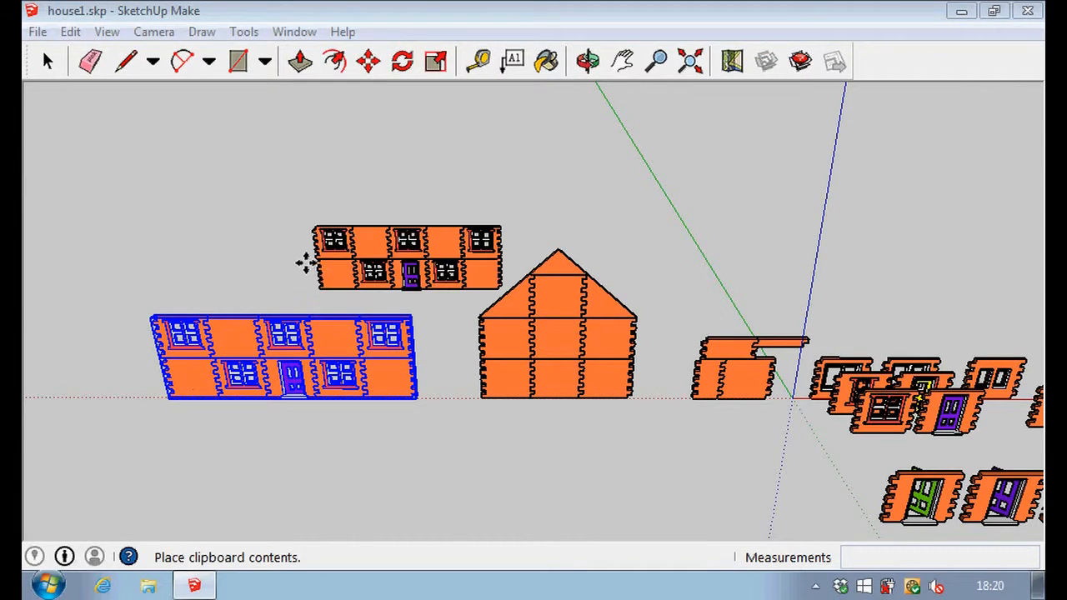
{"action": "left_click", "coordinate": [193, 295]}
{"action": "key", "text": "m"}
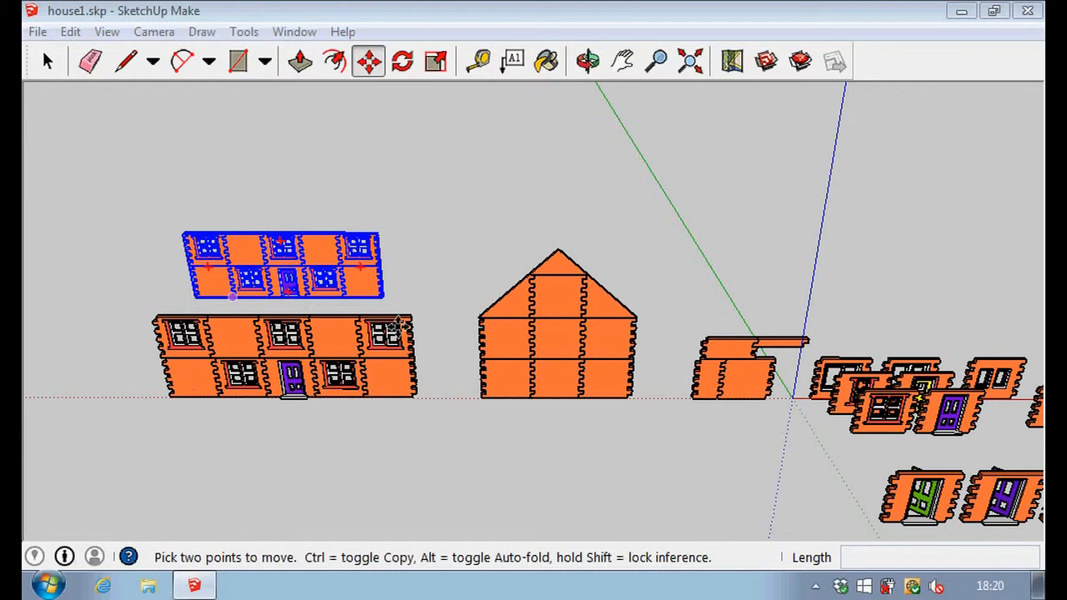
{"action": "left_click", "coordinate": [47, 61]}
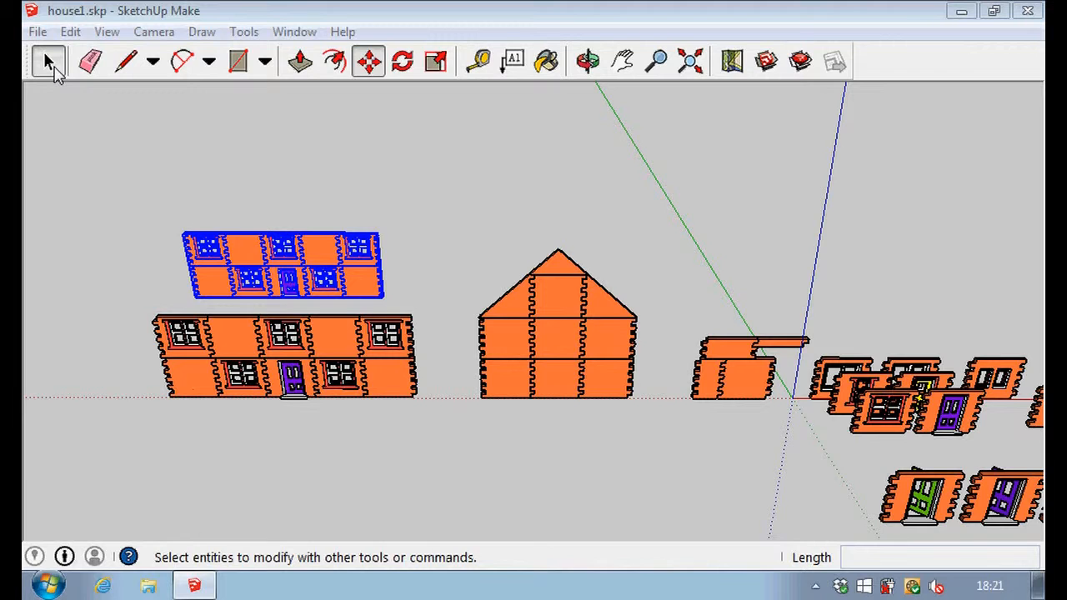
Copy the gabled end wall and paste the duplicate behind the far end of the front wall.
{"action": "left_click", "coordinate": [558, 342]}
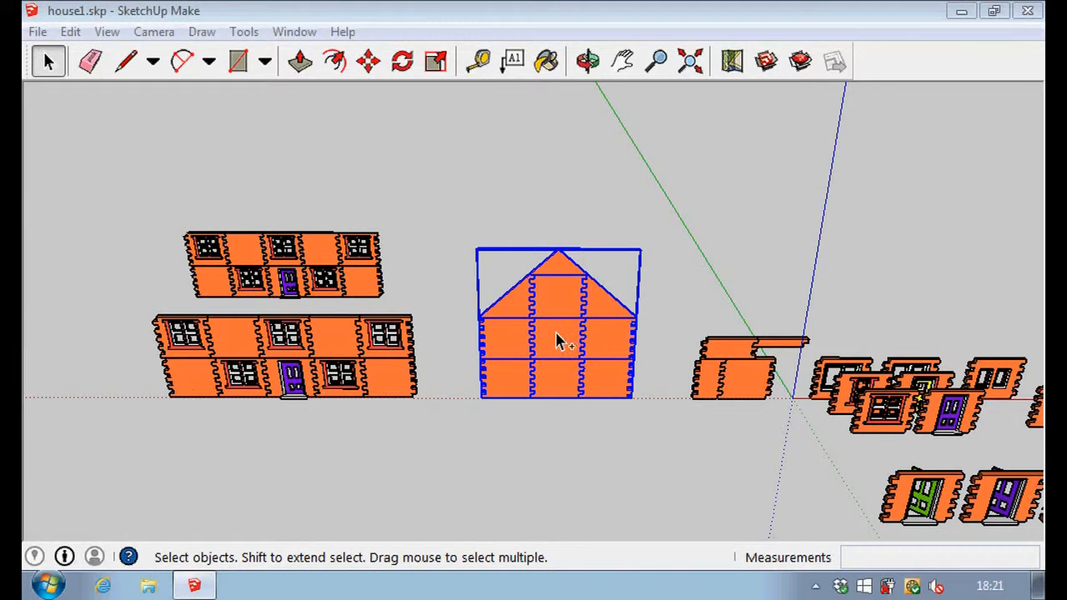
{"action": "key", "text": "m"}
{"action": "key", "text": "ctrl+v"}
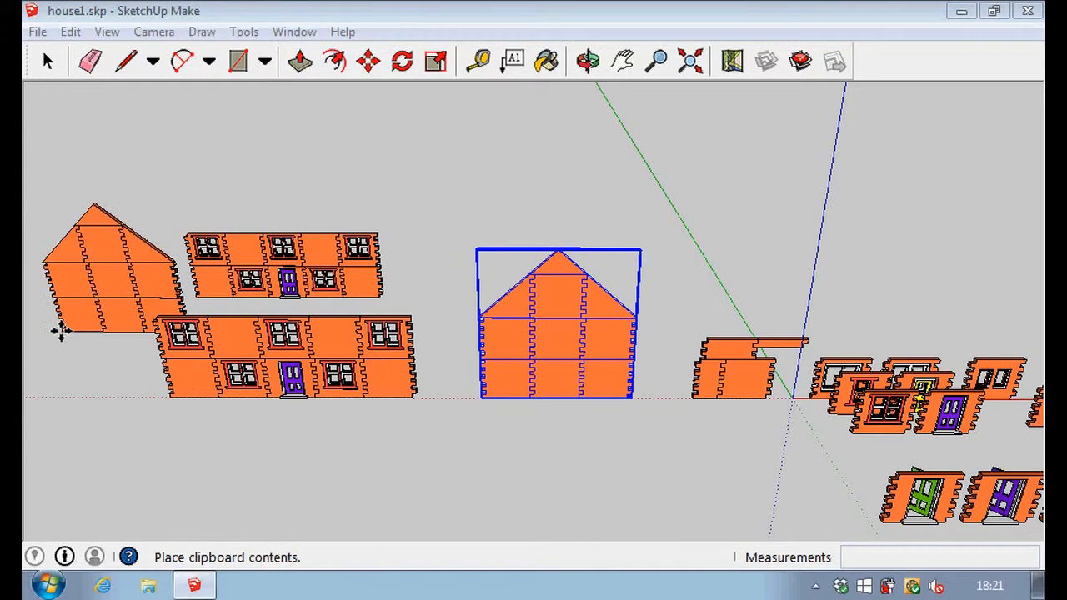
{"action": "left_click", "coordinate": [62, 331]}
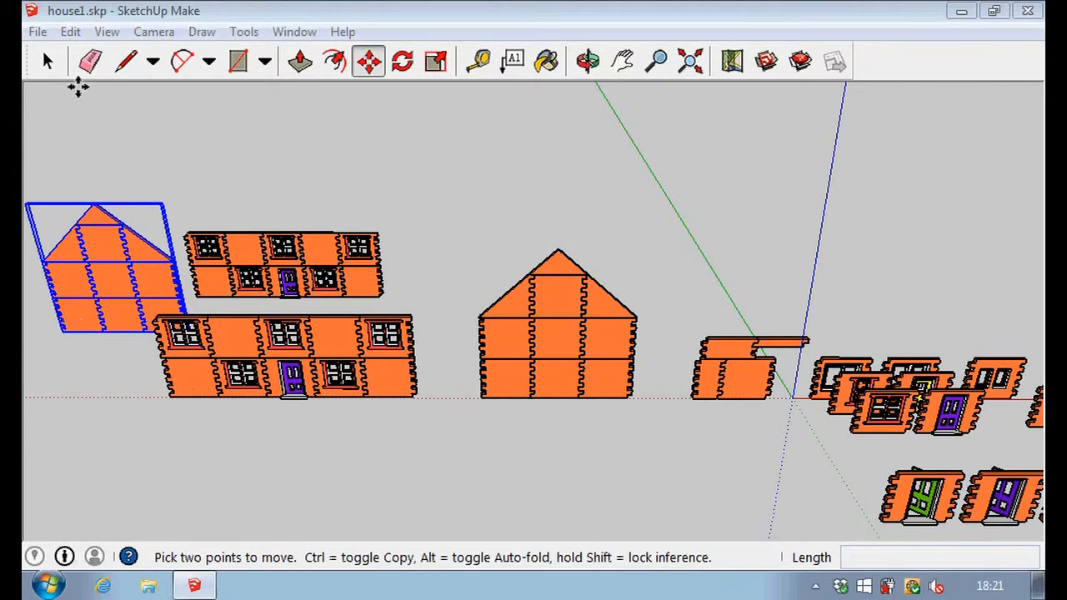
{"action": "left_click", "coordinate": [47, 62]}
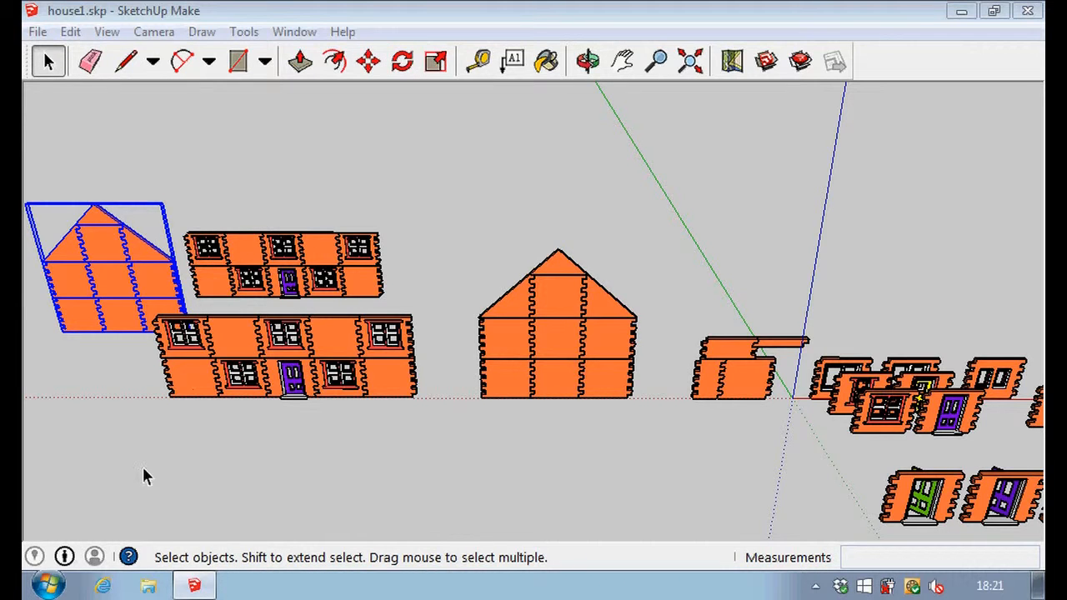
{"action": "left_click", "coordinate": [169, 226]}
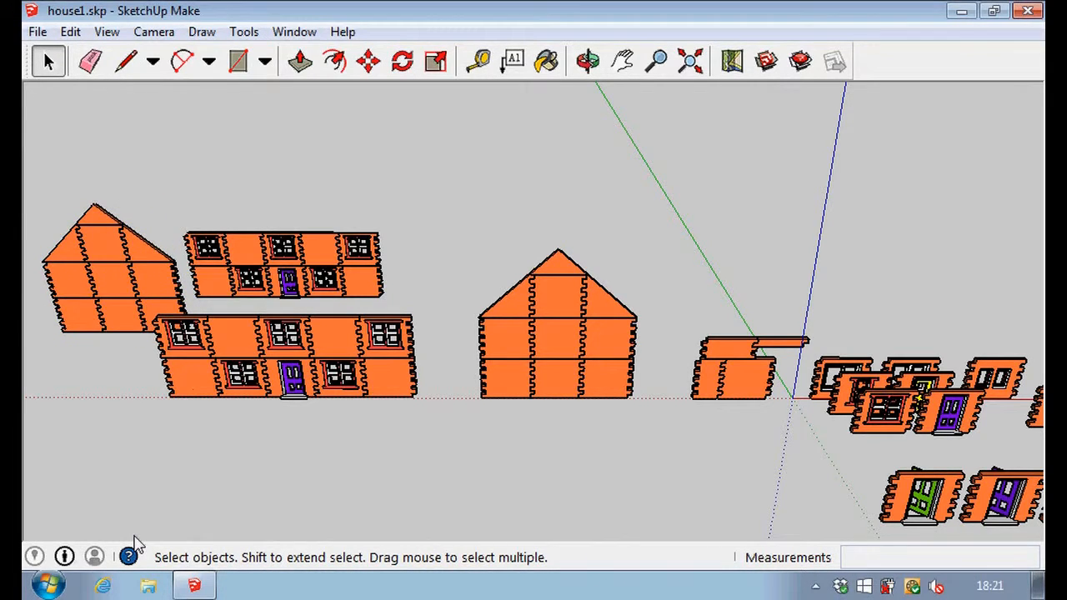
{"action": "middle_click_drag", "start_coordinate": [174, 454], "coordinate": [349, 466]}
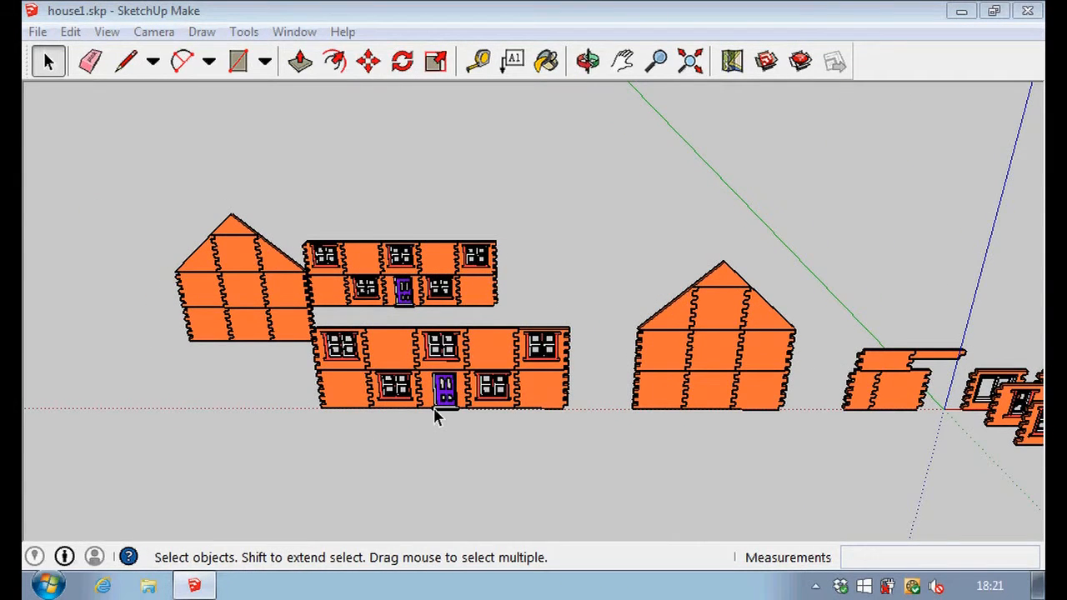
{"action": "scroll", "coordinate": [442, 392], "scroll_direction": "up", "scroll_amount": 3}
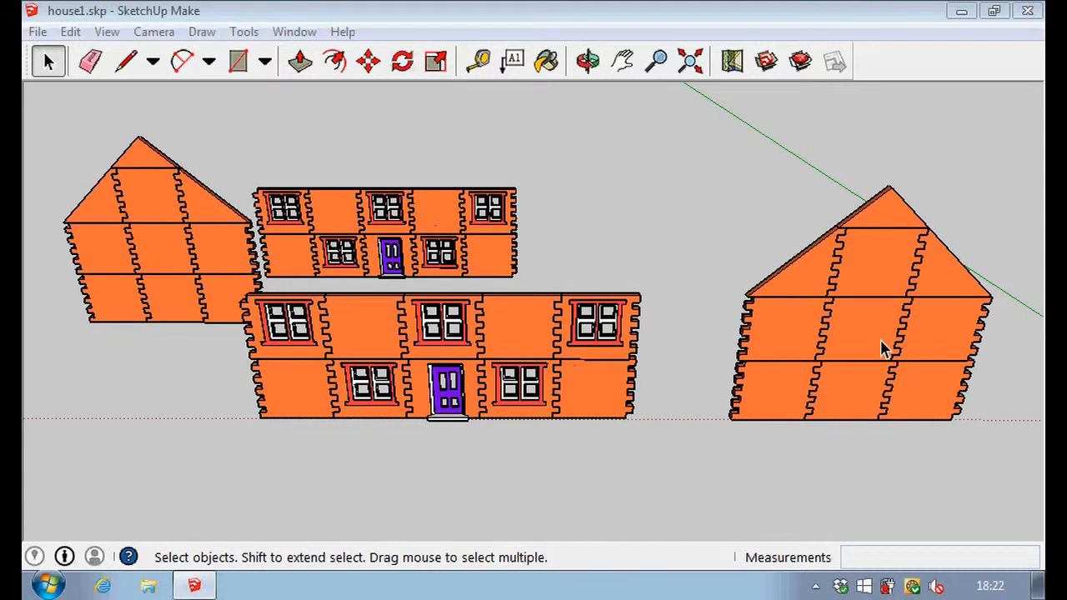
{"action": "key", "text": "o"}
{"action": "left_click_drag", "start_coordinate": [876, 340], "coordinate": [496, 512]}
{"action": "key", "text": "space"}
{"action": "scroll", "coordinate": [492, 325], "scroll_direction": "up", "scroll_amount": 5}
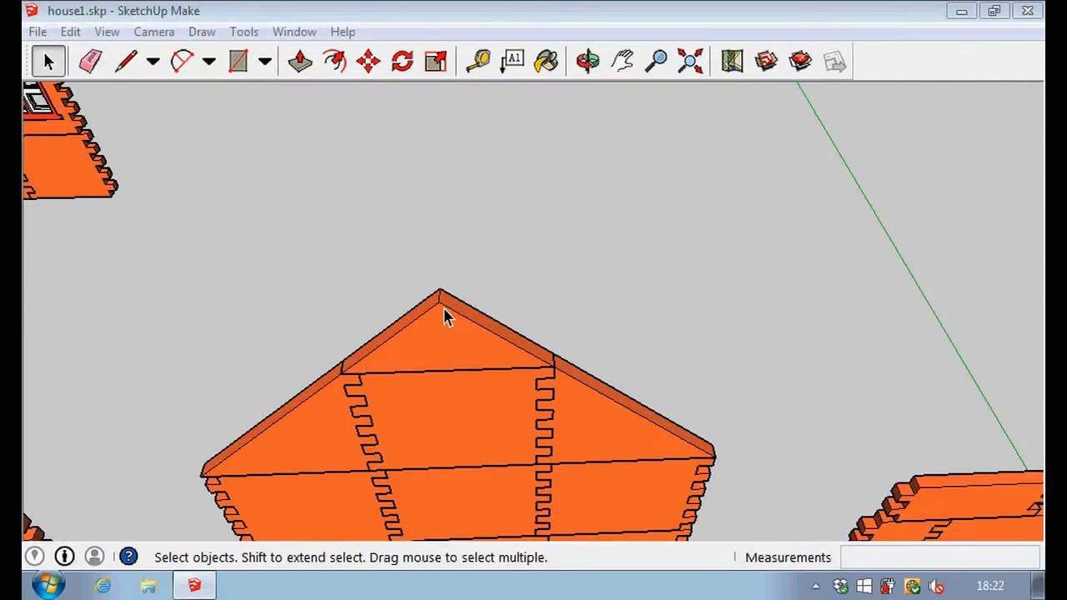
{"action": "left_click", "coordinate": [401, 61]}
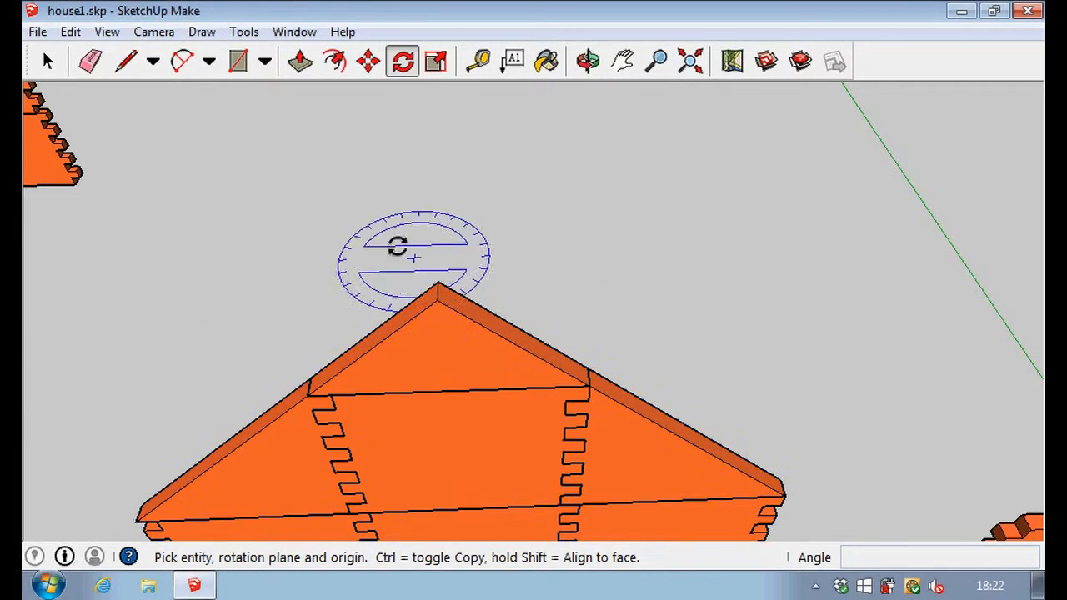
{"action": "left_click", "coordinate": [48, 63]}
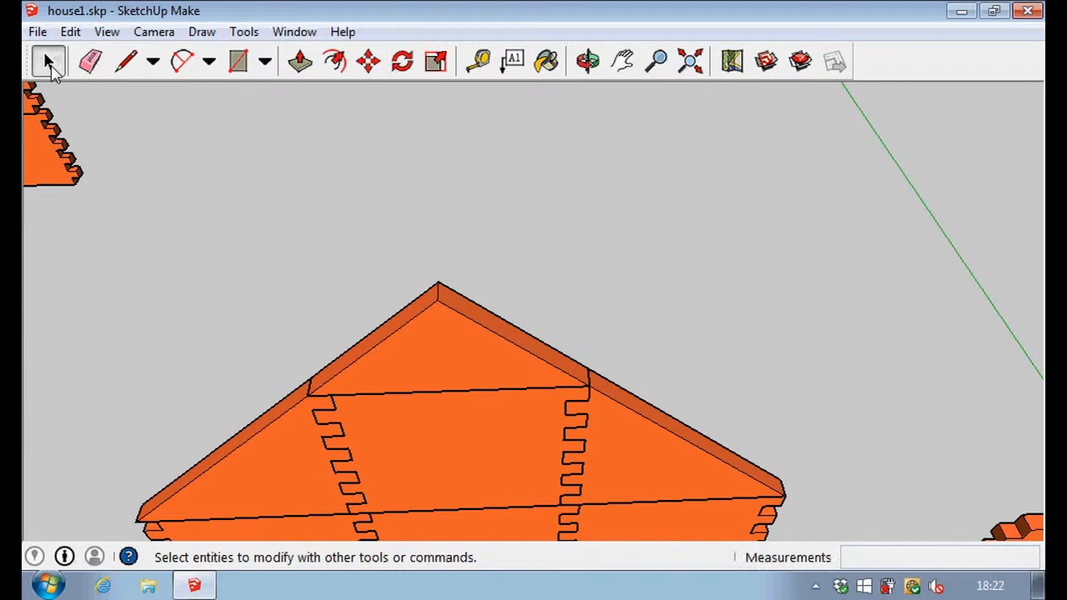
Rotate the original gabled end wall 90 degrees about the vertical axis, pivoting at the middle of its bottom edge.
{"action": "scroll", "coordinate": [423, 199], "scroll_direction": "down", "scroll_amount": 3}
{"action": "scroll", "coordinate": [439, 207], "scroll_direction": "down", "scroll_amount": 3}
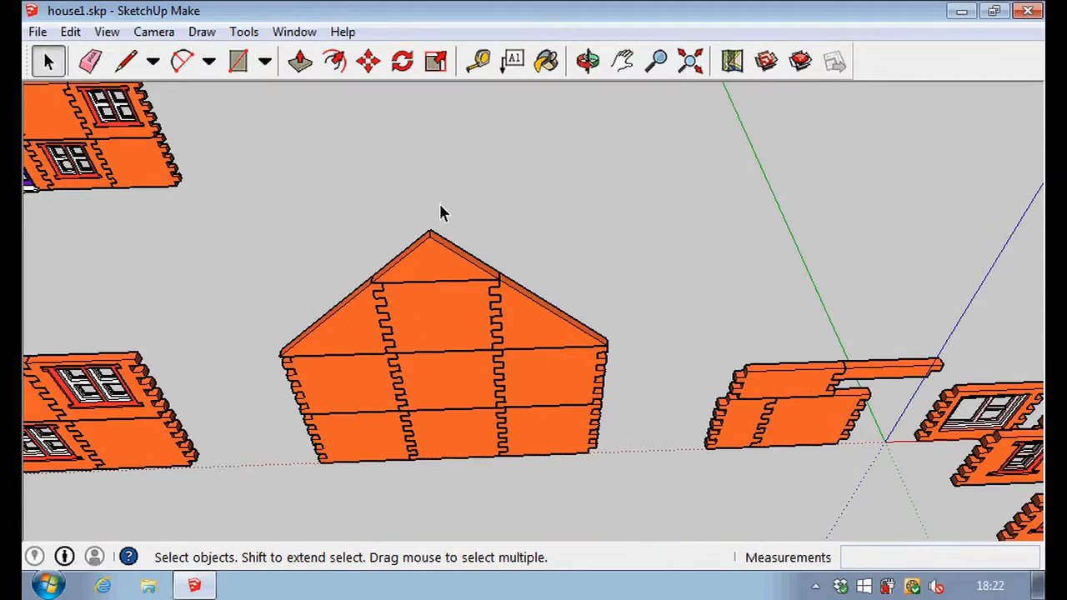
{"action": "middle_click_drag", "start_coordinate": [439, 466], "coordinate": [439, 286]}
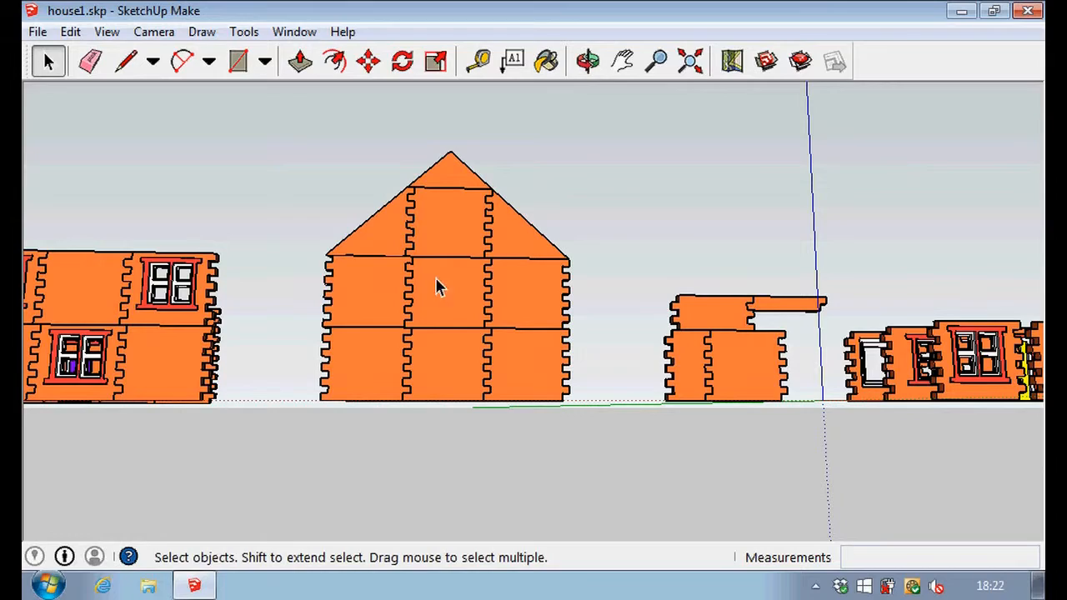
{"action": "middle_click_drag", "start_coordinate": [417, 439], "coordinate": [487, 202]}
{"action": "middle_click_drag", "start_coordinate": [370, 455], "coordinate": [306, 428]}
{"action": "scroll", "coordinate": [476, 313], "scroll_direction": "up", "scroll_amount": 3}
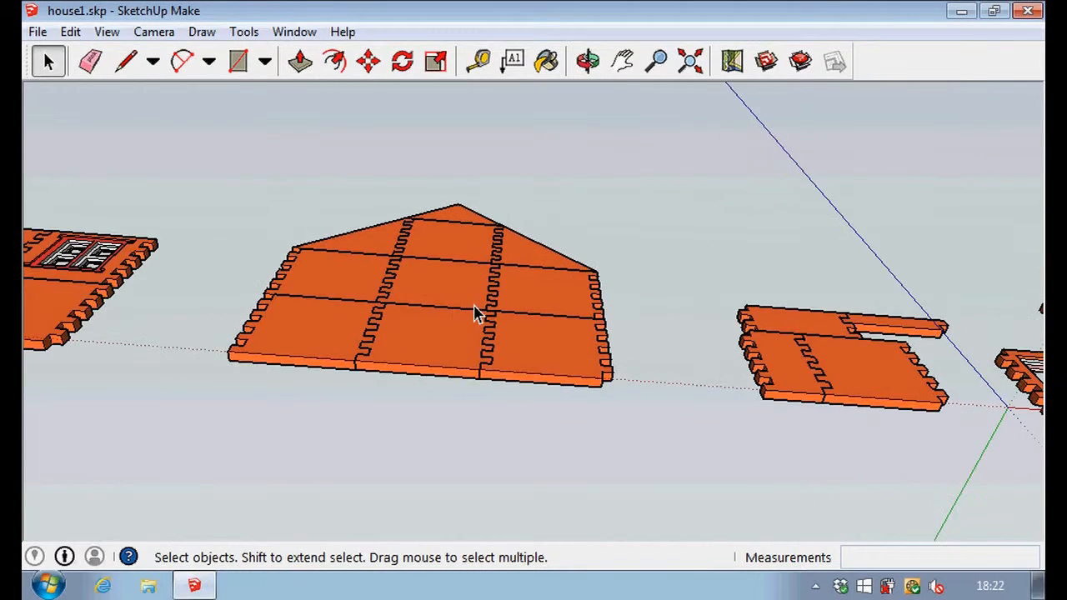
{"action": "scroll", "coordinate": [475, 313], "scroll_direction": "up", "scroll_amount": 1}
{"action": "scroll", "coordinate": [356, 165], "scroll_direction": "down", "scroll_amount": 3}
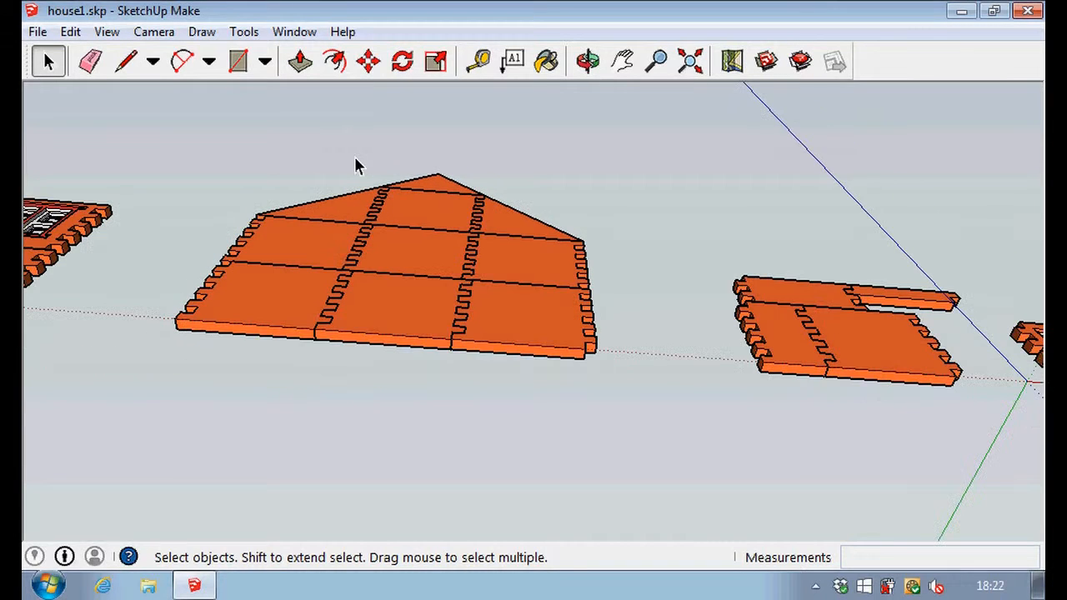
{"action": "left_click", "coordinate": [403, 61]}
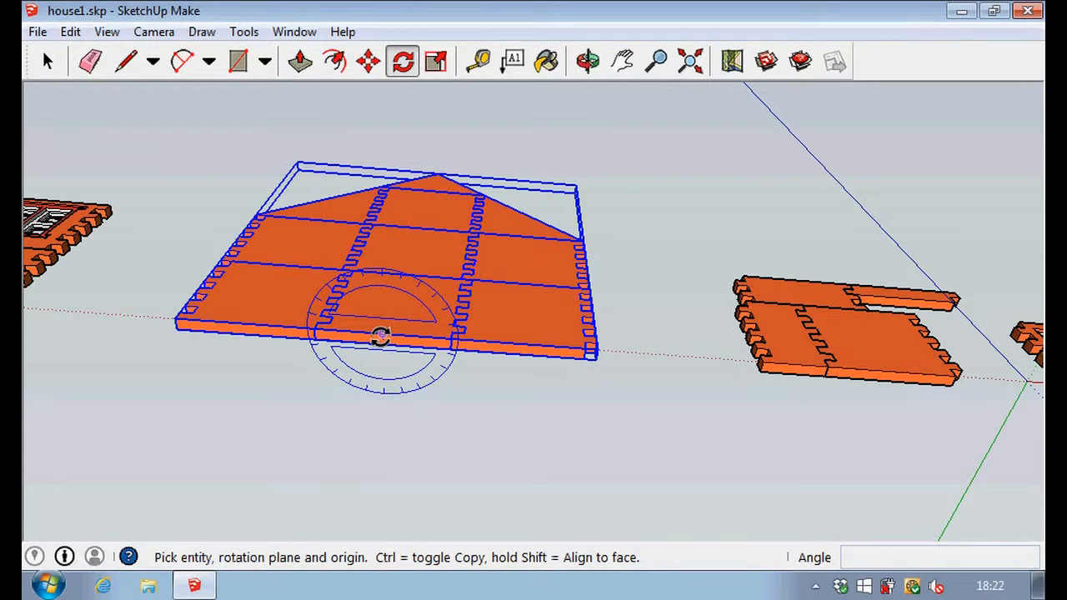
{"action": "left_click", "coordinate": [380, 334]}
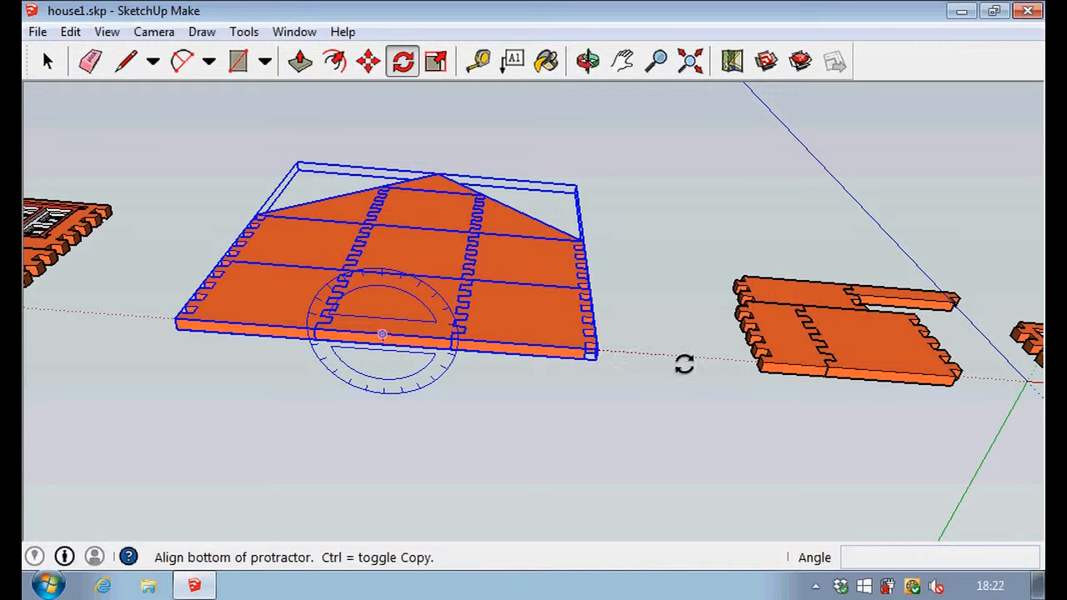
{"action": "left_click", "coordinate": [694, 374]}
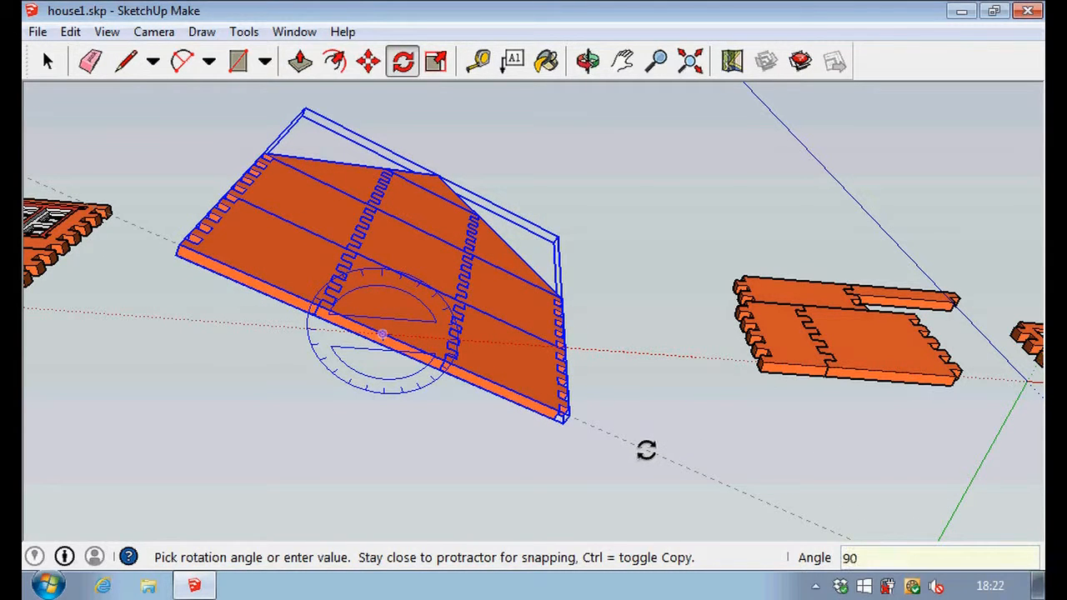
{"action": "type", "text": "90"}
{"action": "key", "text": "Return"}
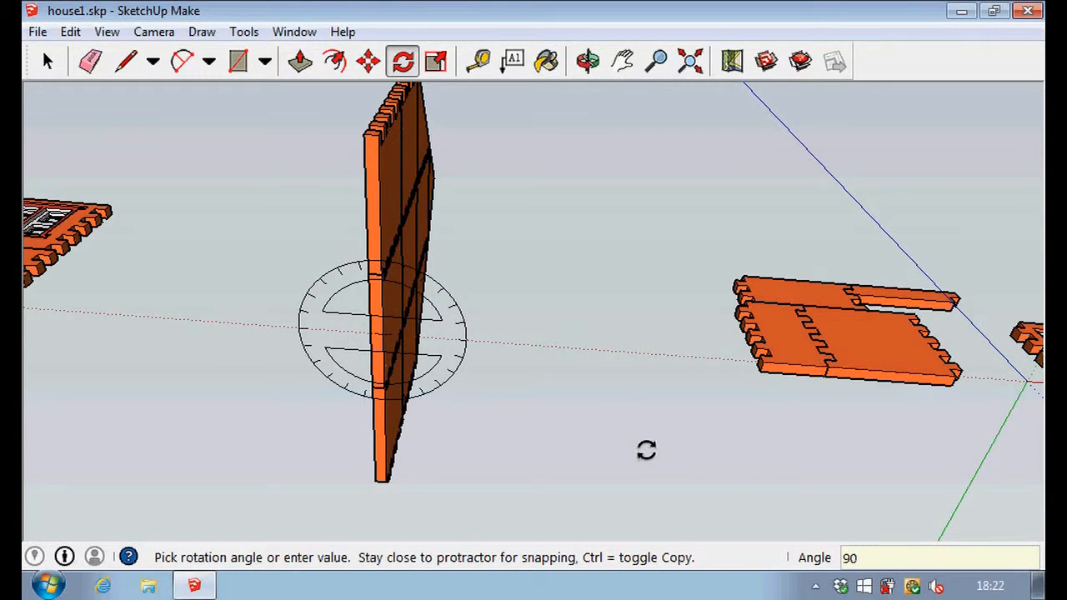
{"action": "left_click", "coordinate": [49, 62]}
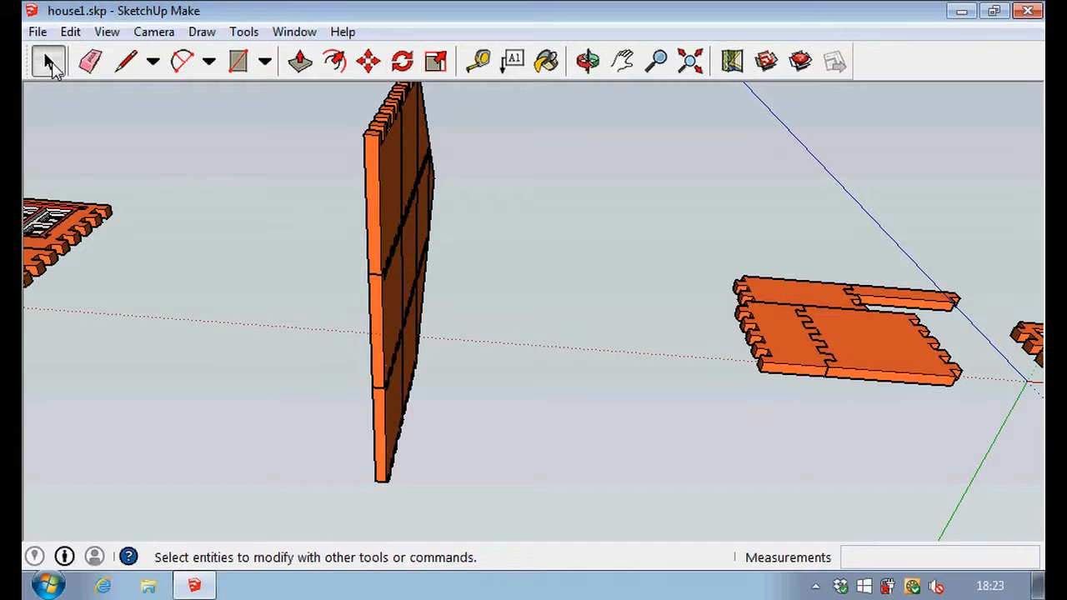
Examine how the turned gabled end wall stands in relation to the front, rear and other end walls.
{"action": "key", "text": "o"}
{"action": "left_click_drag", "start_coordinate": [241, 262], "coordinate": [245, 445]}
{"action": "key", "text": "space"}
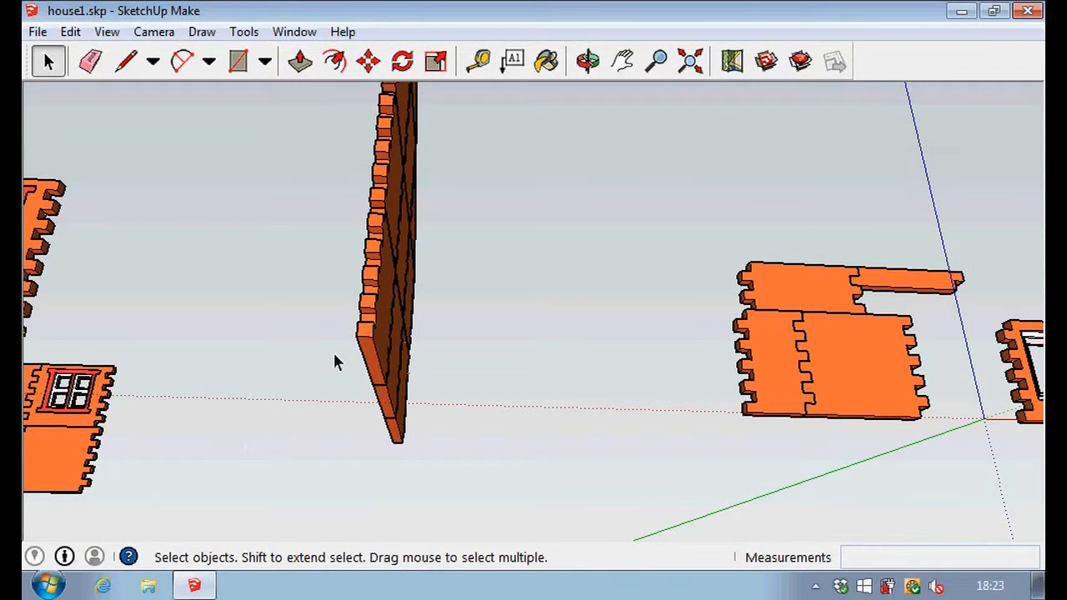
{"action": "scroll", "coordinate": [376, 295], "scroll_direction": "down", "scroll_amount": 6}
{"action": "middle_click_drag", "start_coordinate": [376, 382], "coordinate": [298, 498]}
{"action": "middle_click_drag", "start_coordinate": [288, 255], "coordinate": [284, 363]}
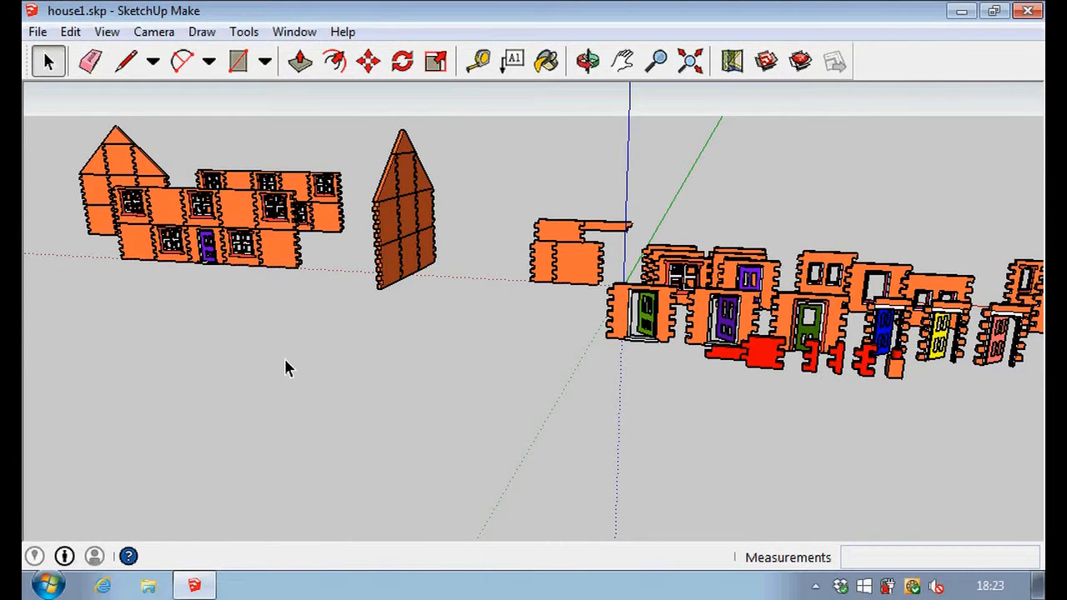
{"action": "scroll", "coordinate": [117, 175], "scroll_direction": "up", "scroll_amount": 3}
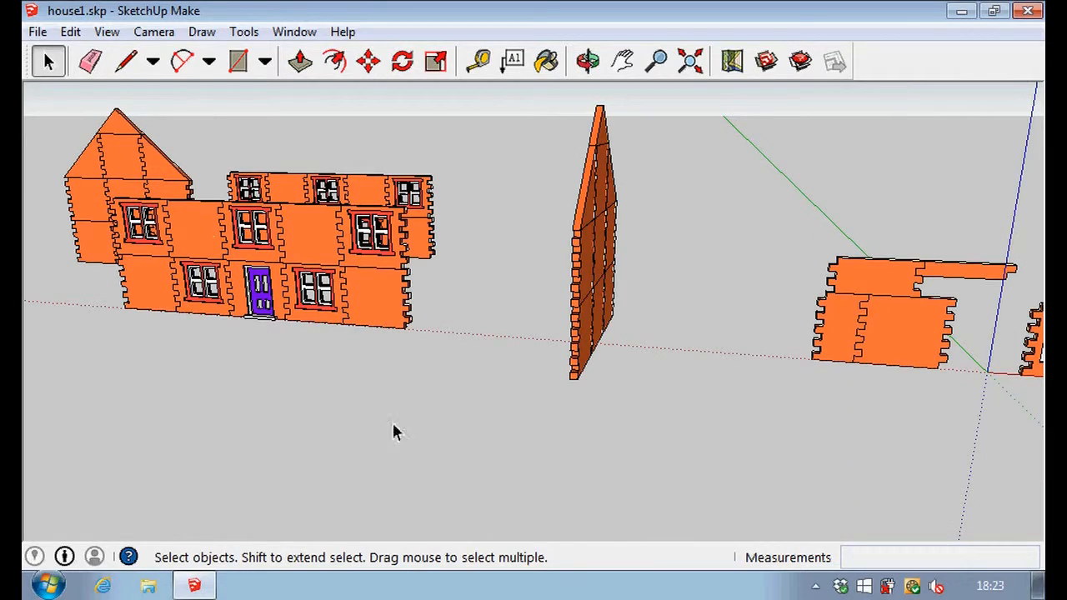
{"action": "key", "text": "o"}
{"action": "left_click_drag", "start_coordinate": [581, 488], "coordinate": [489, 508]}
{"action": "key", "text": "space"}
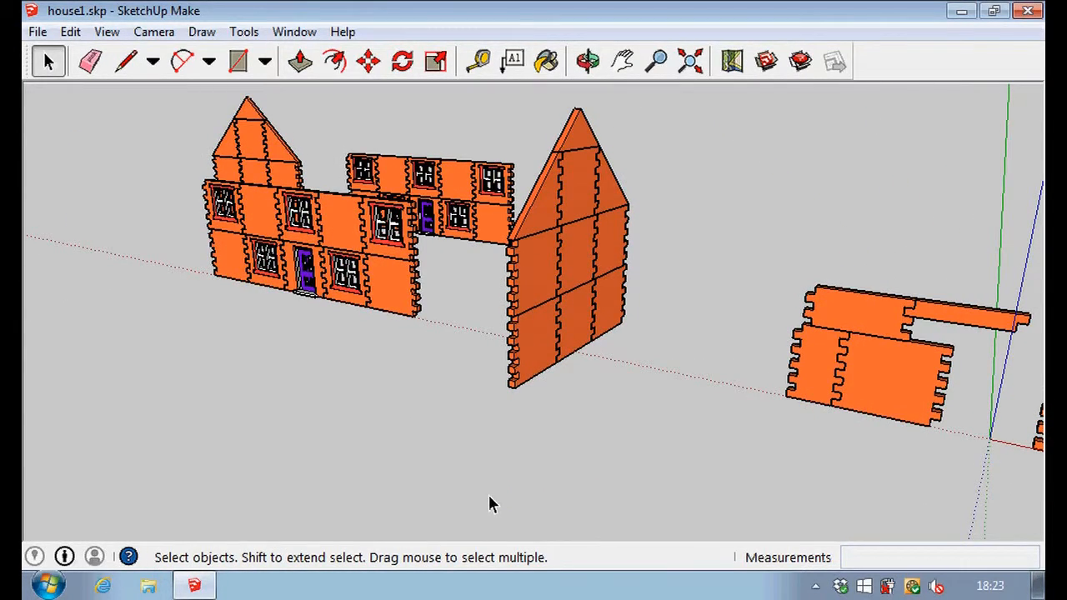
Rotate the duplicated front wall at the rear 180 degrees about the vertical axis, pivoting at a midpoint on its bottom edge.
{"action": "scroll", "coordinate": [490, 231], "scroll_direction": "up", "scroll_amount": 5}
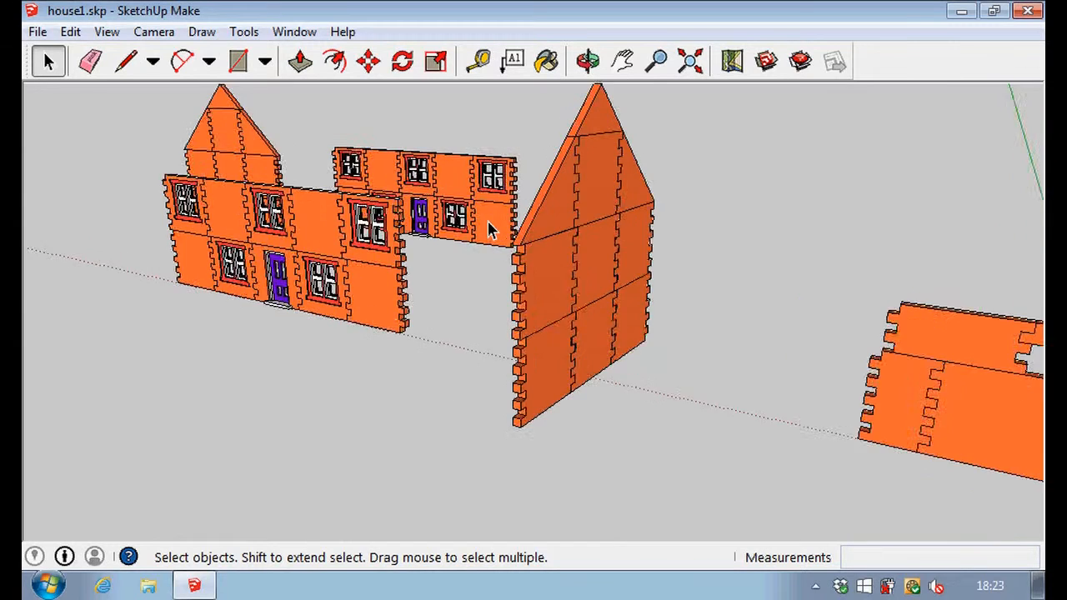
{"action": "scroll", "coordinate": [489, 231], "scroll_direction": "up", "scroll_amount": 2}
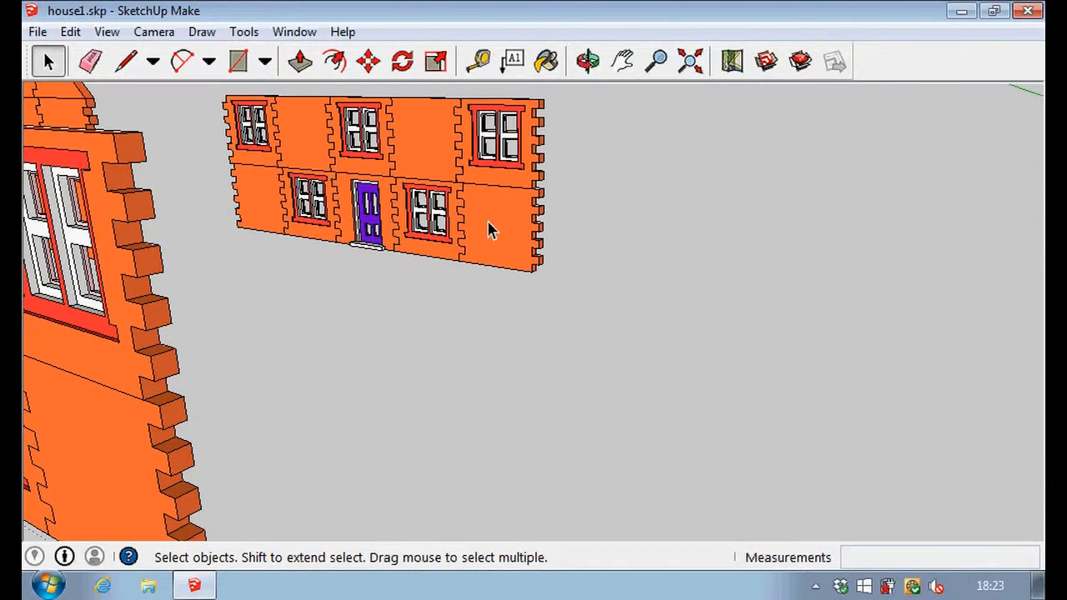
{"action": "middle_click_drag", "start_coordinate": [286, 270], "coordinate": [693, 530]}
{"action": "middle_click_drag", "start_coordinate": [581, 441], "coordinate": [592, 469]}
{"action": "scroll", "coordinate": [530, 195], "scroll_direction": "up", "scroll_amount": 2}
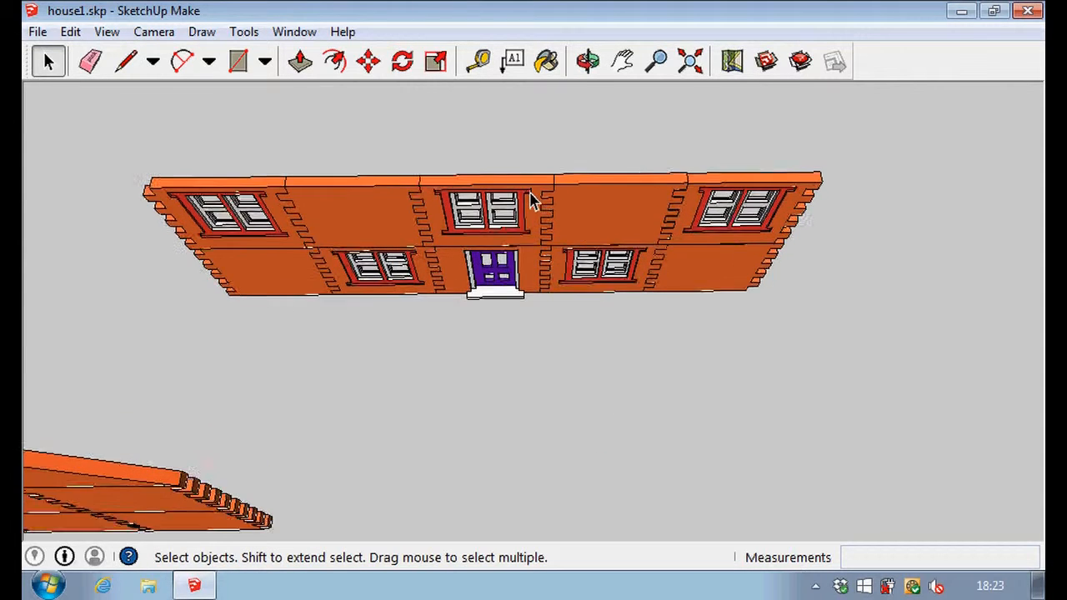
{"action": "key", "text": "ctrl+a"}
{"action": "left_click", "coordinate": [402, 61]}
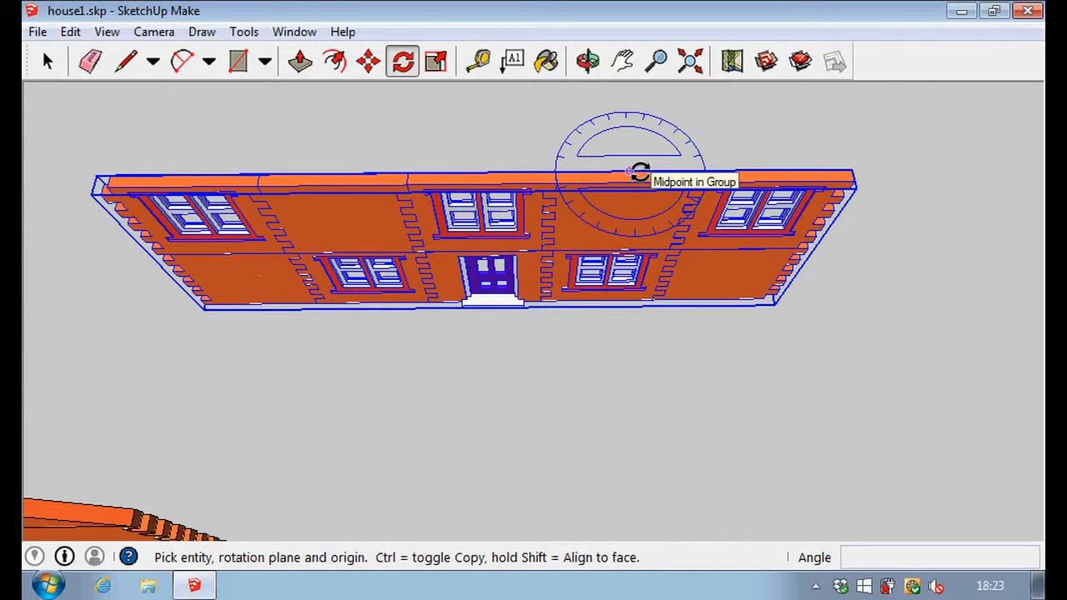
{"action": "left_click", "coordinate": [631, 169]}
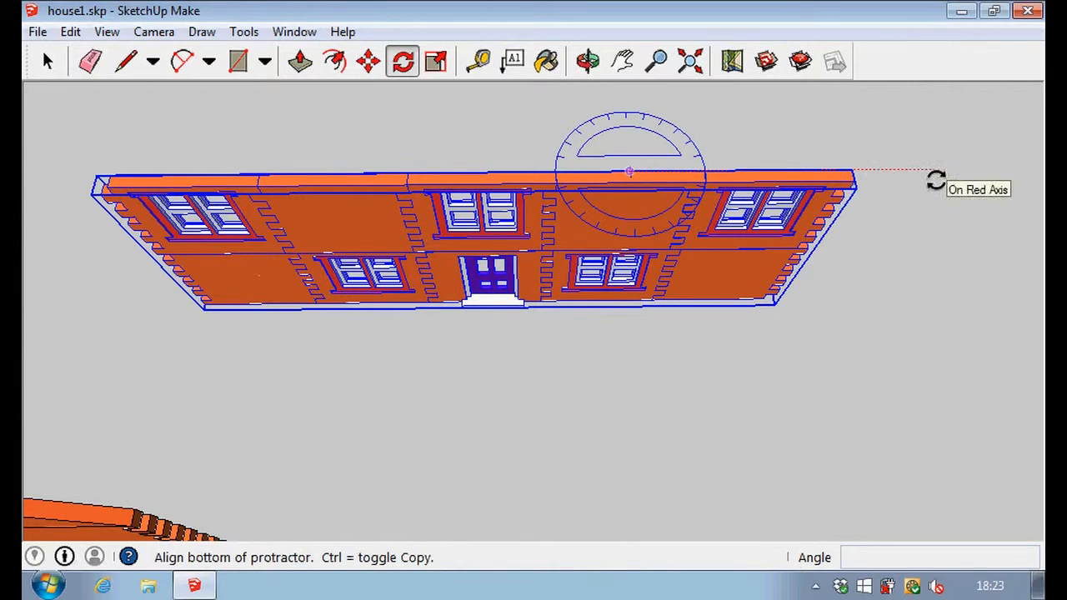
{"action": "left_click", "coordinate": [939, 180]}
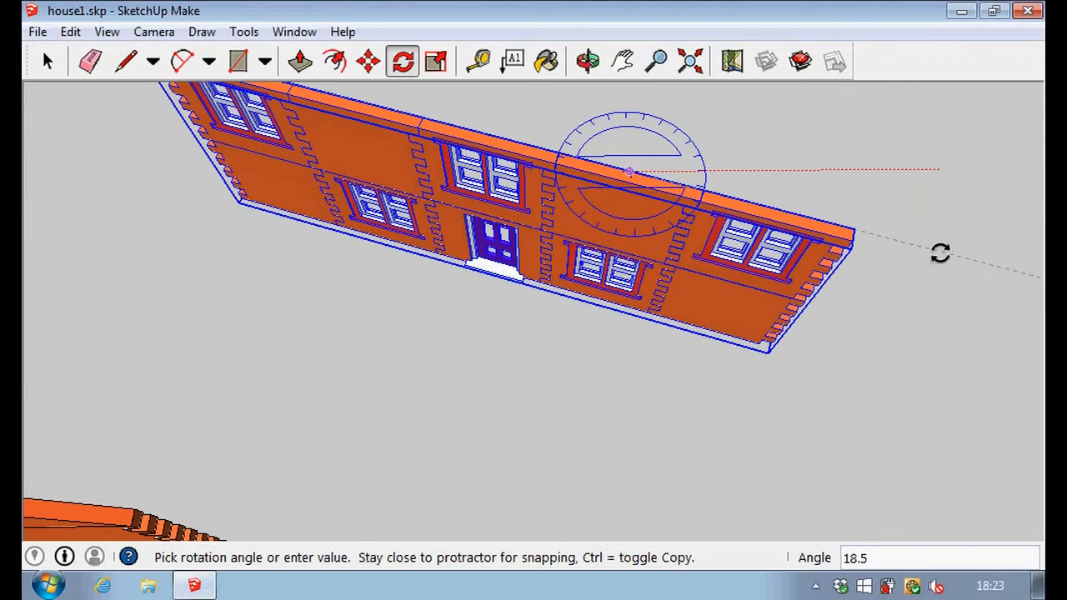
{"action": "type", "text": "180"}
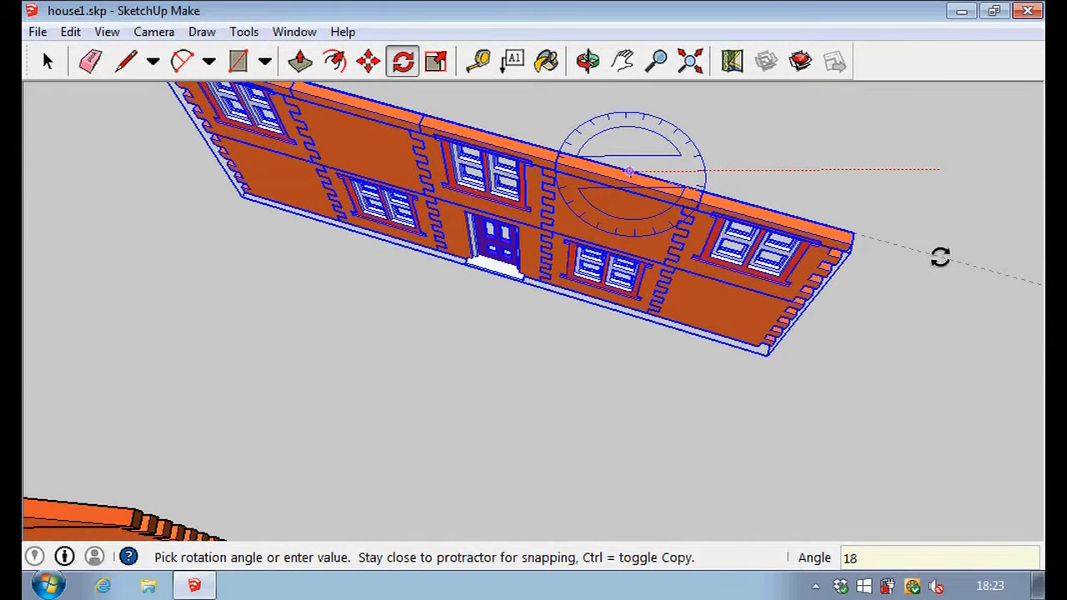
{"action": "key", "text": "Return"}
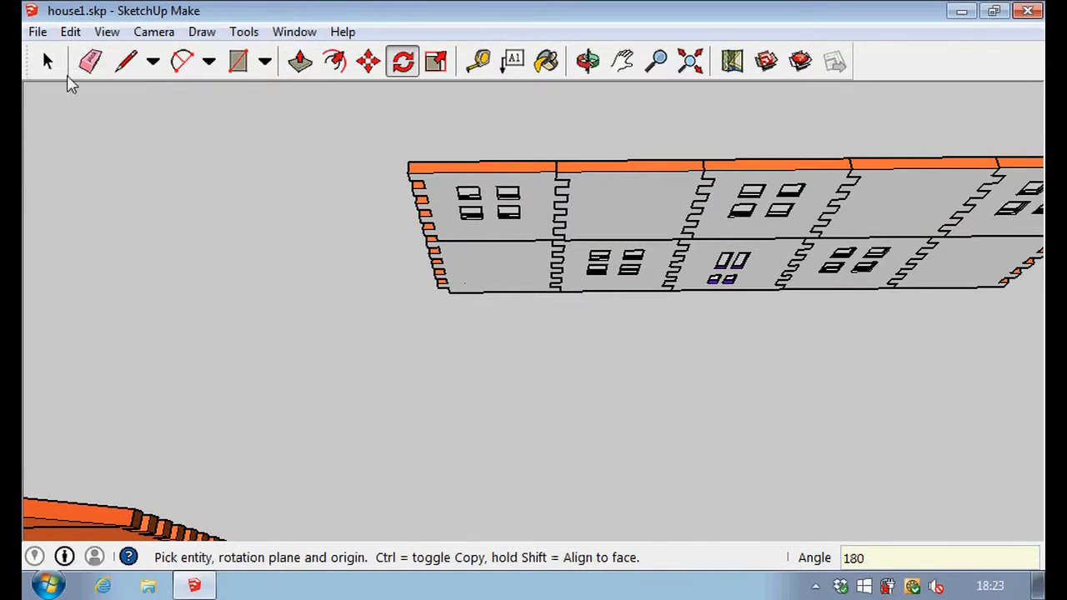
{"action": "left_click", "coordinate": [50, 64]}
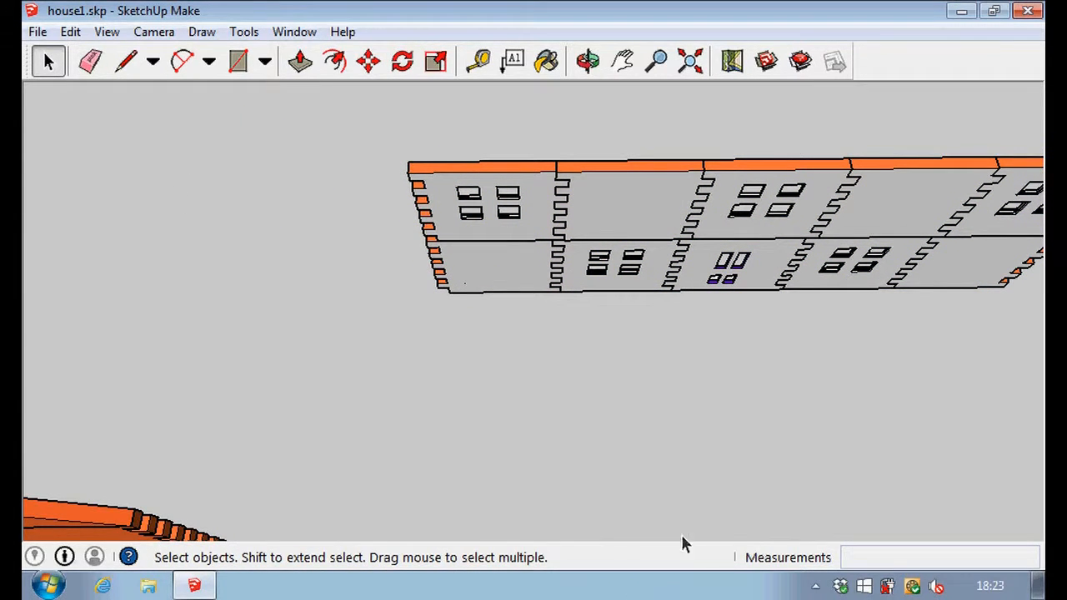
Rotate the duplicated gabled end wall 90 degrees about the vertical axis, pivoting at the middle of its bottom edge.
{"action": "middle_click_drag", "start_coordinate": [640, 372], "coordinate": [119, 362]}
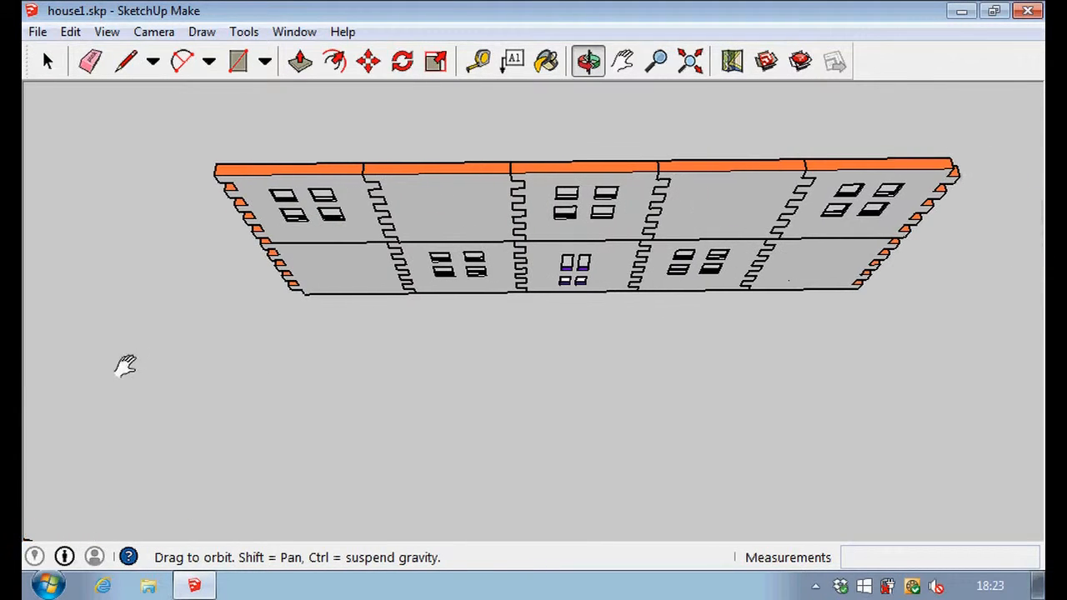
{"action": "scroll", "coordinate": [353, 261], "scroll_direction": "down", "scroll_amount": 3}
{"action": "scroll", "coordinate": [359, 266], "scroll_direction": "down", "scroll_amount": 3}
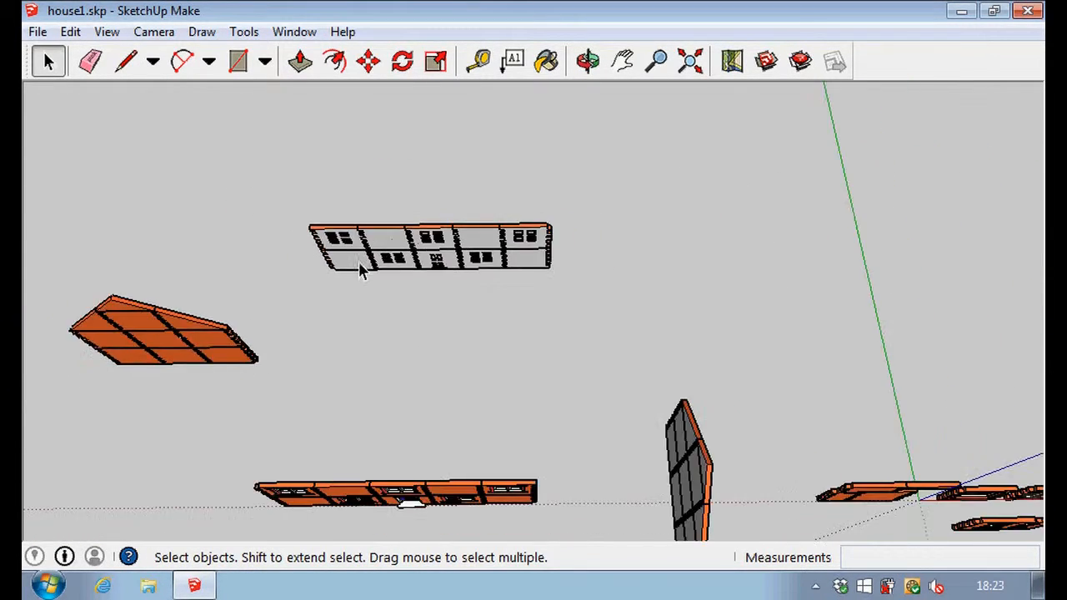
{"action": "scroll", "coordinate": [126, 348], "scroll_direction": "up", "scroll_amount": 4}
{"action": "scroll", "coordinate": [122, 350], "scroll_direction": "up", "scroll_amount": 3}
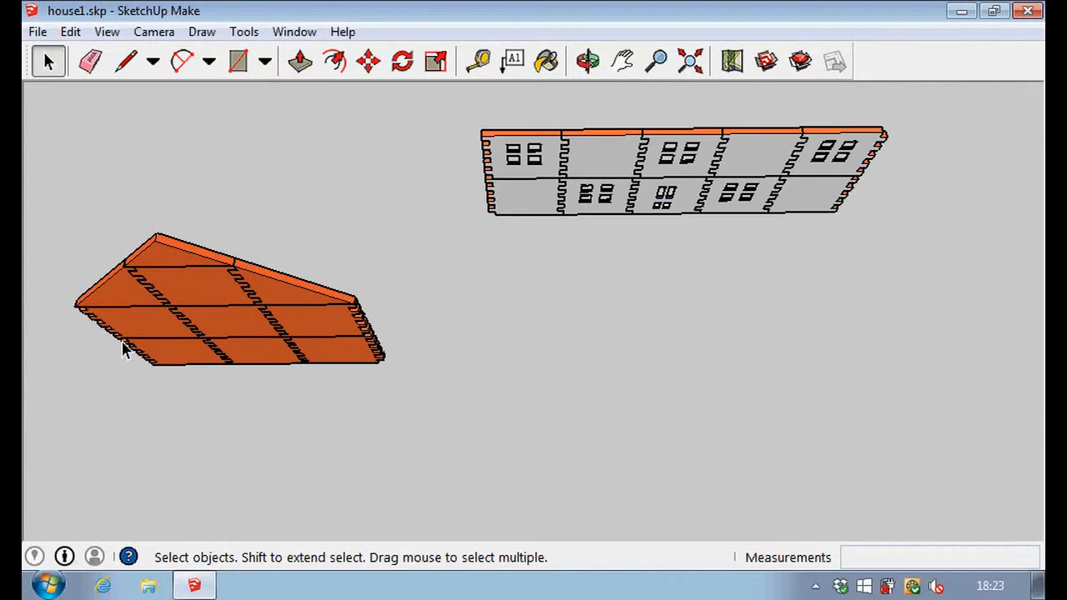
{"action": "middle_click_drag", "start_coordinate": [234, 454], "coordinate": [250, 250]}
{"action": "middle_click_drag", "start_coordinate": [240, 392], "coordinate": [252, 179]}
{"action": "key", "text": "space"}
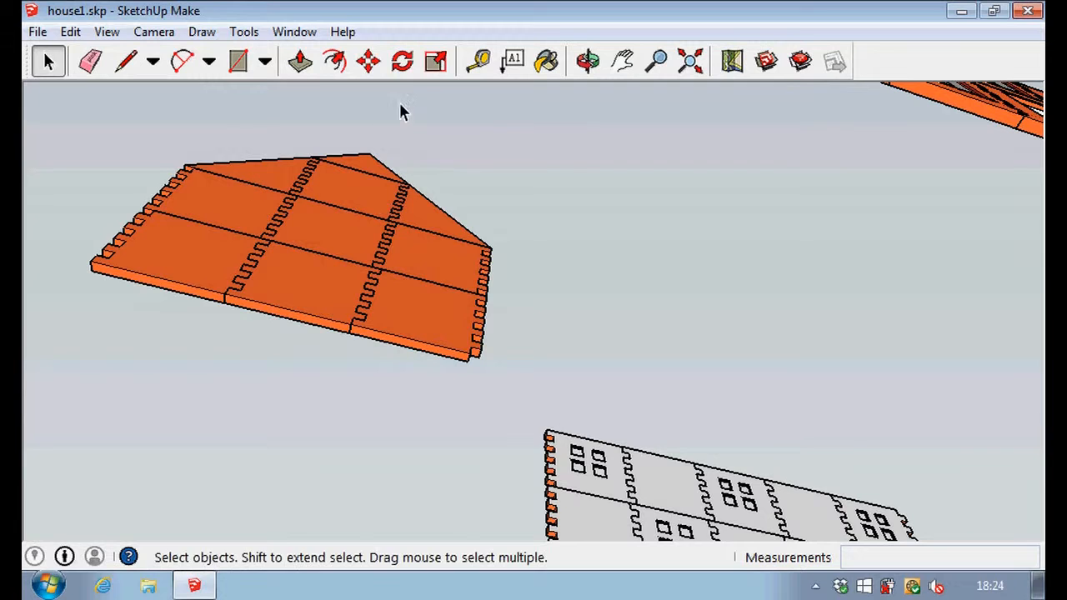
{"action": "left_click", "coordinate": [402, 61]}
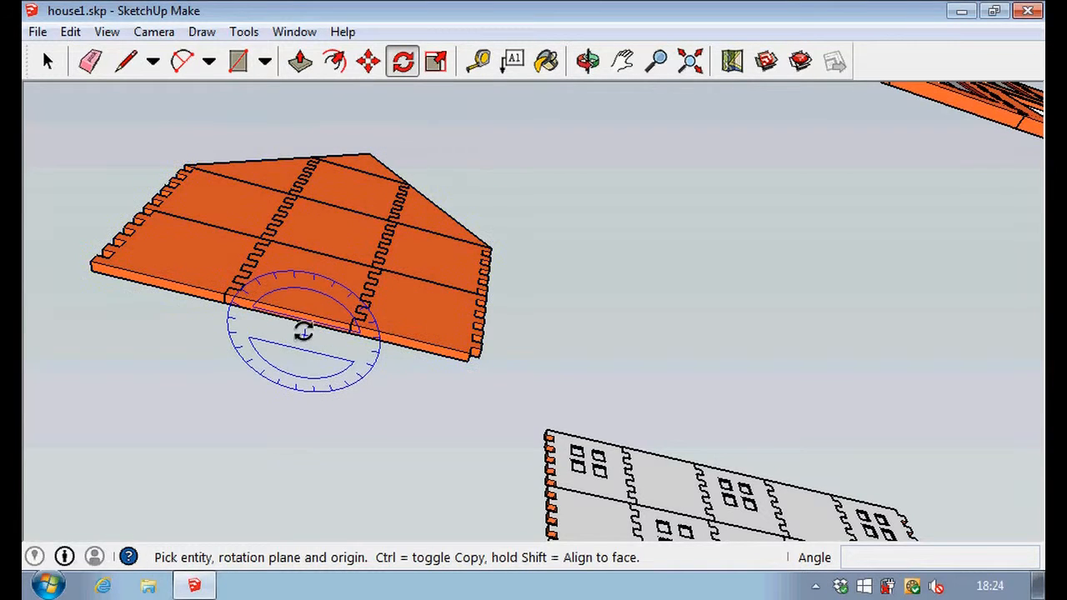
{"action": "left_click_drag", "start_coordinate": [287, 318], "coordinate": [309, 317]}
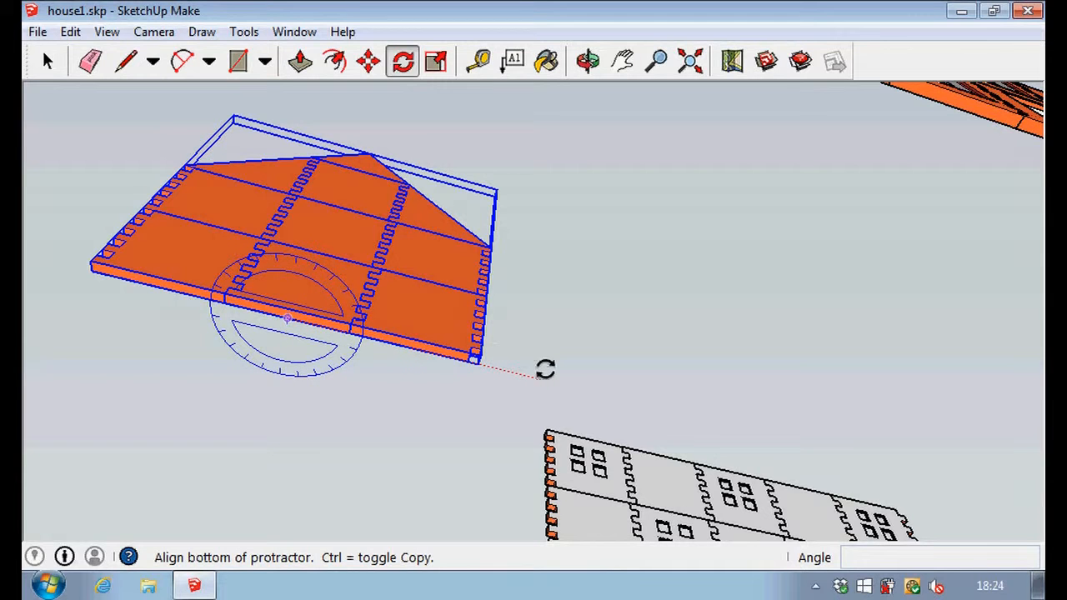
{"action": "left_click", "coordinate": [544, 370]}
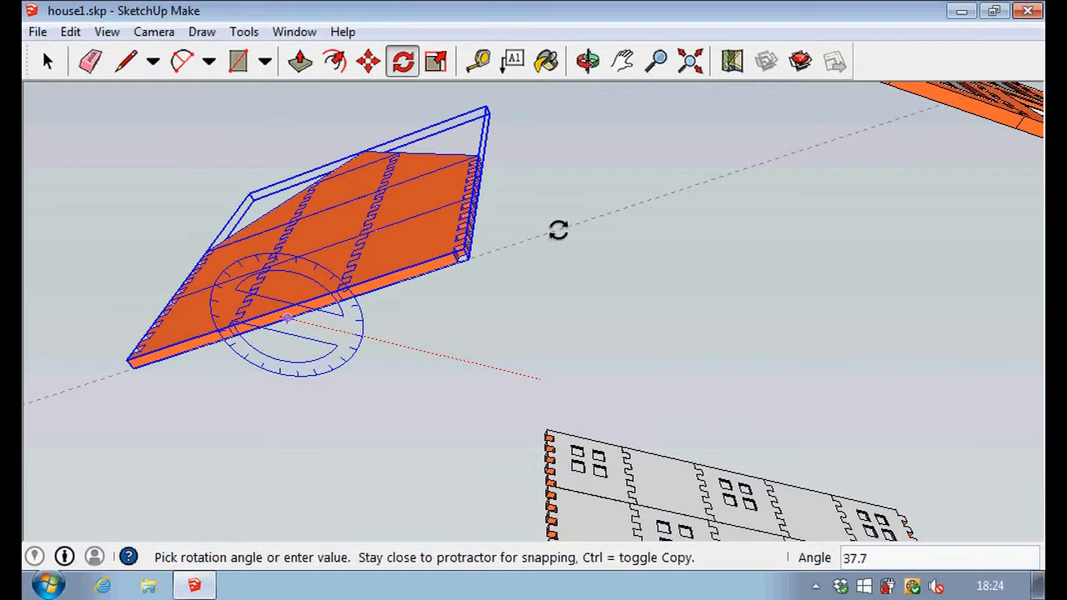
{"action": "type", "text": "90"}
{"action": "key", "text": "Return"}
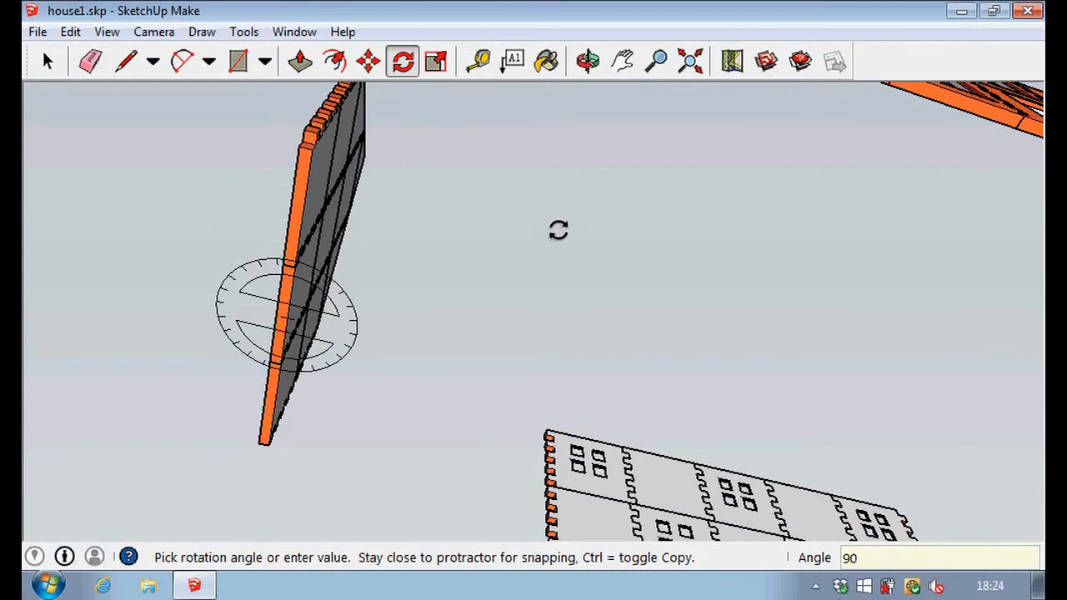
{"action": "left_click", "coordinate": [47, 61]}
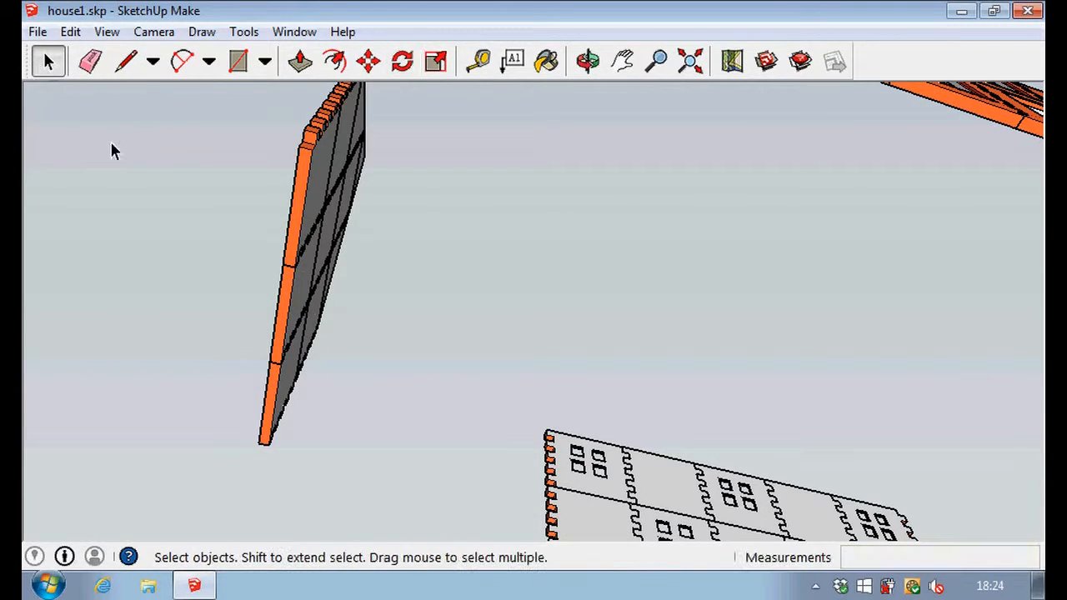
Bring all four walls into view and save the model.
{"action": "middle_click_drag", "start_coordinate": [423, 284], "coordinate": [409, 445]}
{"action": "middle_click_drag", "start_coordinate": [457, 209], "coordinate": [458, 433]}
{"action": "scroll", "coordinate": [612, 287], "scroll_direction": "down", "scroll_amount": 6}
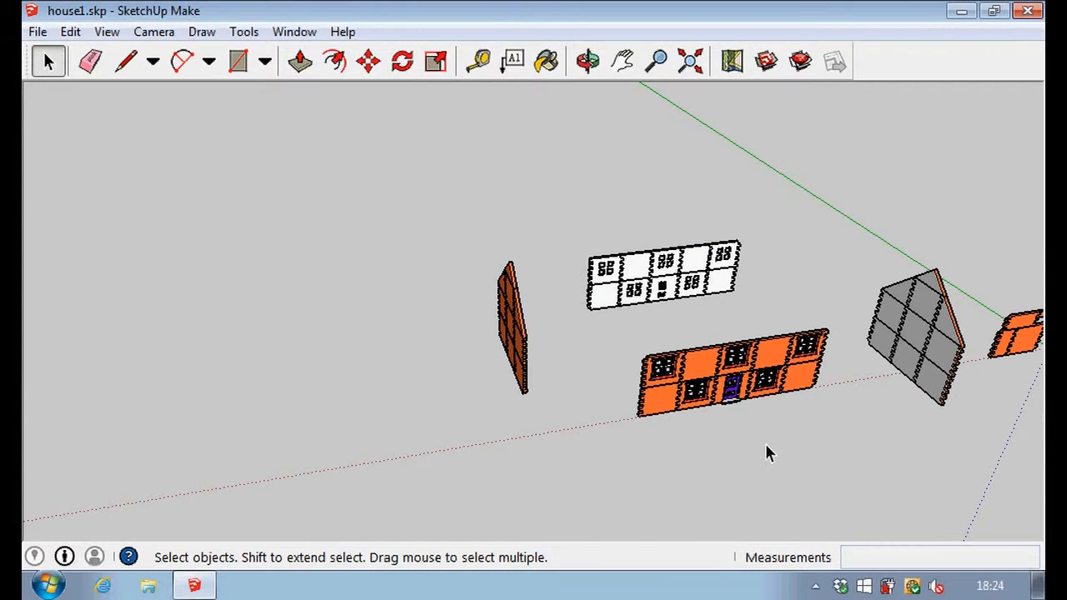
{"action": "middle_click_drag", "start_coordinate": [863, 500], "coordinate": [436, 502]}
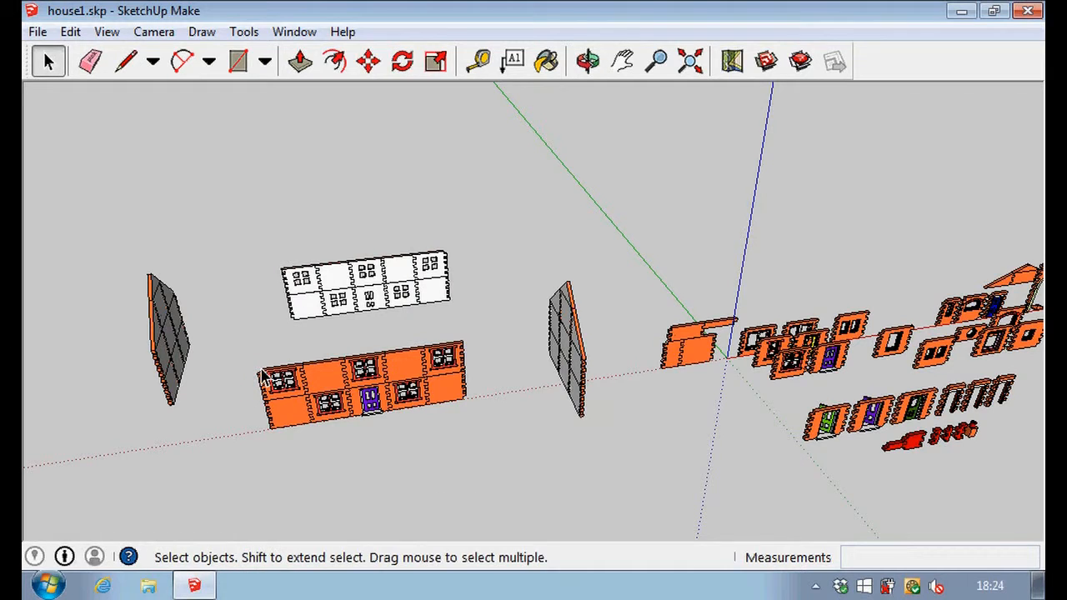
{"action": "left_click", "coordinate": [38, 33]}
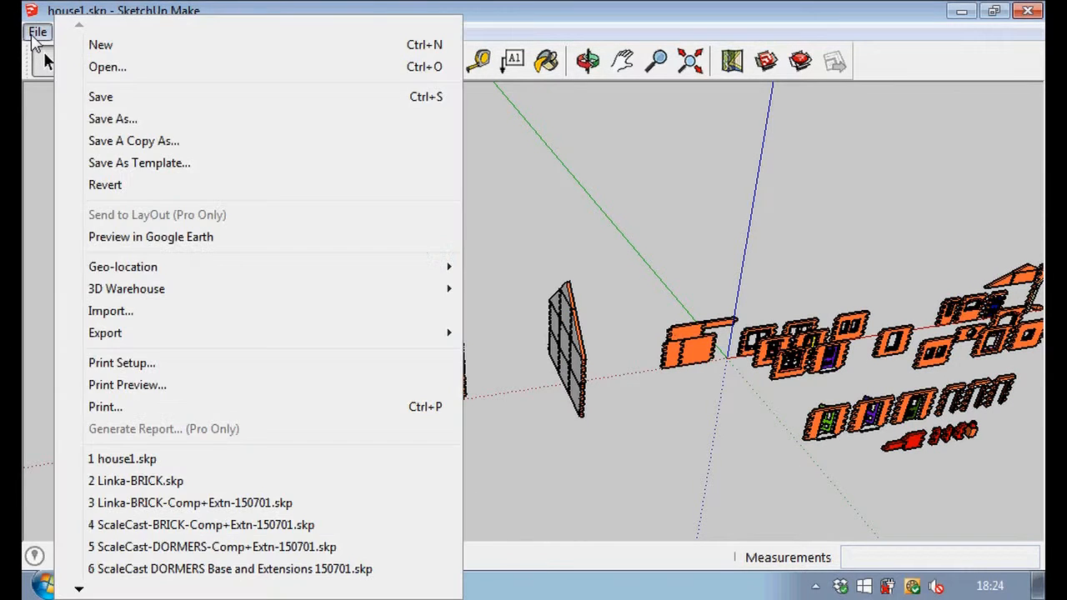
{"action": "left_click", "coordinate": [94, 96]}
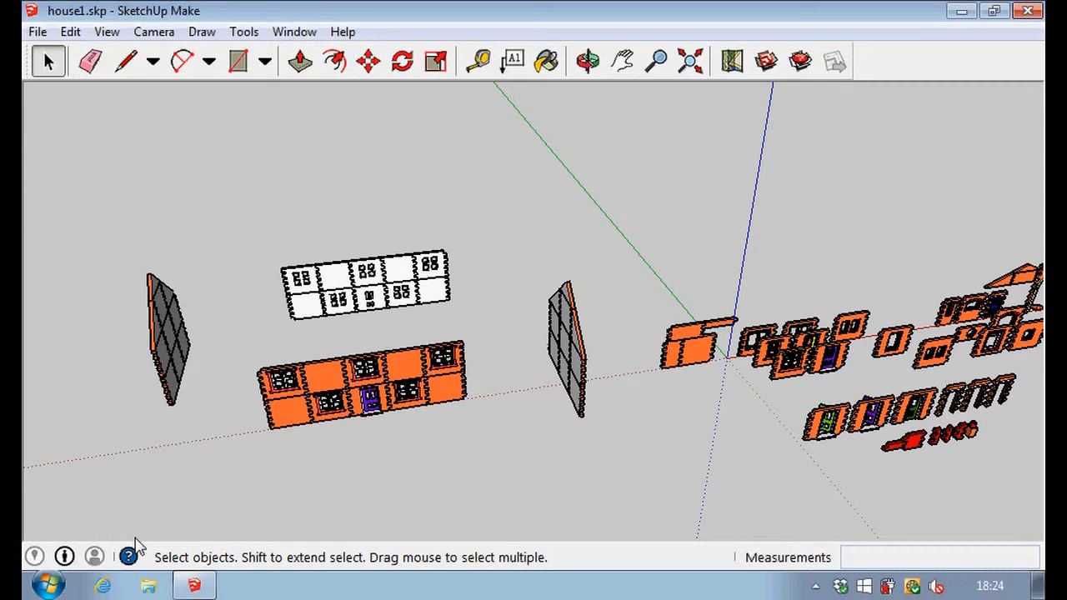
Explode the gabled end wall nearest the loose panels and delete the middle panel of its upper storey.
{"action": "key", "text": "o"}
{"action": "left_click_drag", "start_coordinate": [670, 458], "coordinate": [471, 450]}
{"action": "key", "text": "space"}
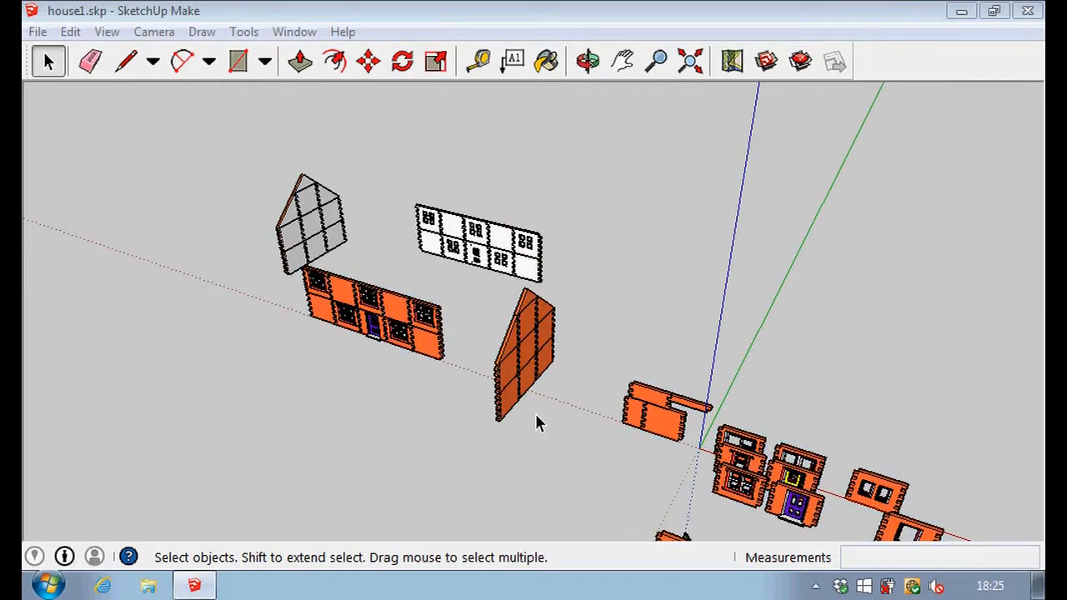
{"action": "scroll", "coordinate": [522, 413], "scroll_direction": "up", "scroll_amount": 5}
{"action": "scroll", "coordinate": [515, 406], "scroll_direction": "up", "scroll_amount": 4}
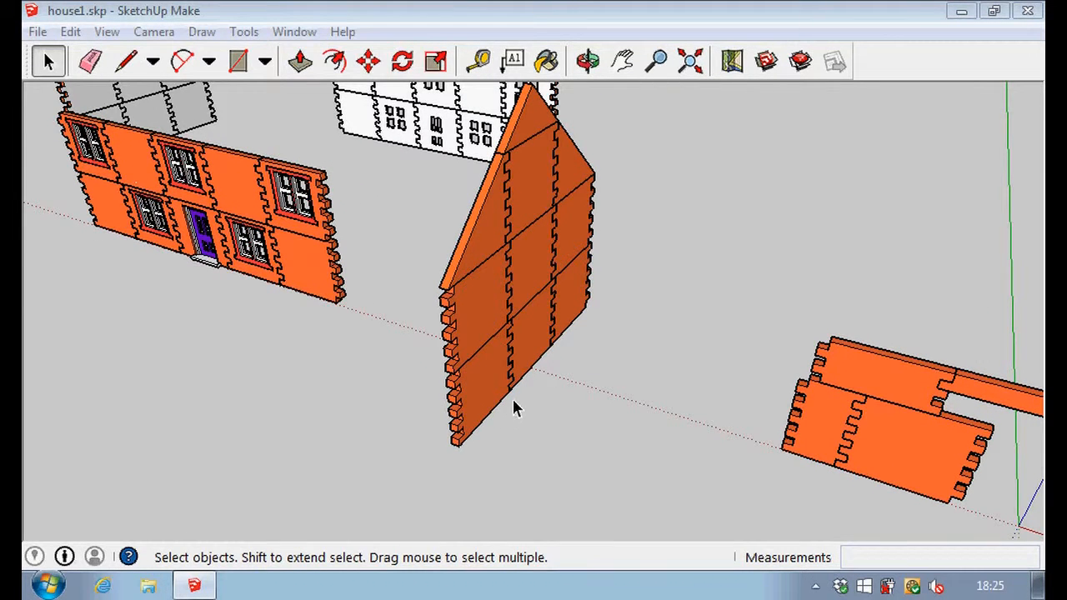
{"action": "left_click", "coordinate": [532, 264]}
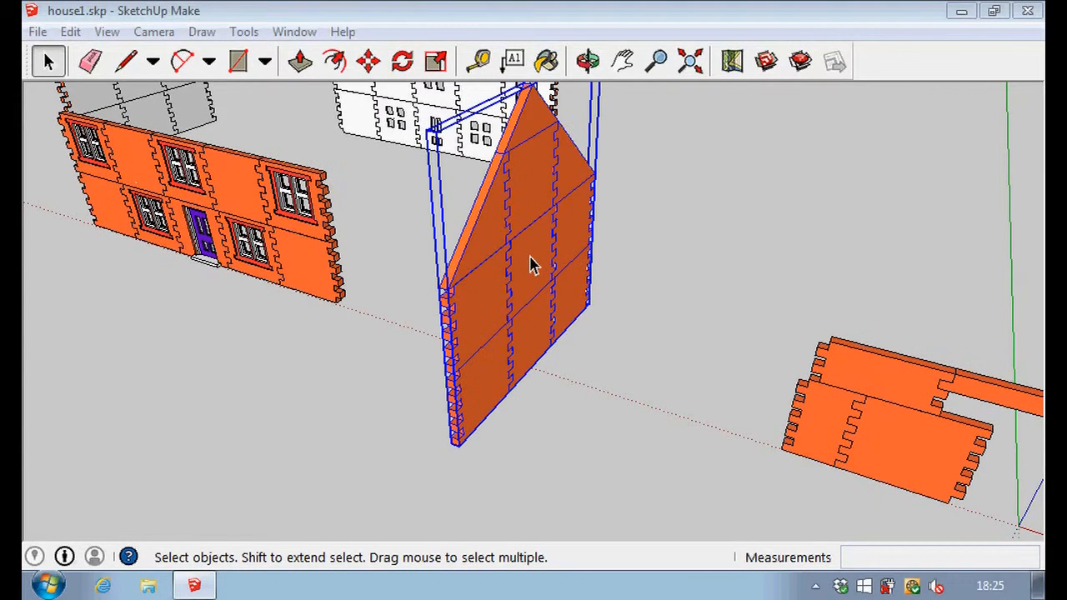
{"action": "right_click", "coordinate": [533, 264]}
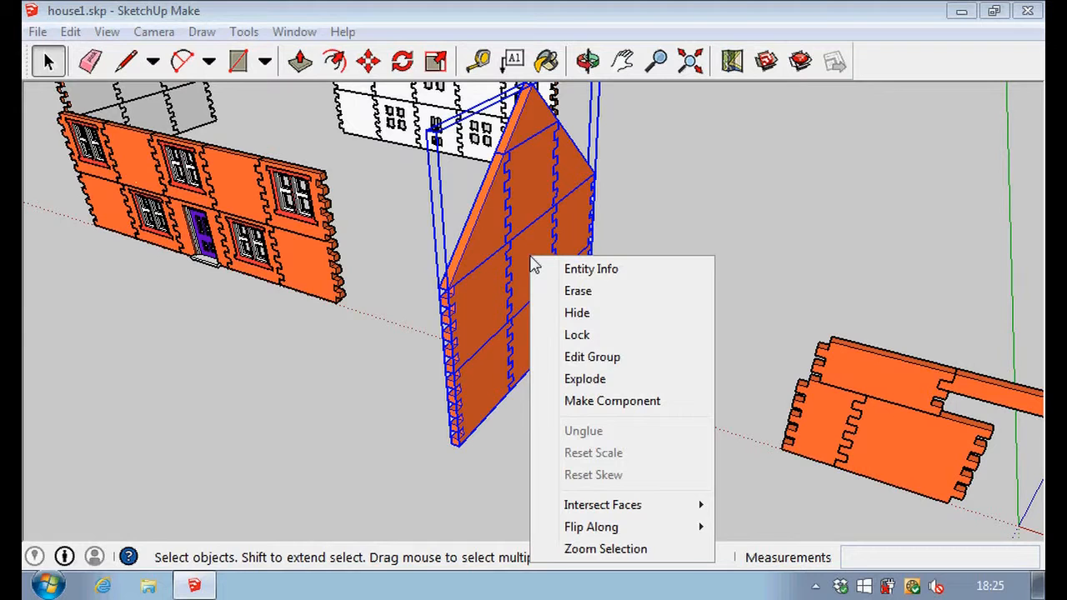
{"action": "left_click", "coordinate": [584, 379]}
{"action": "left_click", "coordinate": [582, 387]}
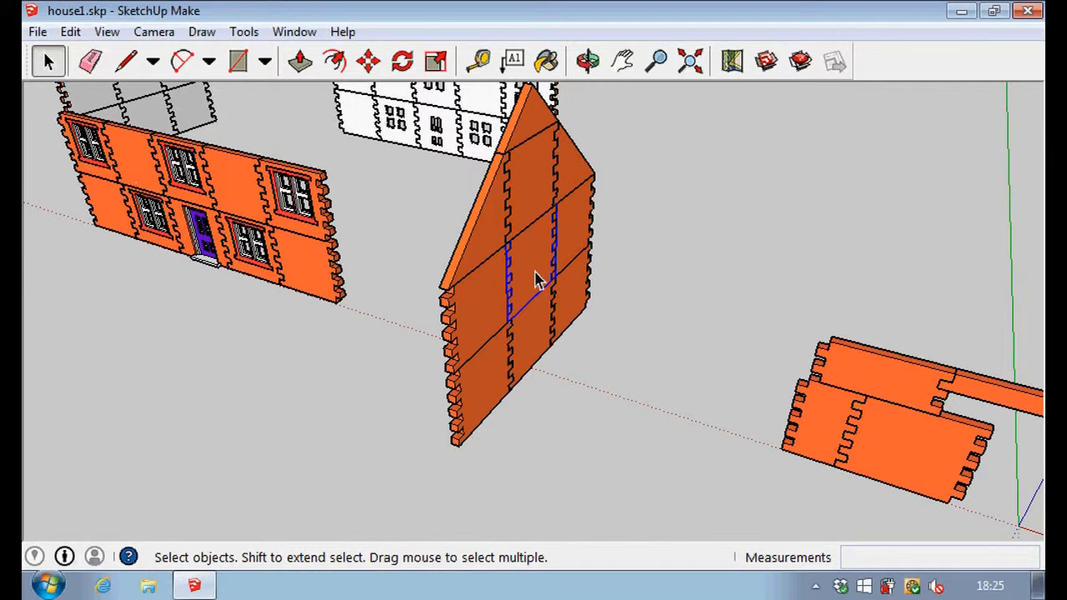
{"action": "key", "text": "Delete"}
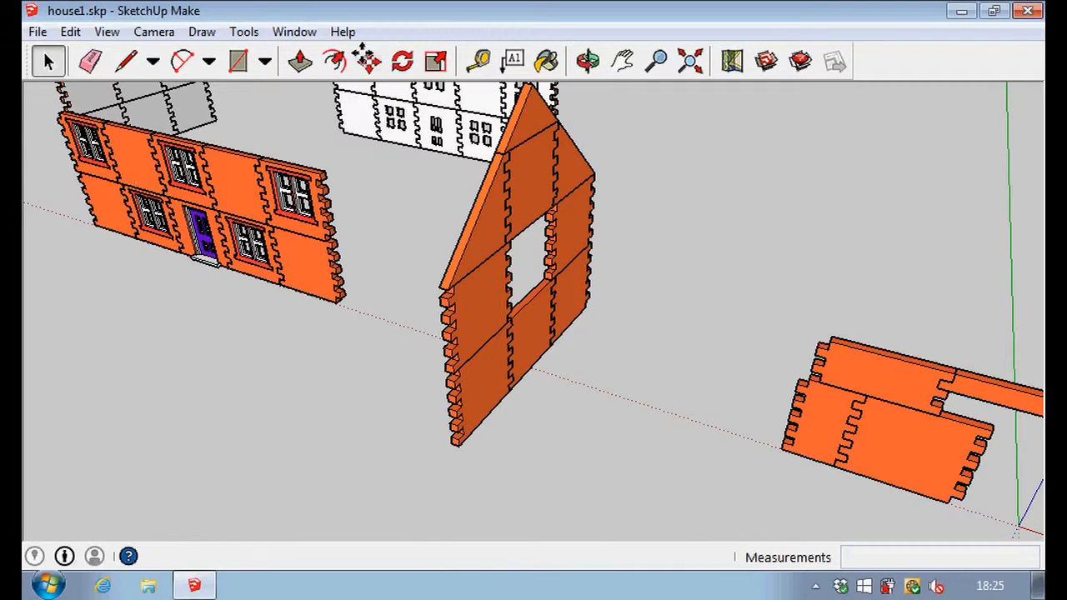
{"action": "left_click", "coordinate": [369, 60]}
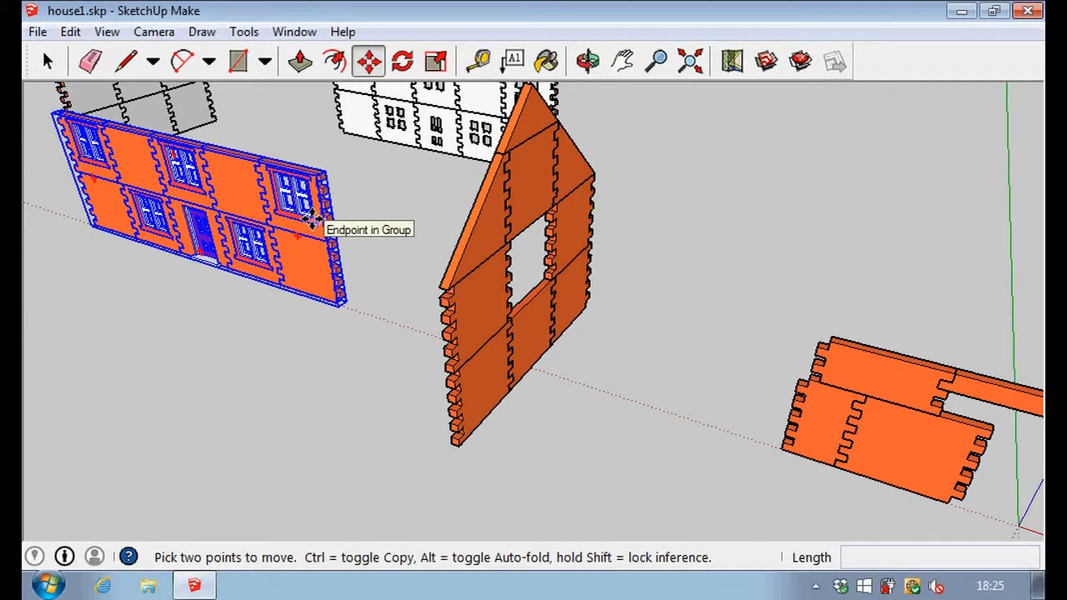
{"action": "key", "text": "space"}
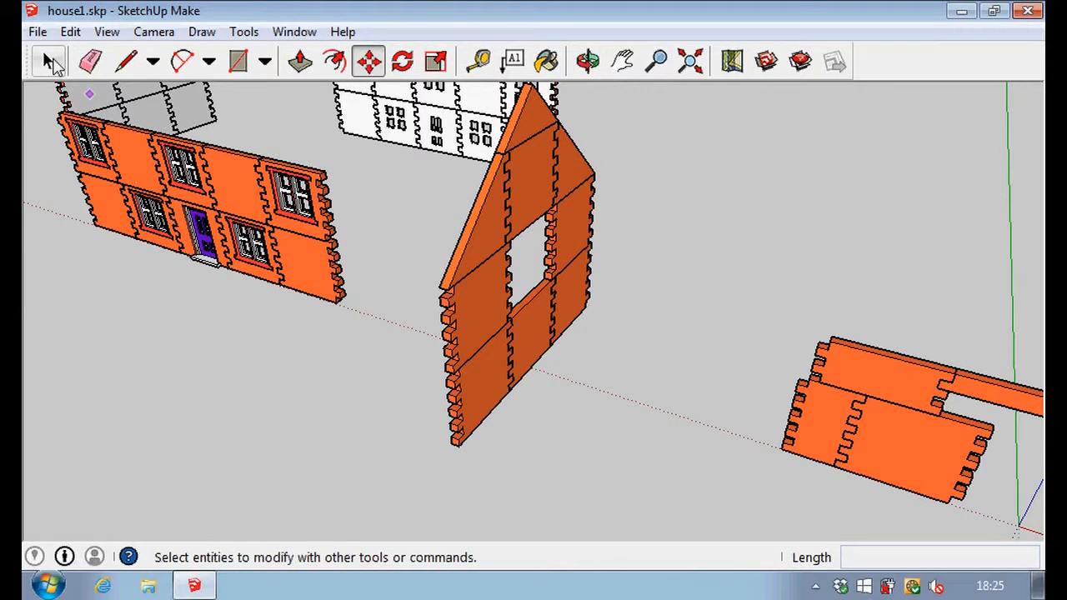
{"action": "right_click", "coordinate": [317, 237]}
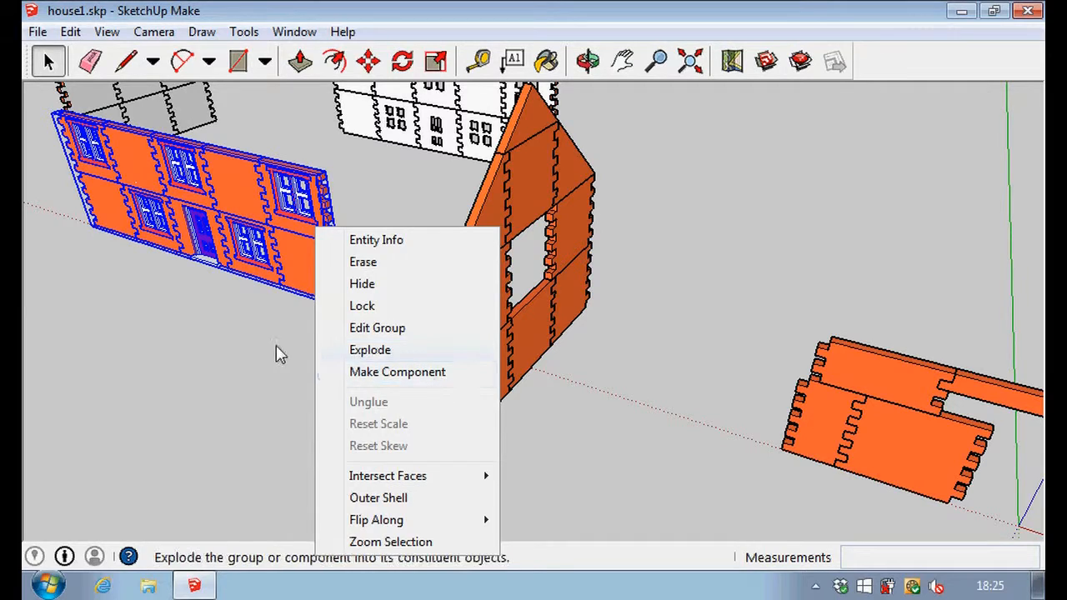
{"action": "left_click", "coordinate": [215, 346]}
Copy the loose panel with the red-framed window and paste the duplicate in front of the gabled end wall with the opening.
{"action": "middle_click_drag", "start_coordinate": [598, 488], "coordinate": [234, 163]}
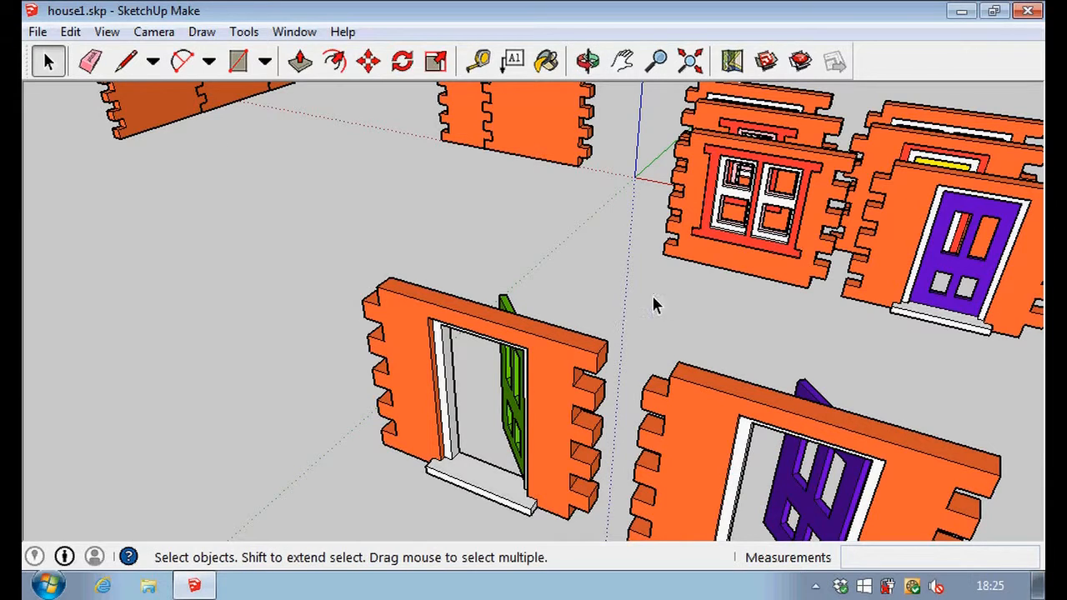
{"action": "left_click", "coordinate": [705, 265]}
{"action": "key", "text": "ctrl+v"}
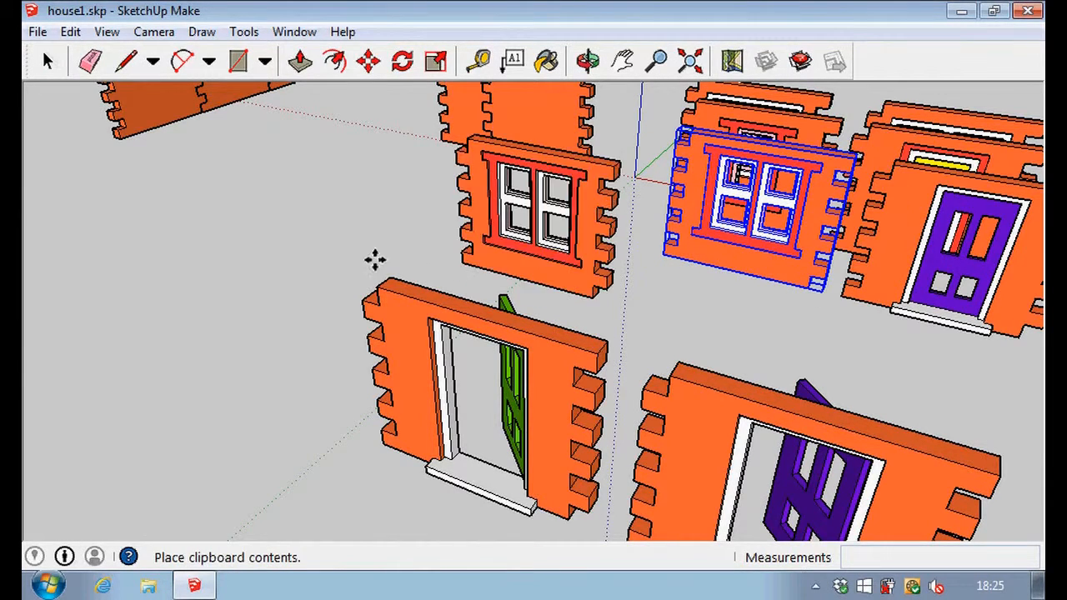
{"action": "left_click", "coordinate": [263, 213]}
{"action": "scroll", "coordinate": [262, 213], "scroll_direction": "down", "scroll_amount": 5}
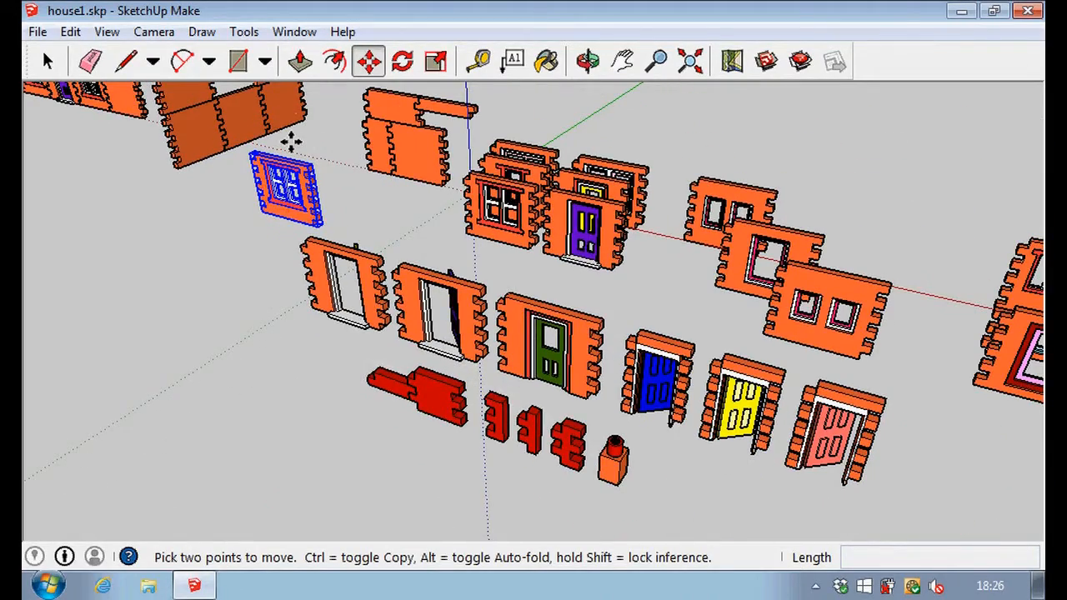
{"action": "scroll", "coordinate": [291, 140], "scroll_direction": "up", "scroll_amount": 5}
{"action": "scroll", "coordinate": [289, 146], "scroll_direction": "up", "scroll_amount": 6}
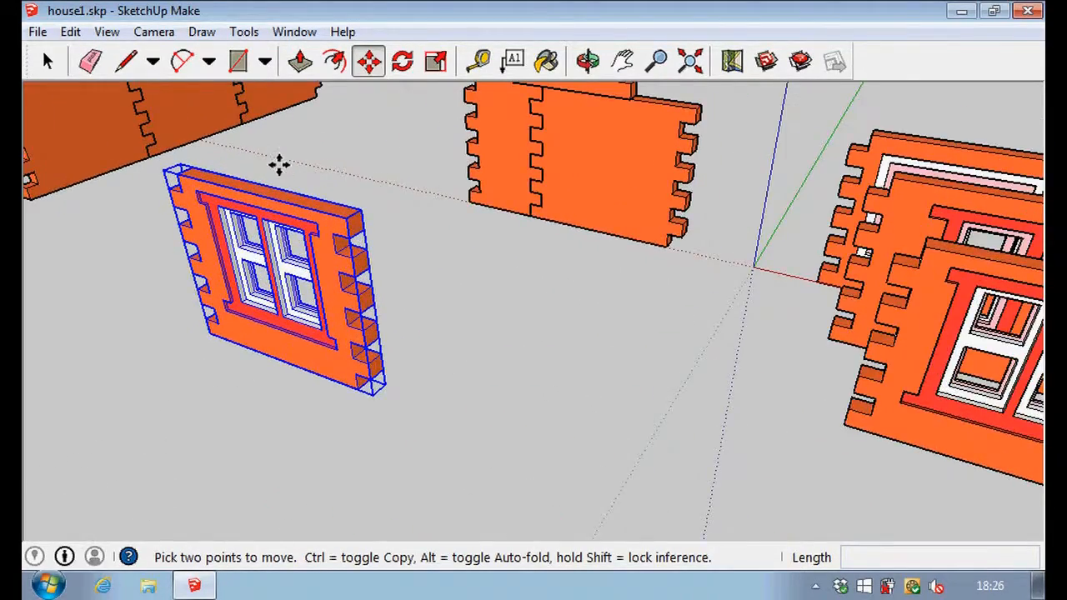
Rotate the duplicated red-framed window panel 90 degrees about the vertical axis, pivoting near the middle of its top edge.
{"action": "middle_click_drag", "start_coordinate": [274, 177], "coordinate": [423, 208]}
{"action": "left_click", "coordinate": [402, 62]}
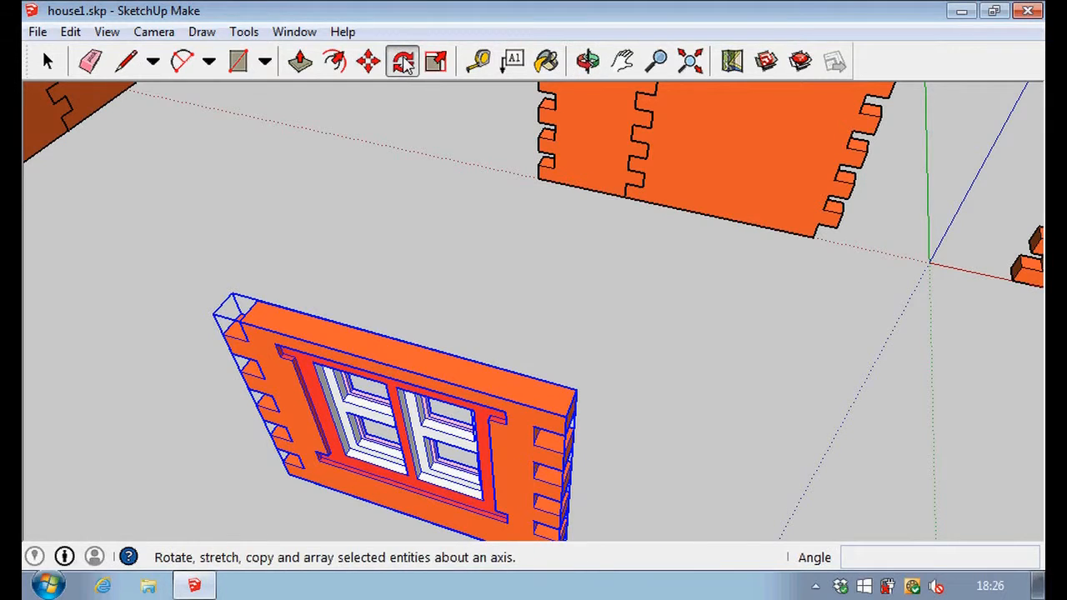
{"action": "left_click", "coordinate": [407, 342]}
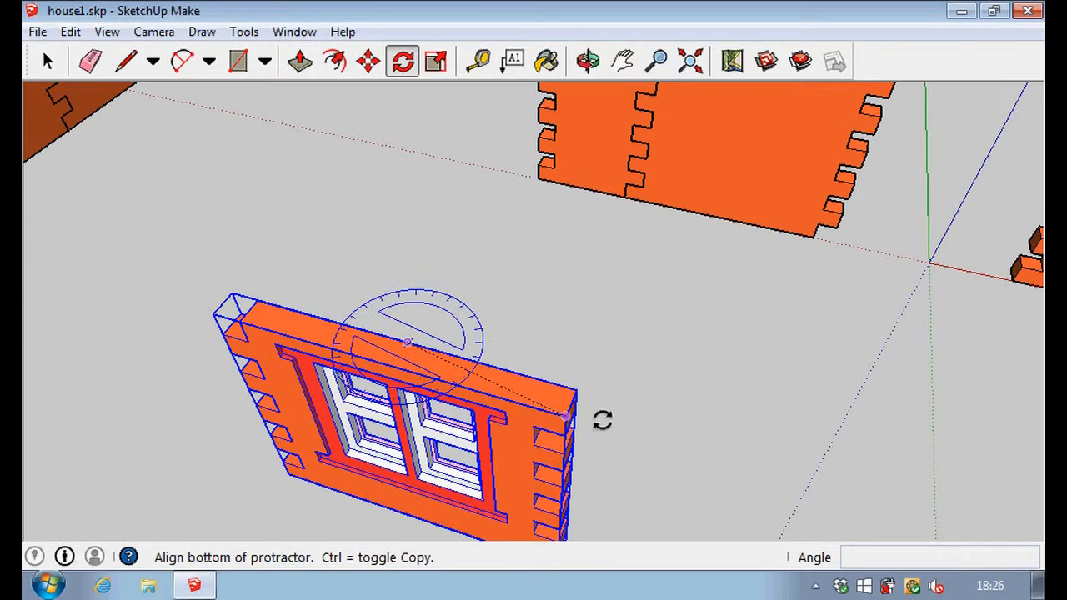
{"action": "left_click", "coordinate": [682, 446]}
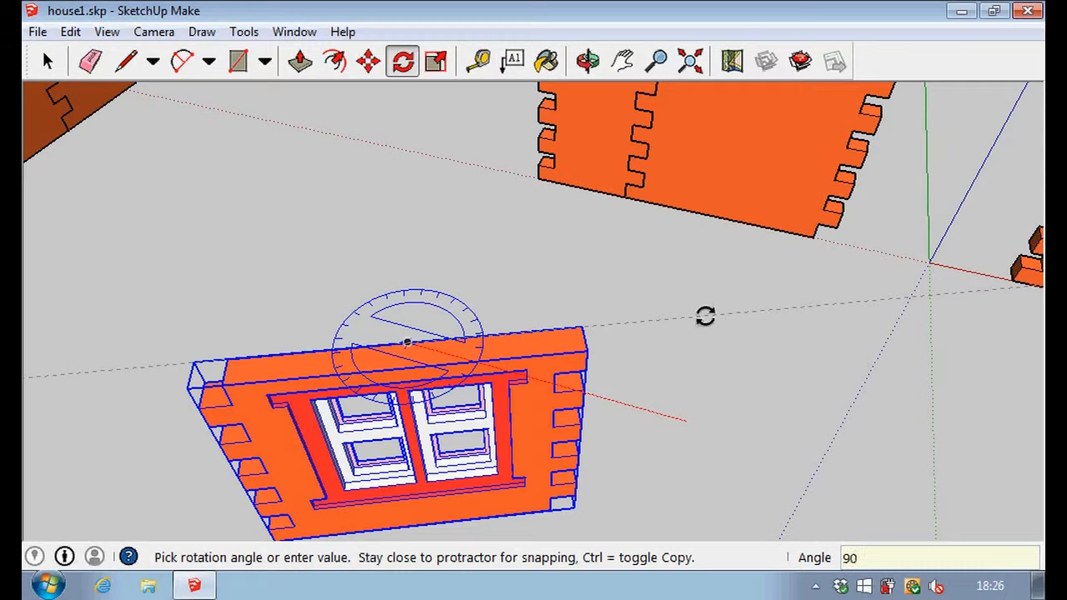
{"action": "key", "text": "Return"}
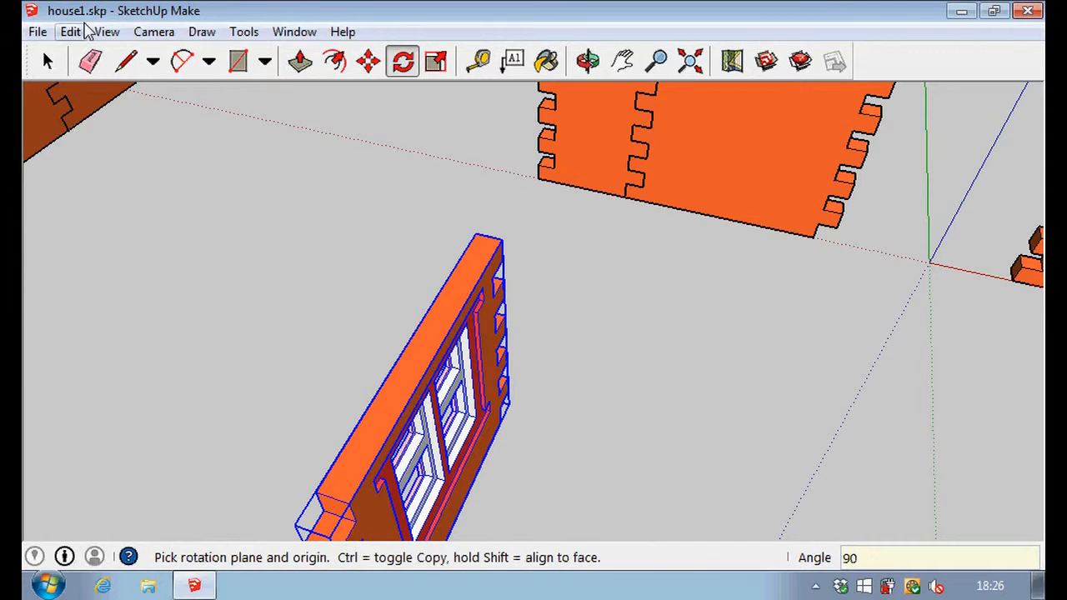
{"action": "left_click", "coordinate": [47, 61]}
Move the rotated window panel by its upper corner so it fits the upper-storey opening of the gabled end wall.
{"action": "middle_click_drag", "start_coordinate": [185, 153], "coordinate": [255, 180]}
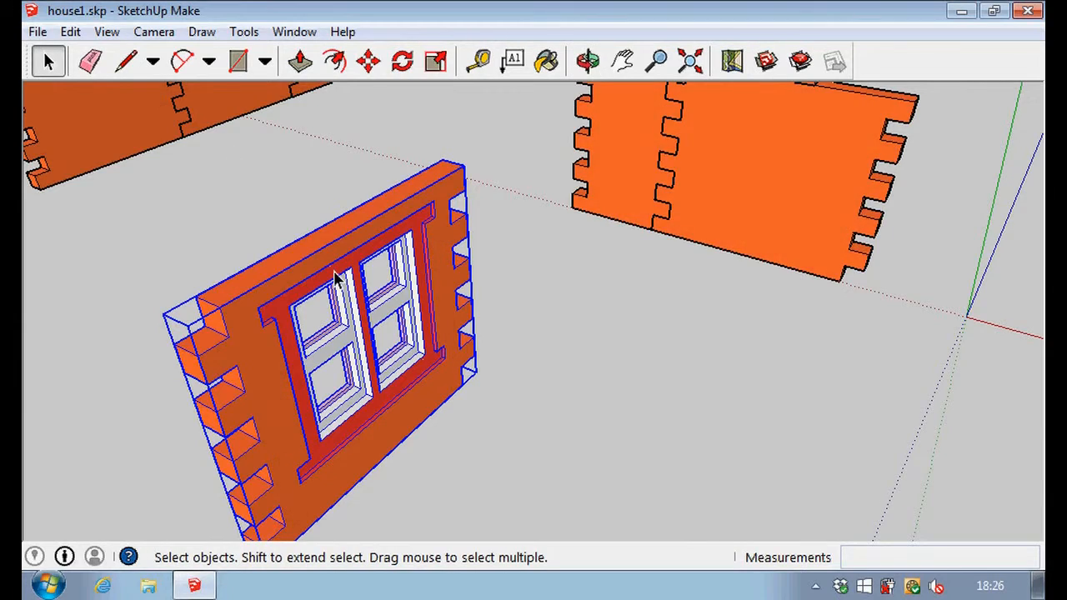
{"action": "scroll", "coordinate": [336, 278], "scroll_direction": "down", "scroll_amount": 5}
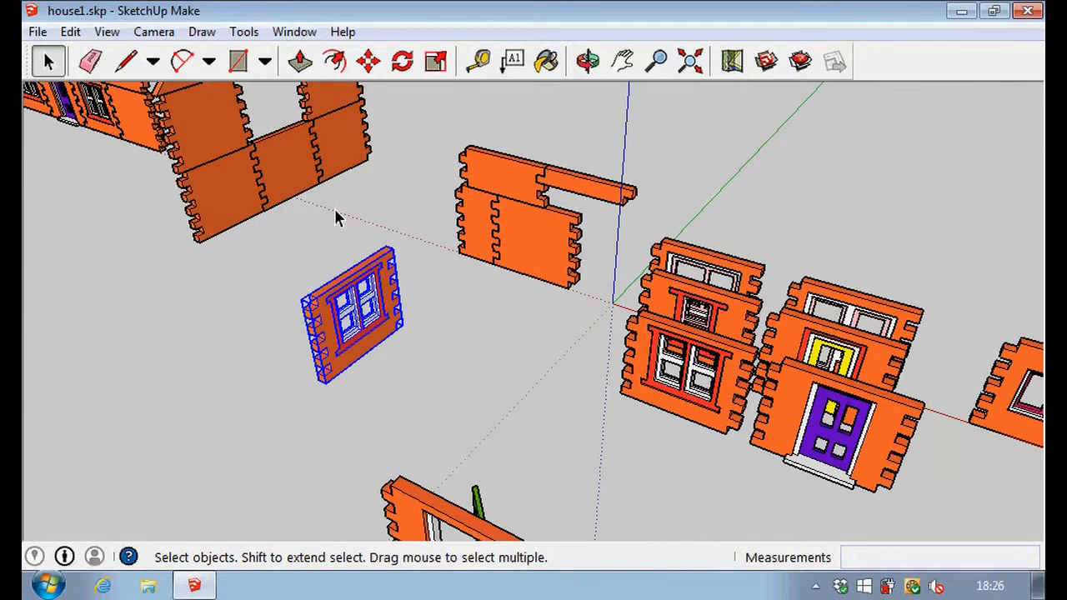
{"action": "middle_click_drag", "start_coordinate": [241, 261], "coordinate": [275, 419]}
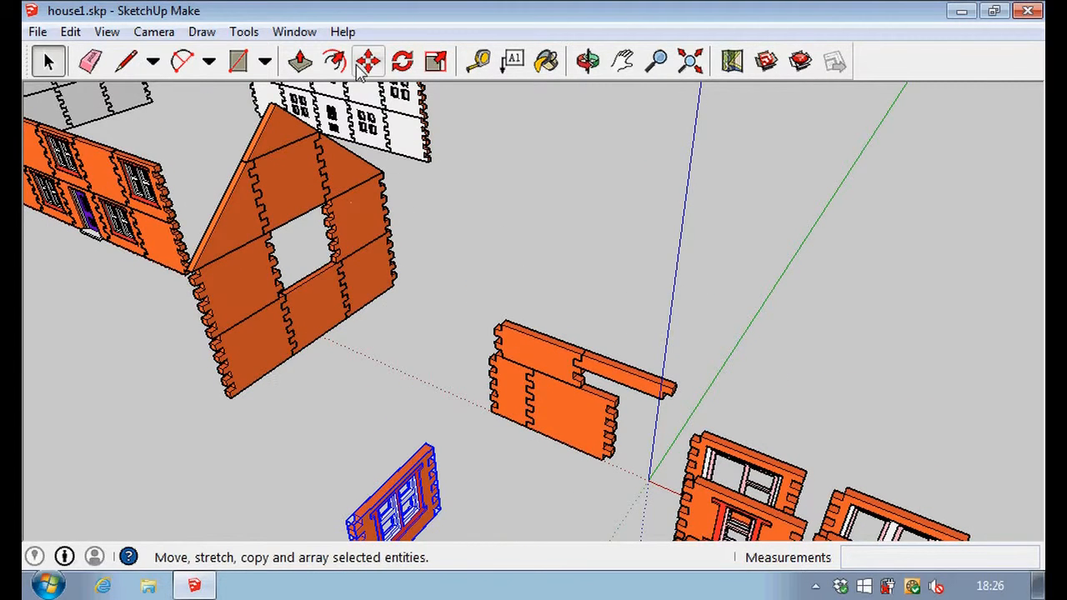
{"action": "left_click", "coordinate": [501, 201]}
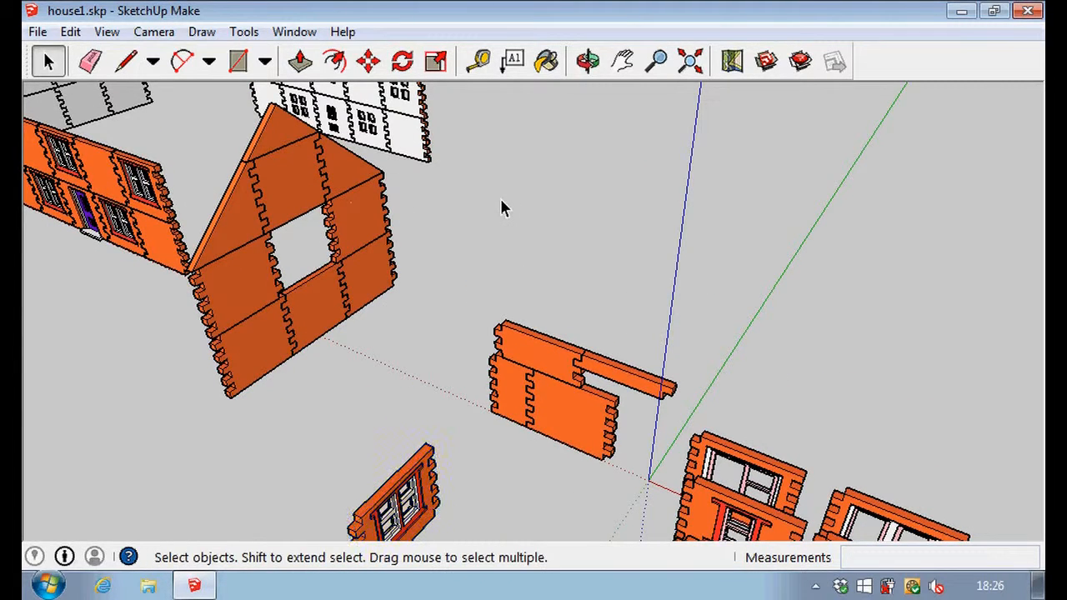
{"action": "left_click", "coordinate": [371, 61]}
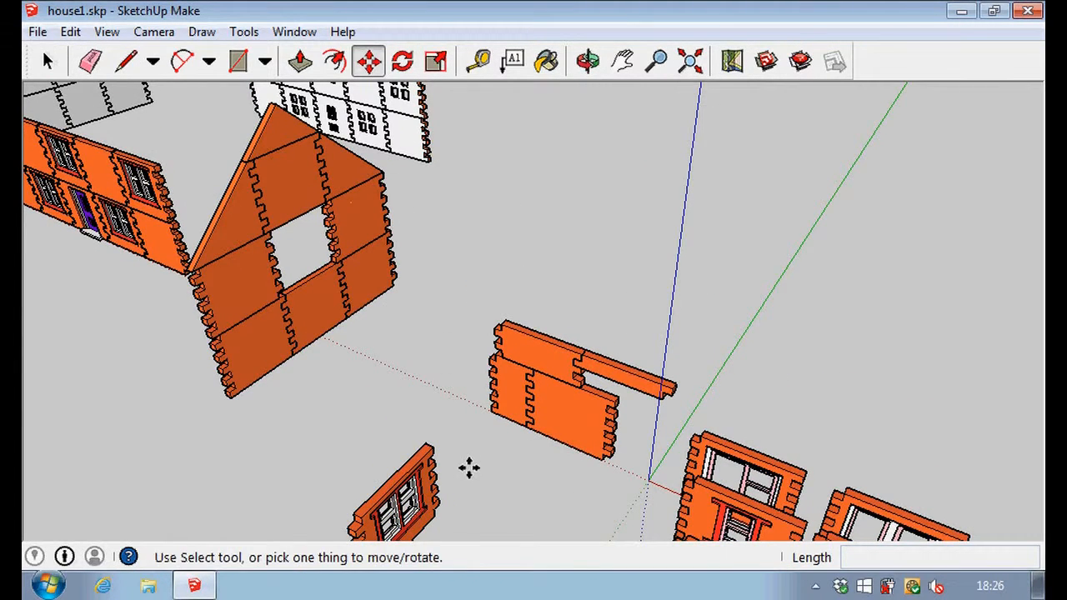
{"action": "left_click", "coordinate": [431, 448]}
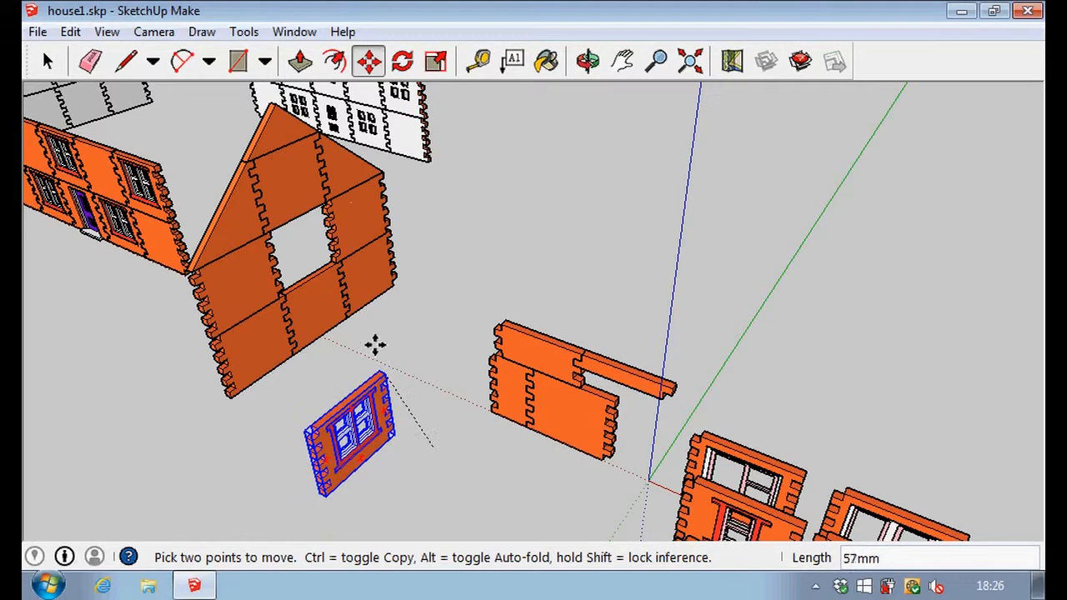
{"action": "scroll", "coordinate": [338, 250], "scroll_direction": "up", "scroll_amount": 3}
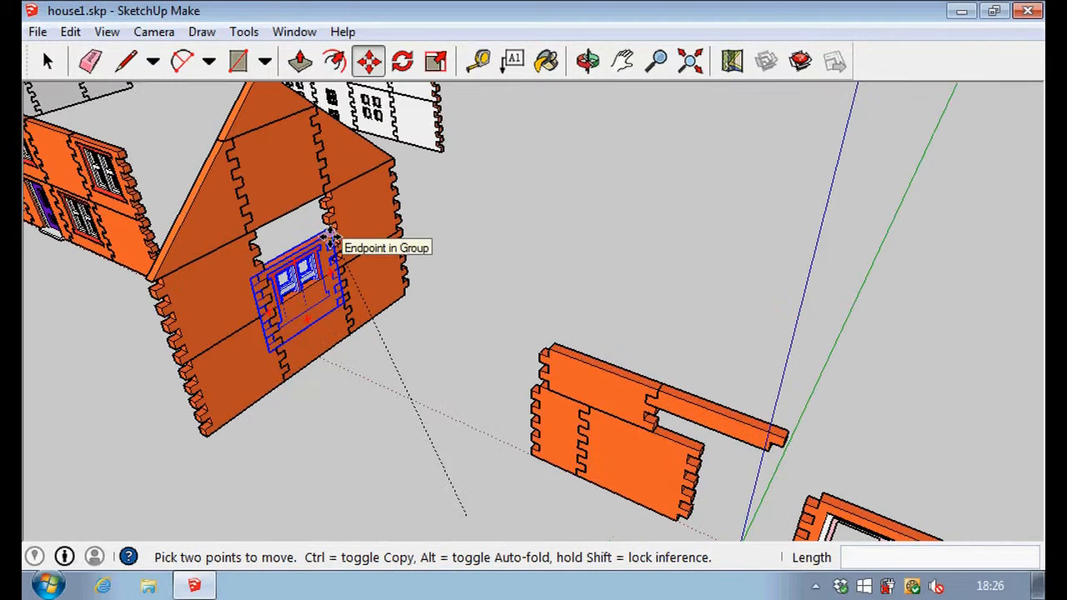
{"action": "scroll", "coordinate": [330, 229], "scroll_direction": "up", "scroll_amount": 4}
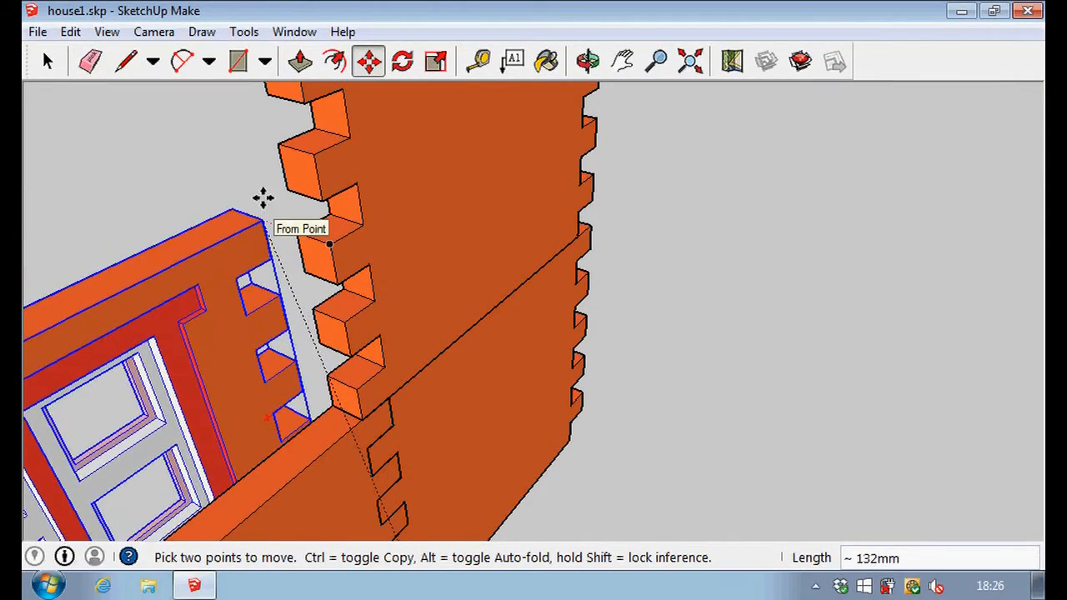
{"action": "scroll", "coordinate": [268, 173], "scroll_direction": "down", "scroll_amount": 3}
{"action": "scroll", "coordinate": [269, 174], "scroll_direction": "up", "scroll_amount": 2}
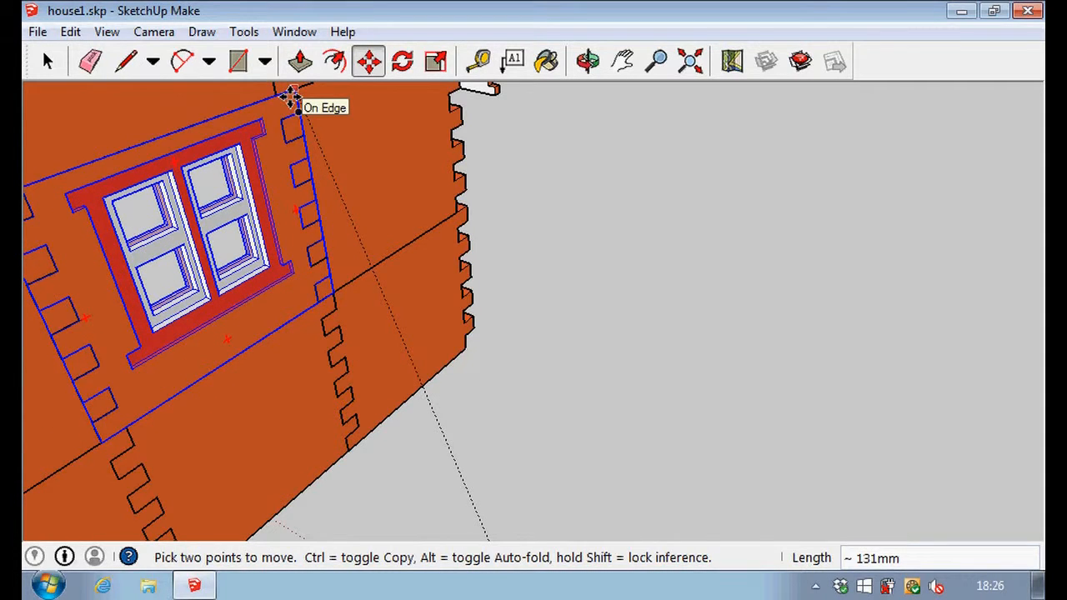
{"action": "left_click", "coordinate": [283, 93]}
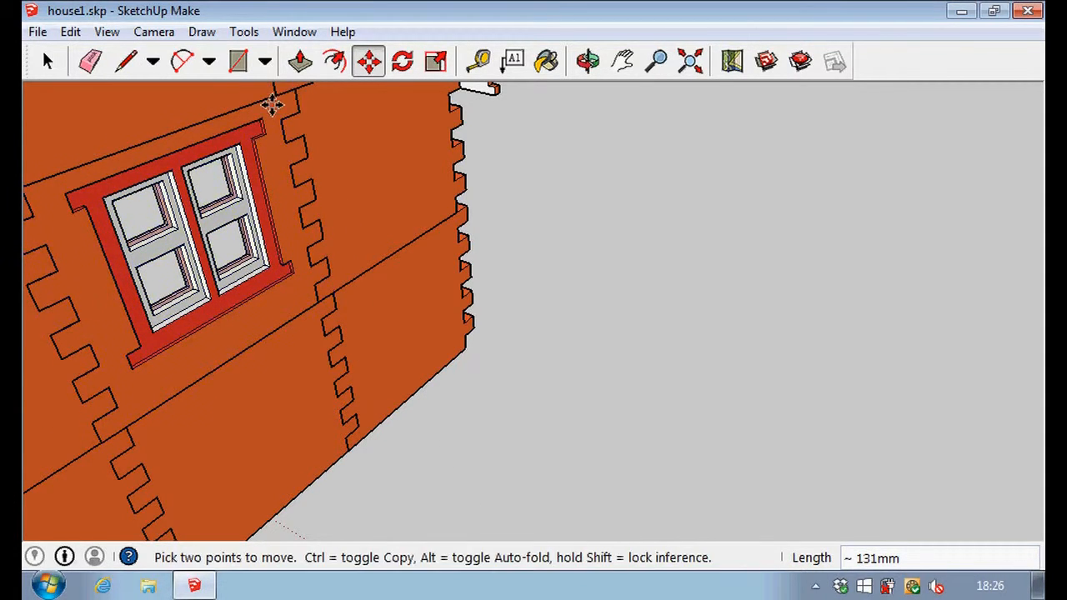
{"action": "left_click", "coordinate": [48, 63]}
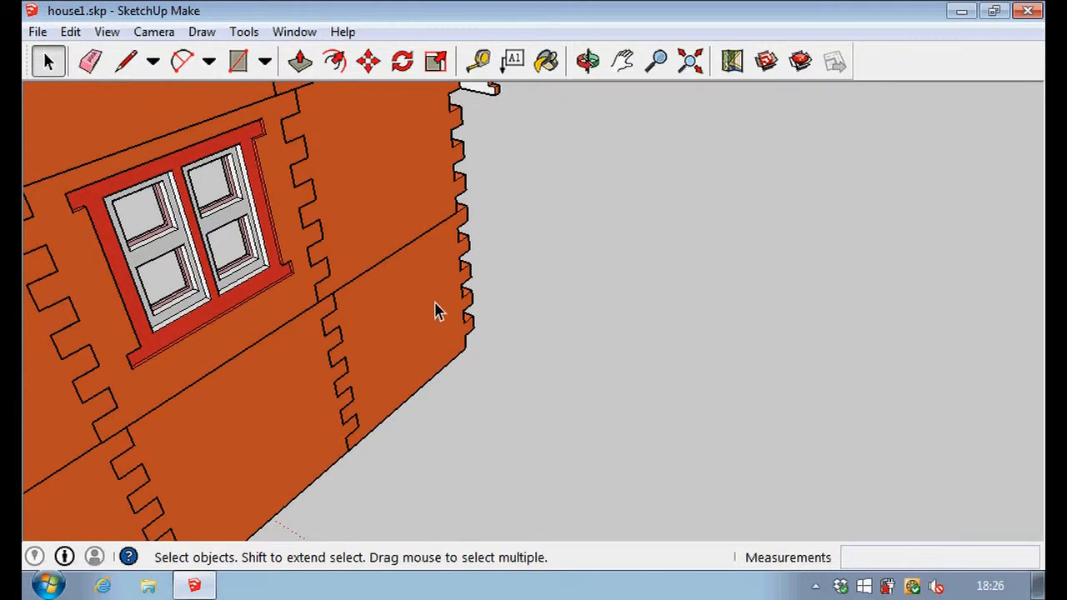
Explode the long wall with the purple door into its separate panels.
{"action": "scroll", "coordinate": [448, 313], "scroll_direction": "down", "scroll_amount": 2}
{"action": "scroll", "coordinate": [449, 312], "scroll_direction": "down", "scroll_amount": 3}
{"action": "middle_click_drag", "start_coordinate": [703, 258], "coordinate": [264, 299]}
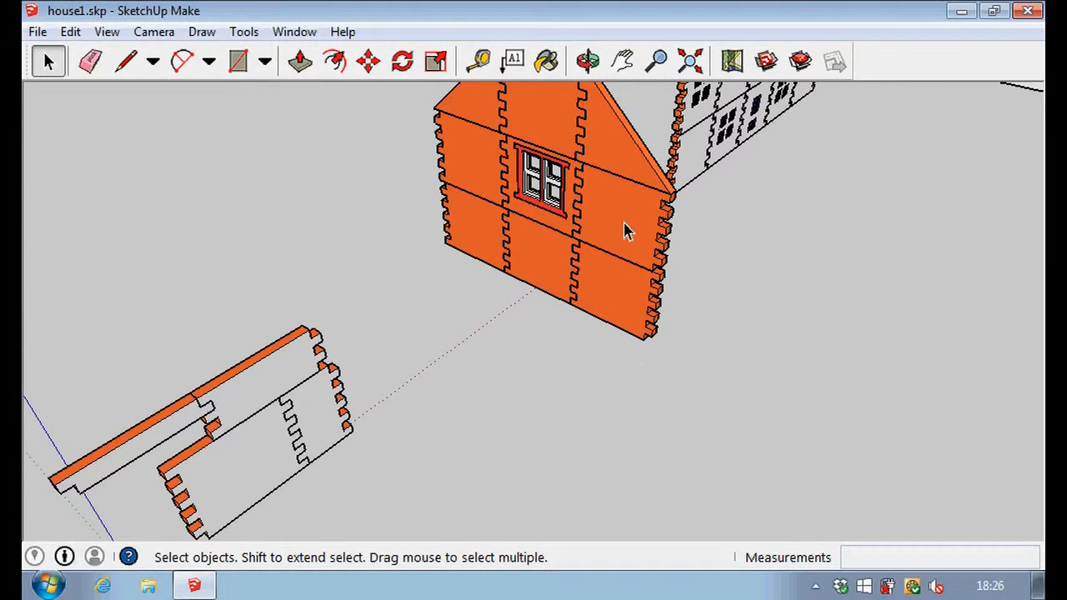
{"action": "scroll", "coordinate": [627, 230], "scroll_direction": "down", "scroll_amount": 5}
{"action": "middle_click_drag", "start_coordinate": [960, 202], "coordinate": [314, 269]}
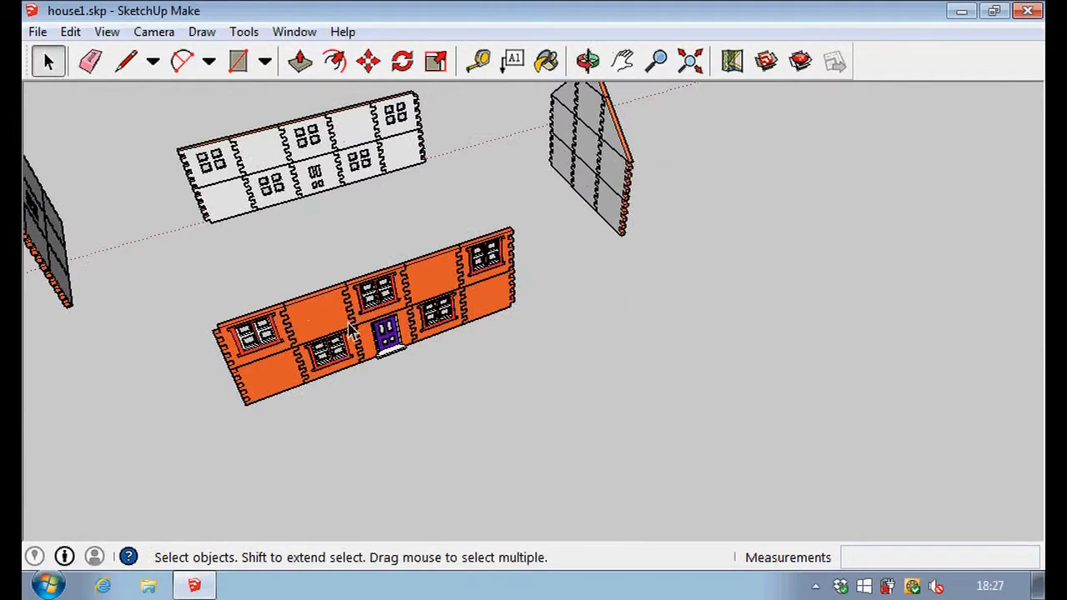
{"action": "scroll", "coordinate": [363, 340], "scroll_direction": "up", "scroll_amount": 2}
{"action": "scroll", "coordinate": [392, 346], "scroll_direction": "up", "scroll_amount": 3}
{"action": "middle_click_drag", "start_coordinate": [398, 428], "coordinate": [350, 284]}
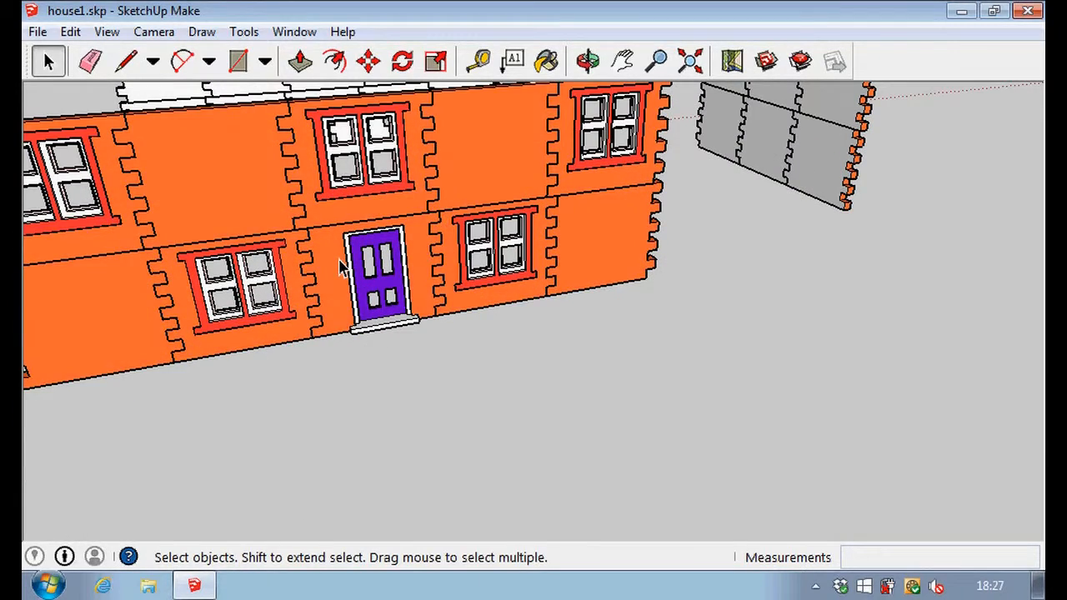
{"action": "left_click", "coordinate": [340, 265]}
{"action": "right_click", "coordinate": [341, 267]}
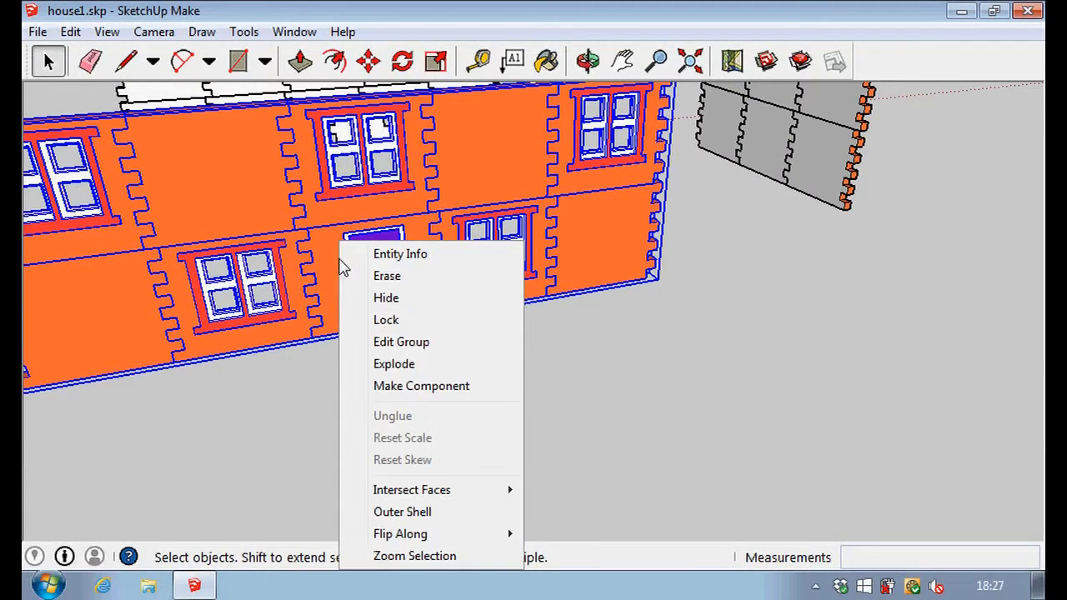
{"action": "left_click", "coordinate": [393, 366]}
{"action": "left_click", "coordinate": [394, 368]}
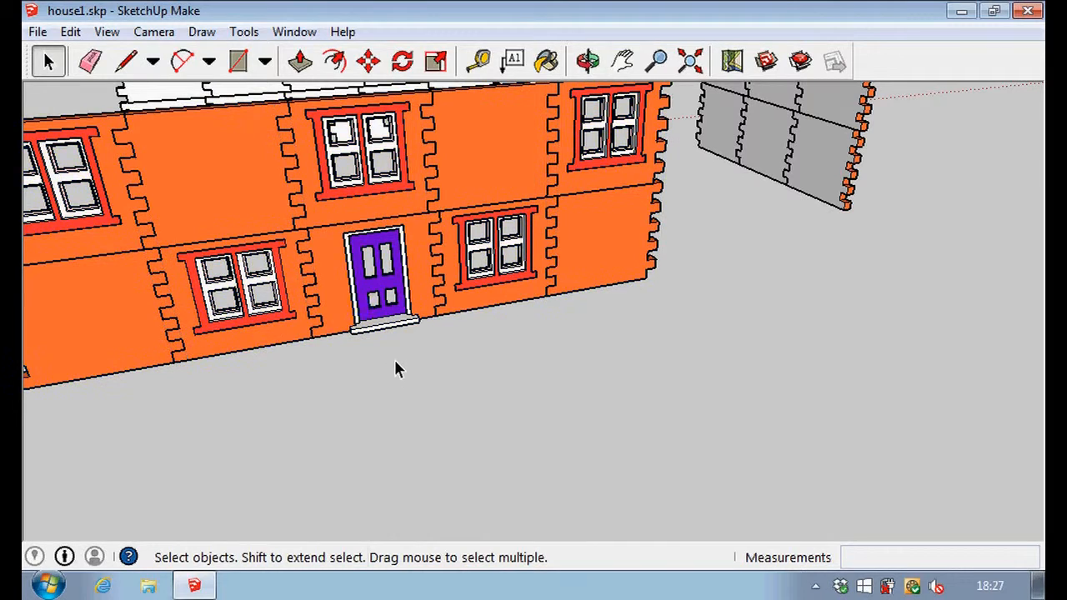
Try deleting the purple door panel and moving the plain upper-storey panel, and undo both changes.
{"action": "left_click", "coordinate": [340, 279]}
{"action": "key", "text": "Delete"}
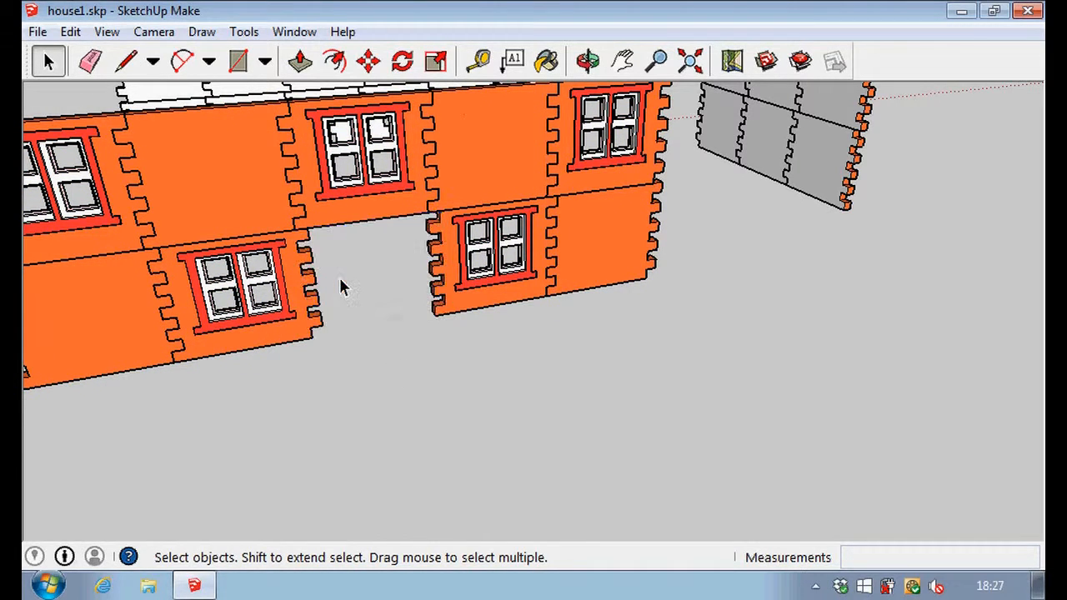
{"action": "left_click", "coordinate": [367, 61]}
{"action": "left_click", "coordinate": [195, 157]}
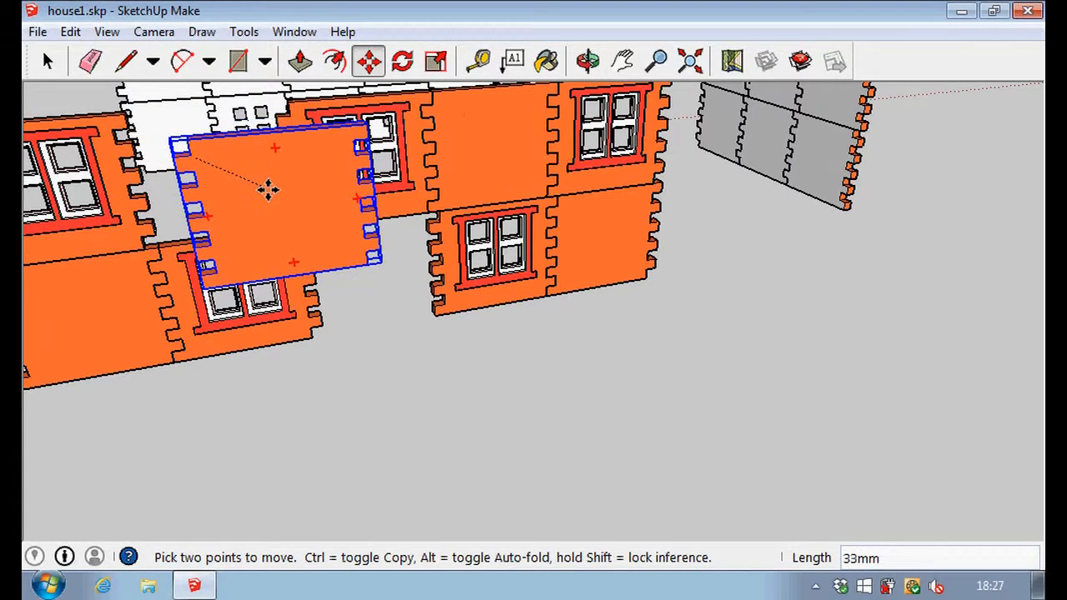
{"action": "key", "text": "ctrl+z"}
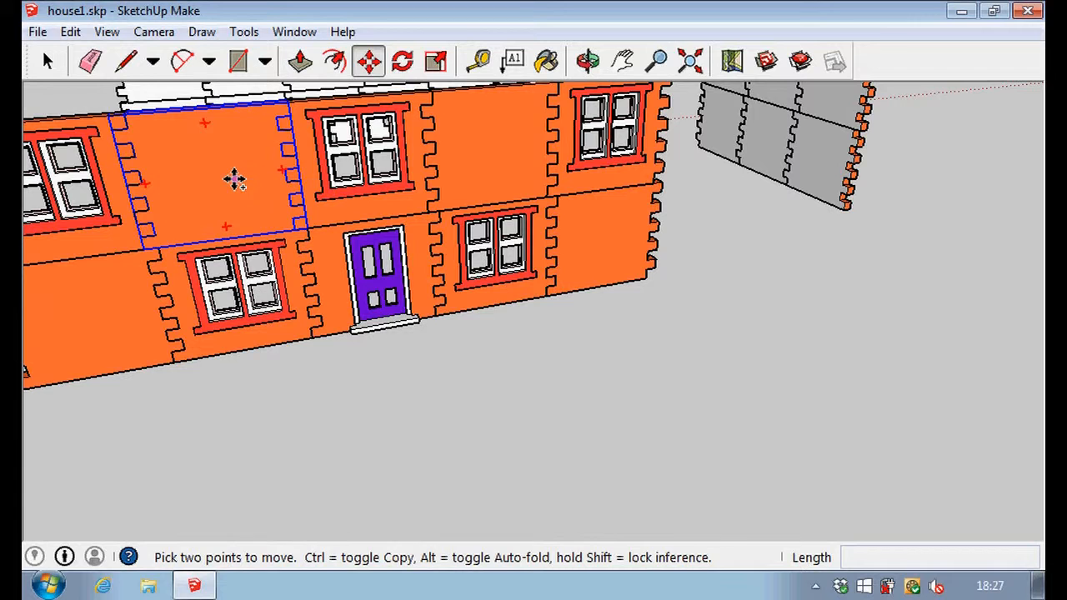
Copy the plain upper-storey panel diagonally above the door and place the duplicate about 111 mm away, in front of the wall.
{"action": "left_click", "coordinate": [234, 181]}
{"action": "key", "text": "ctrl"}
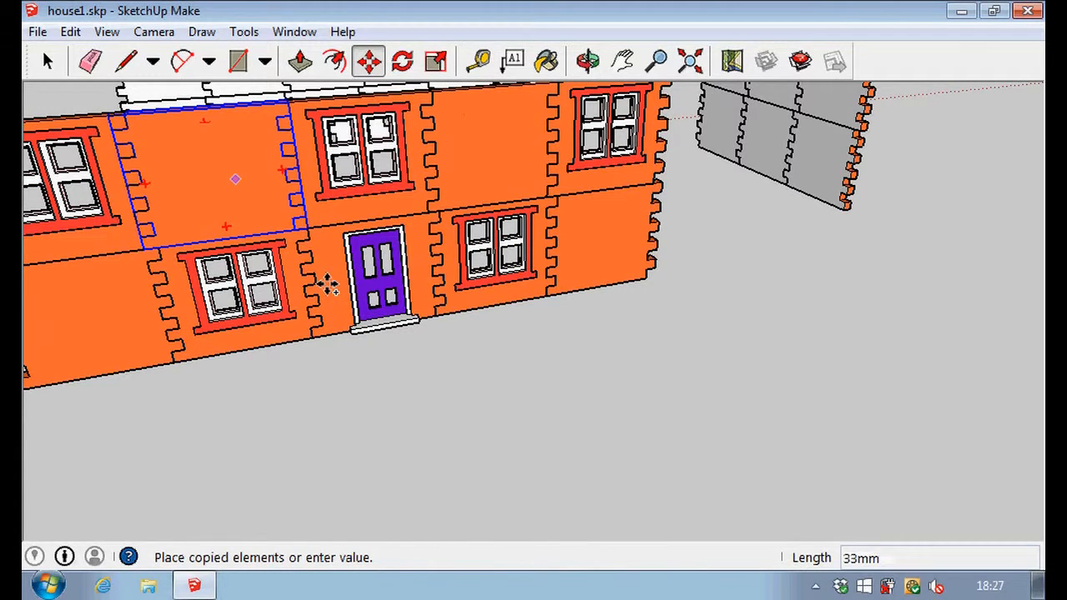
{"action": "left_click", "coordinate": [570, 379]}
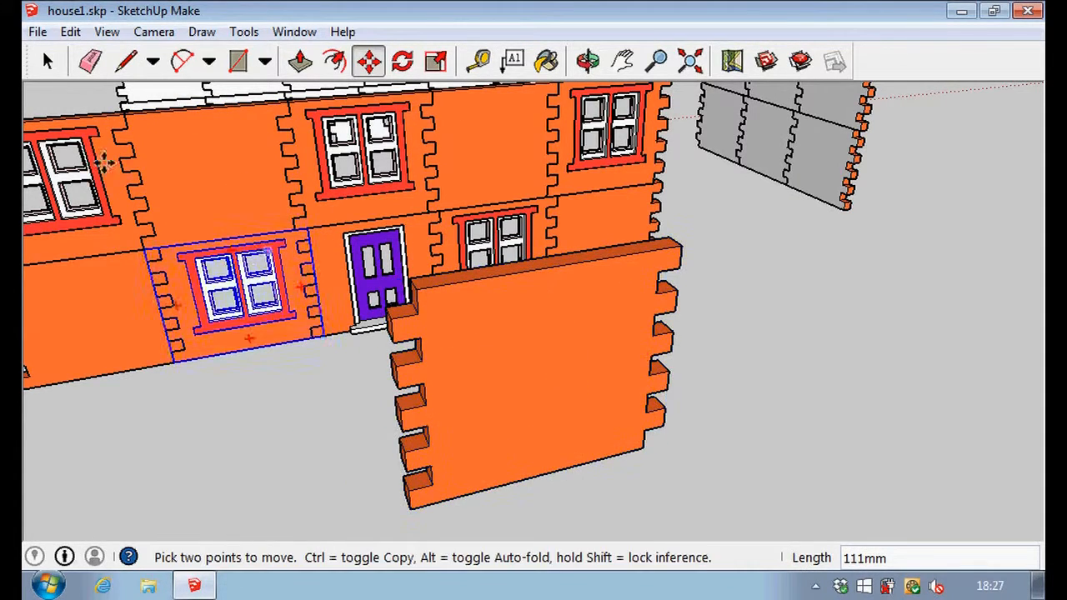
Delete the panel with the purple door from the long wall's ground floor.
{"action": "left_click", "coordinate": [48, 62]}
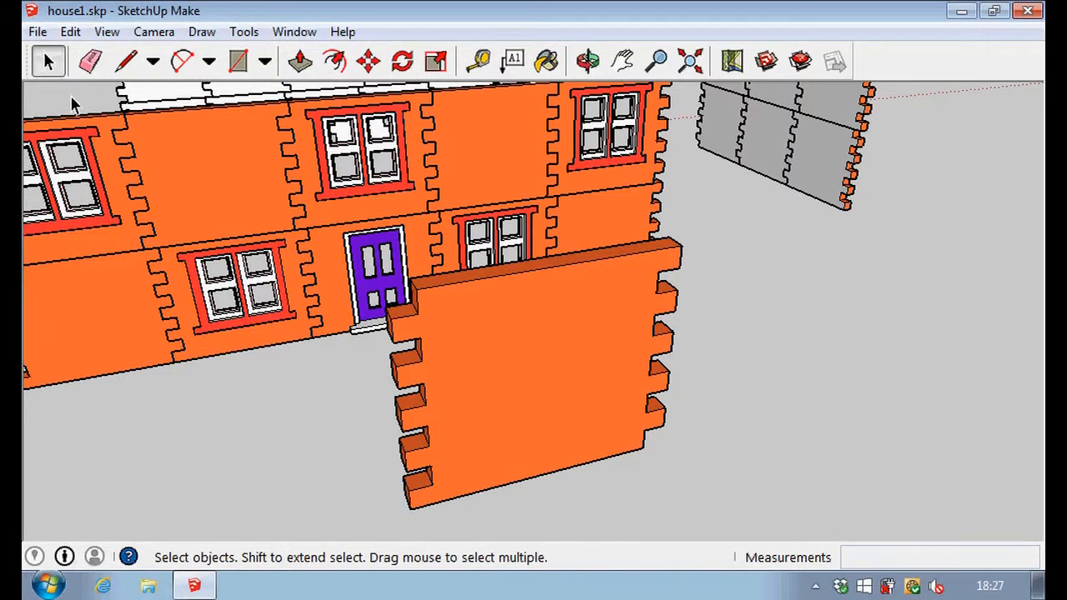
{"action": "left_click", "coordinate": [354, 259]}
{"action": "key", "text": "Delete"}
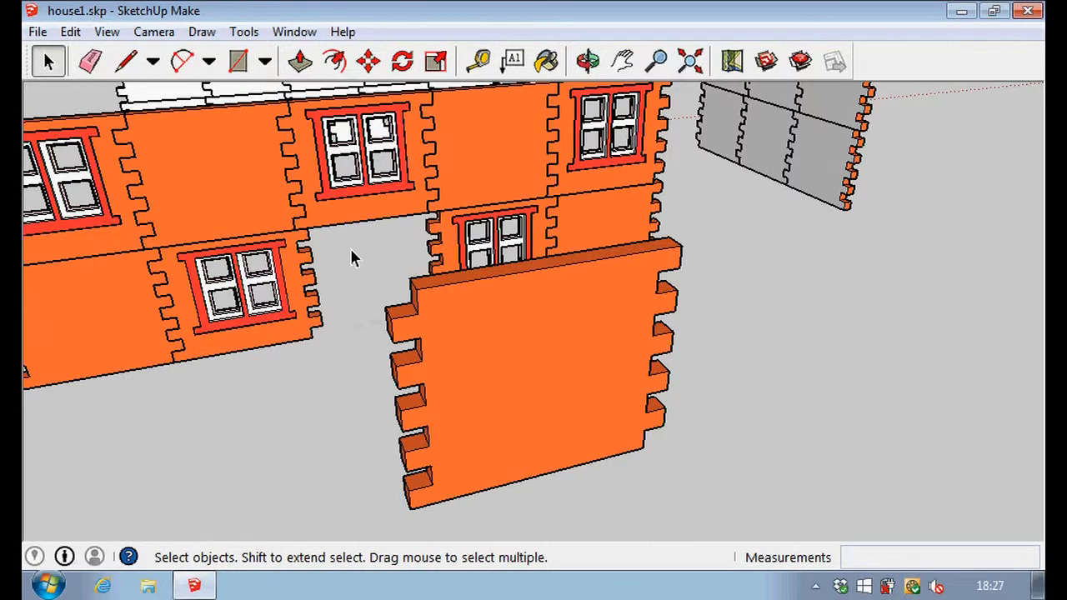
Move the plain duplicate panel by a corner of its interlocking teeth so it fills the ground-floor opening where the door was.
{"action": "left_click", "coordinate": [369, 62]}
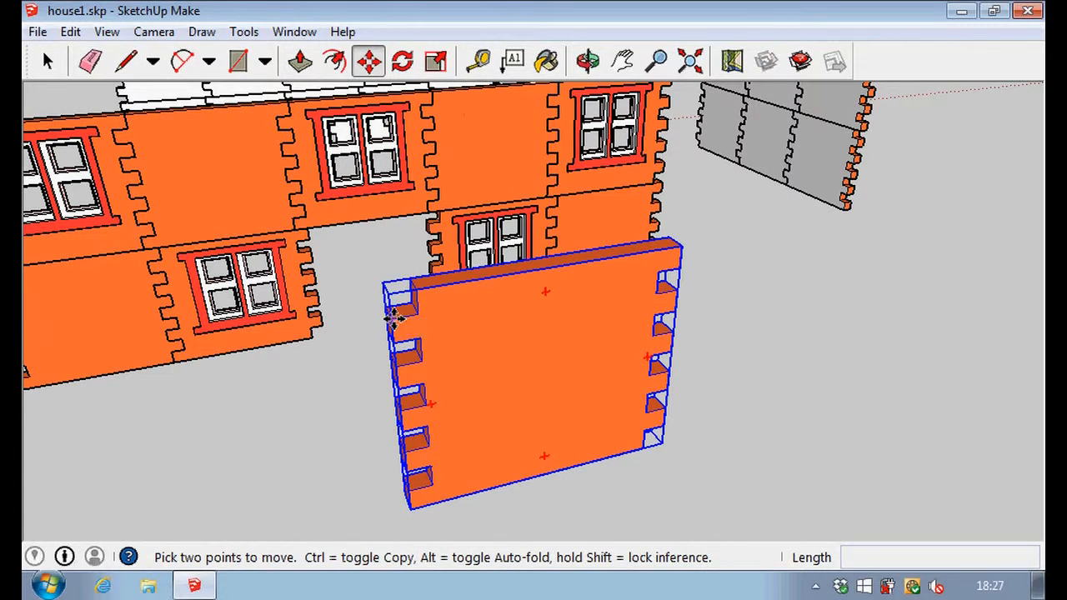
{"action": "left_click", "coordinate": [394, 319]}
{"action": "scroll", "coordinate": [346, 266], "scroll_direction": "up", "scroll_amount": 5}
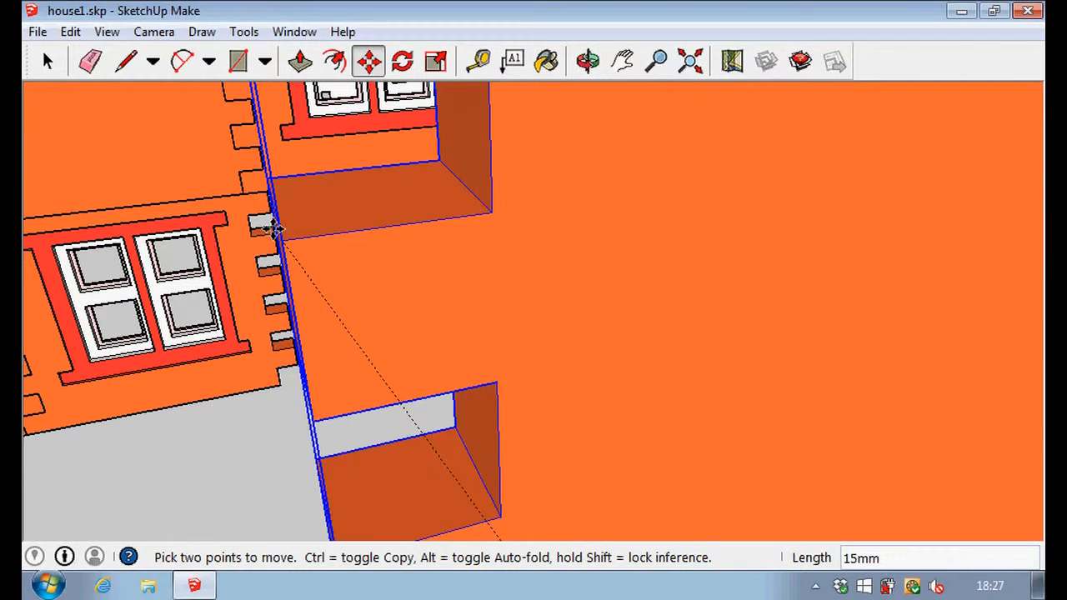
{"action": "middle_click_drag", "start_coordinate": [257, 222], "coordinate": [442, 219]}
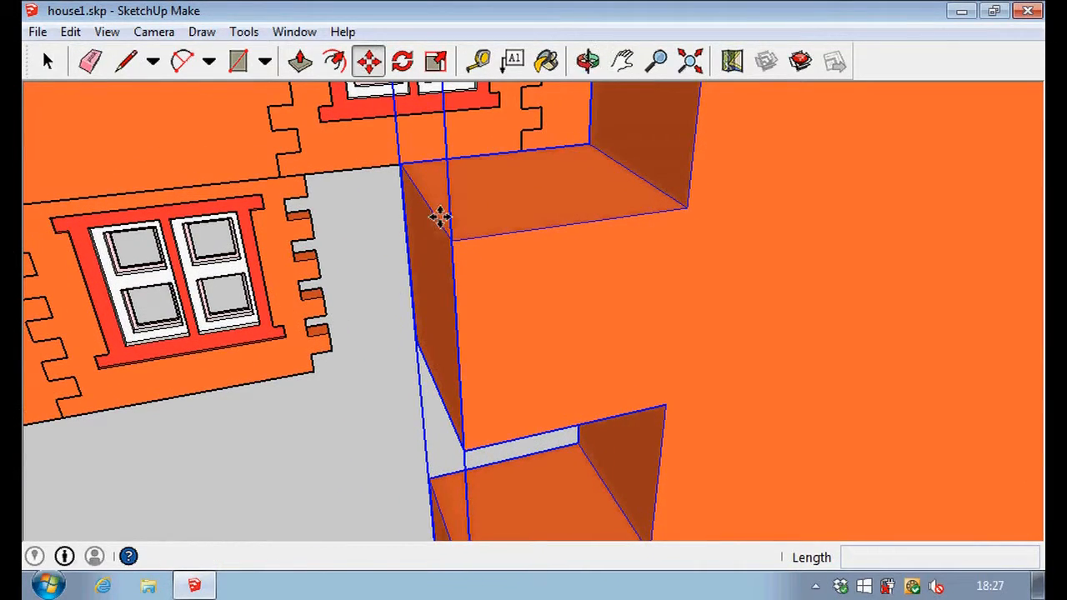
{"action": "left_click", "coordinate": [448, 241]}
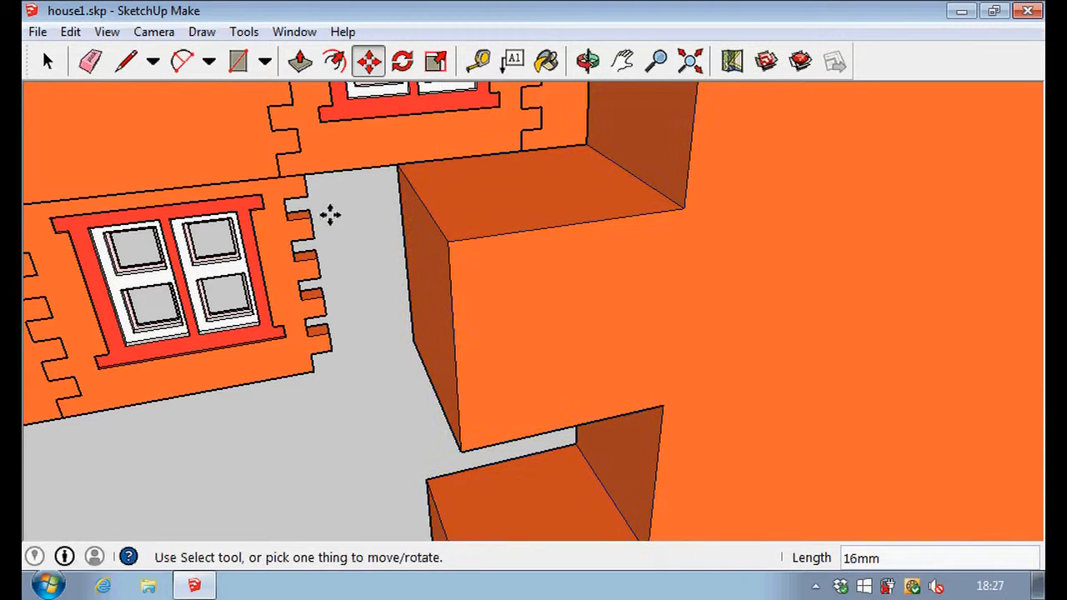
{"action": "left_click", "coordinate": [448, 243]}
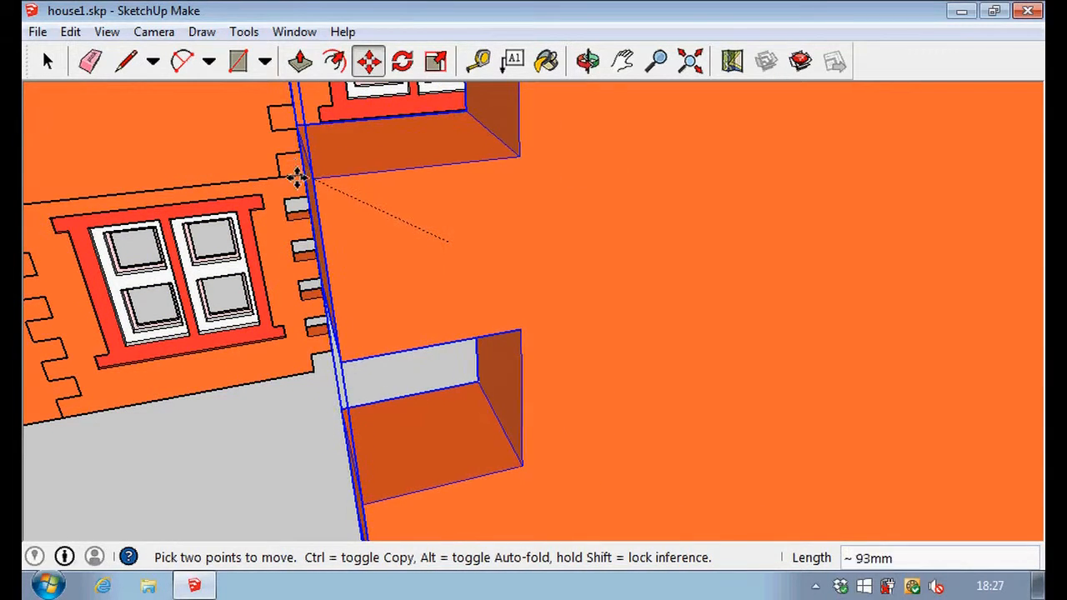
{"action": "scroll", "coordinate": [295, 203], "scroll_direction": "down", "scroll_amount": 3}
{"action": "scroll", "coordinate": [293, 205], "scroll_direction": "up", "scroll_amount": 3}
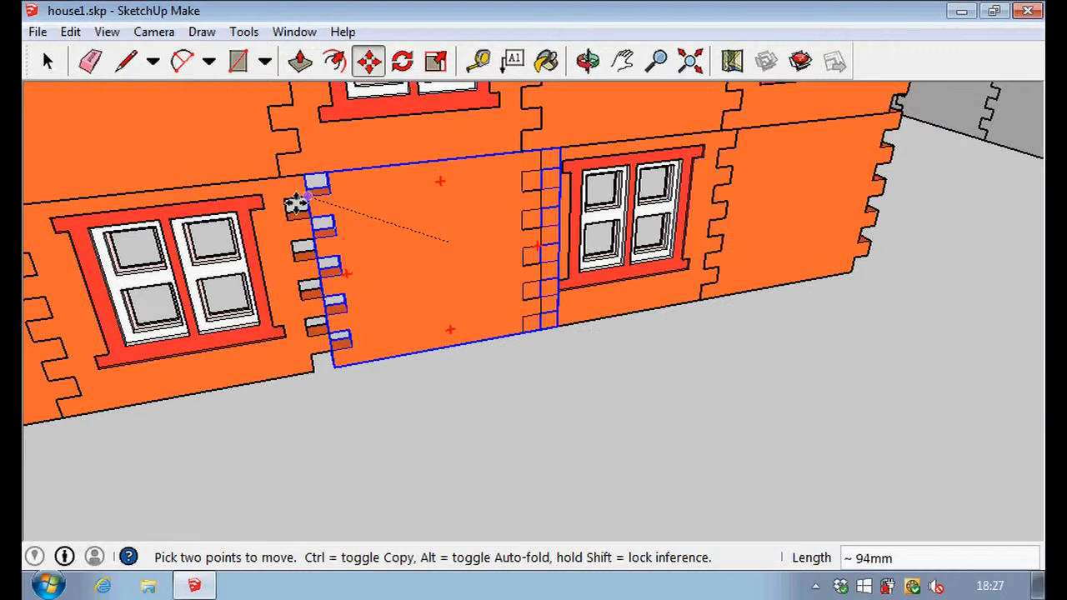
{"action": "left_click", "coordinate": [290, 197]}
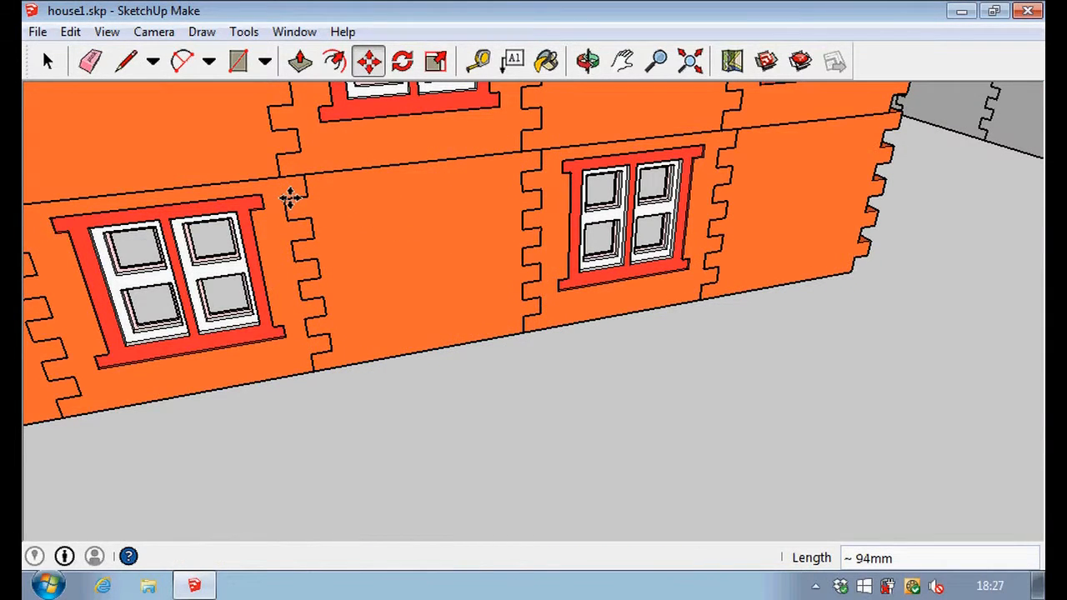
{"action": "left_click", "coordinate": [47, 63]}
{"action": "scroll", "coordinate": [395, 252], "scroll_direction": "down", "scroll_amount": 5}
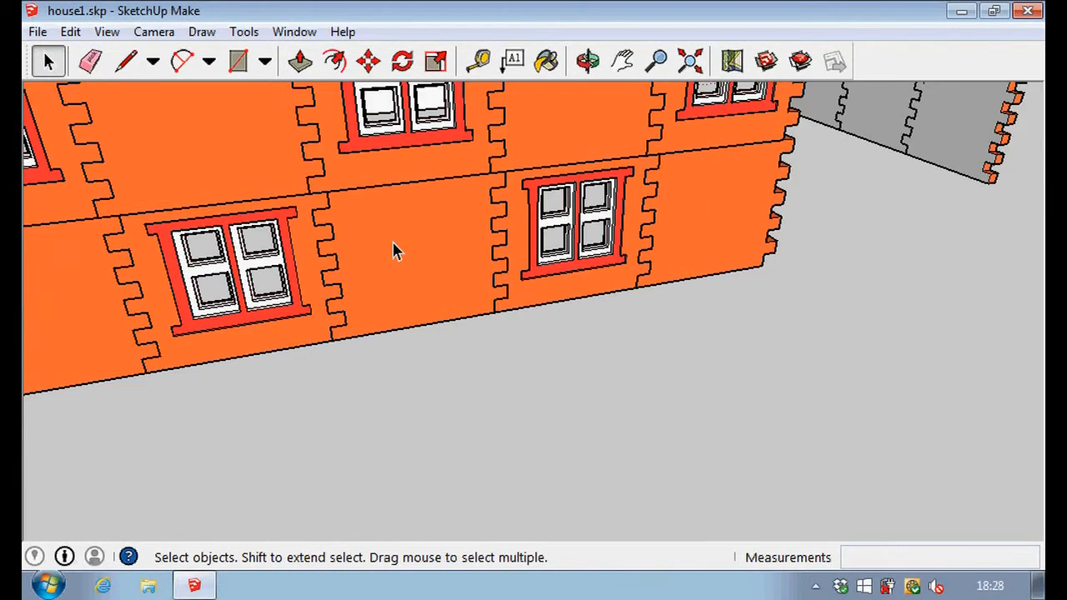
Combine all panels of the two-storey long wall, now without its door, into a single group.
{"action": "middle_click_drag", "start_coordinate": [393, 250], "coordinate": [492, 531]}
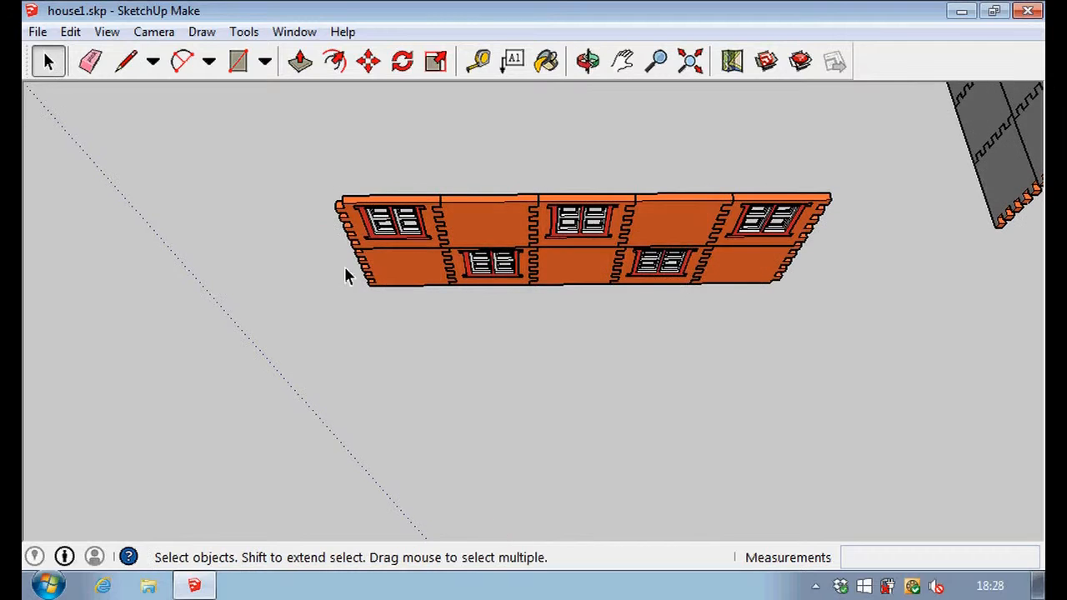
{"action": "left_click_drag", "start_coordinate": [276, 136], "coordinate": [926, 428]}
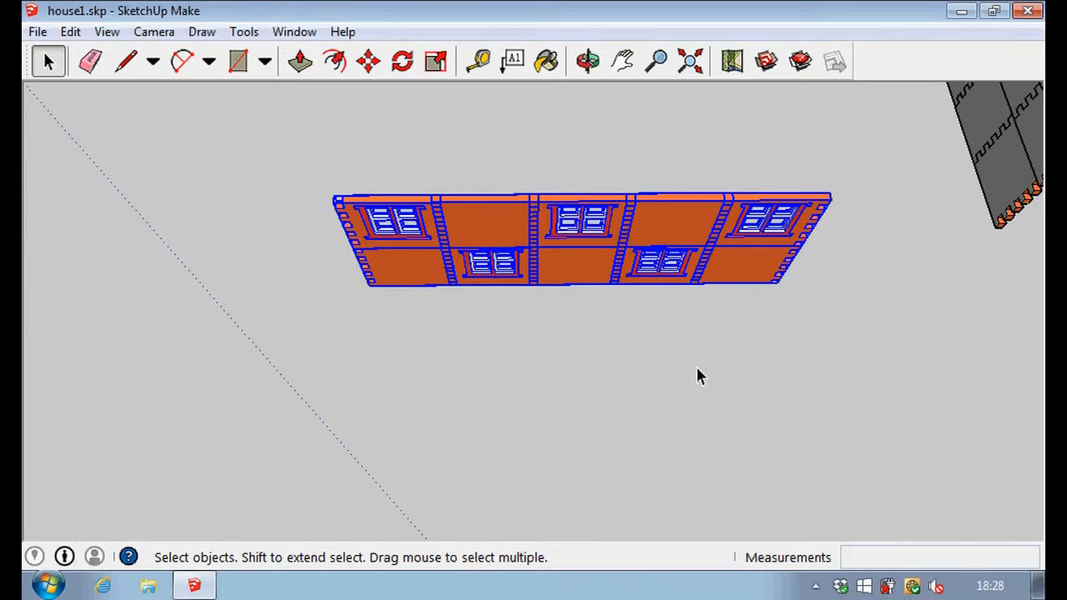
{"action": "right_click", "coordinate": [609, 256]}
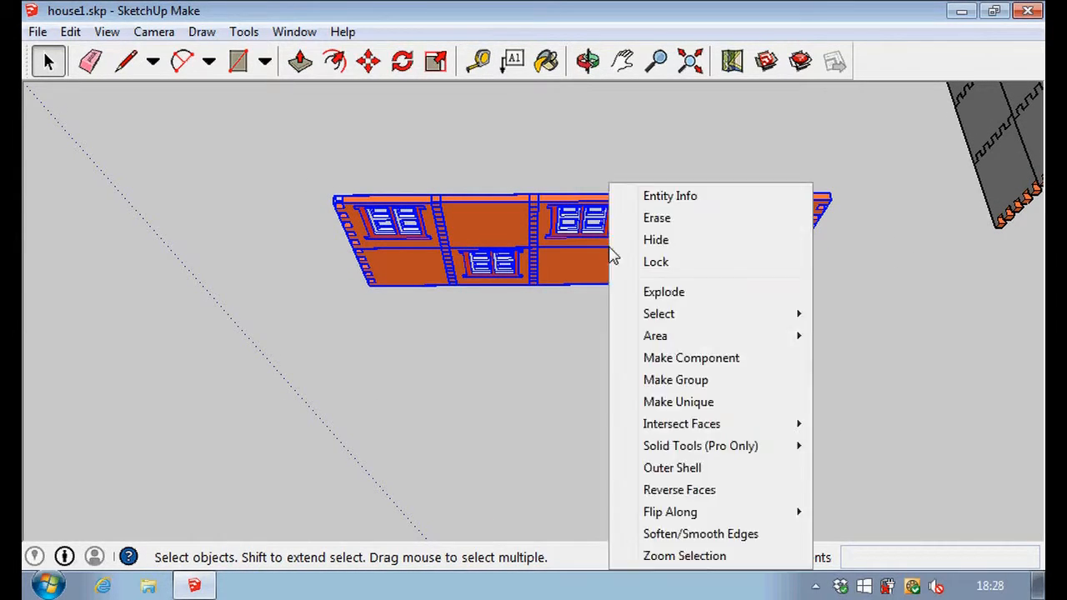
{"action": "left_click", "coordinate": [656, 379]}
{"action": "left_click", "coordinate": [574, 363]}
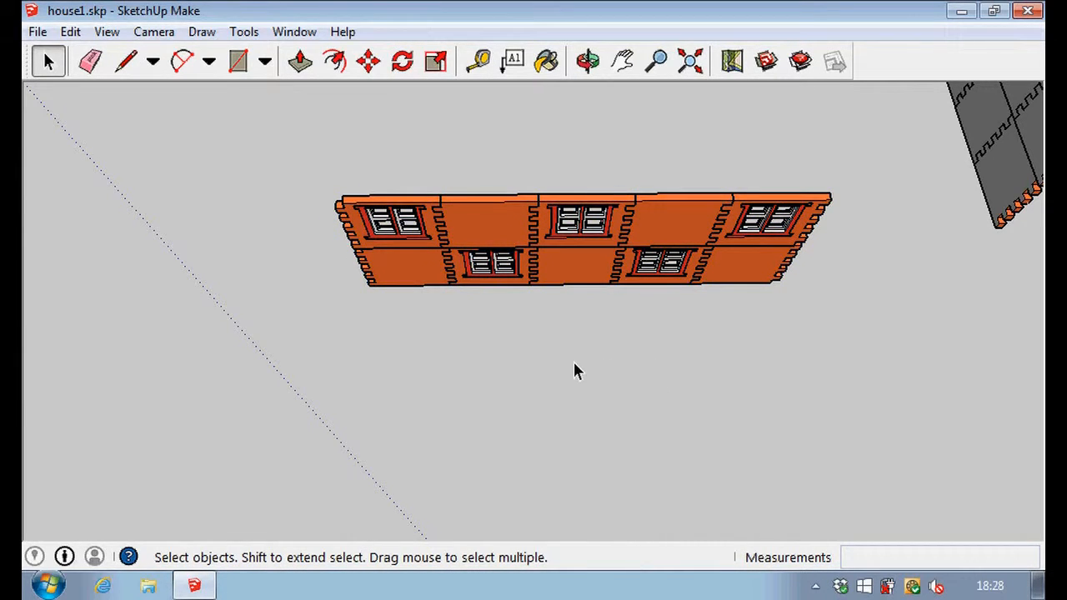
Combine all panels of the short wall standing crosswise on the red axis into a single group and save the model.
{"action": "middle_click_drag", "start_coordinate": [527, 372], "coordinate": [784, 454]}
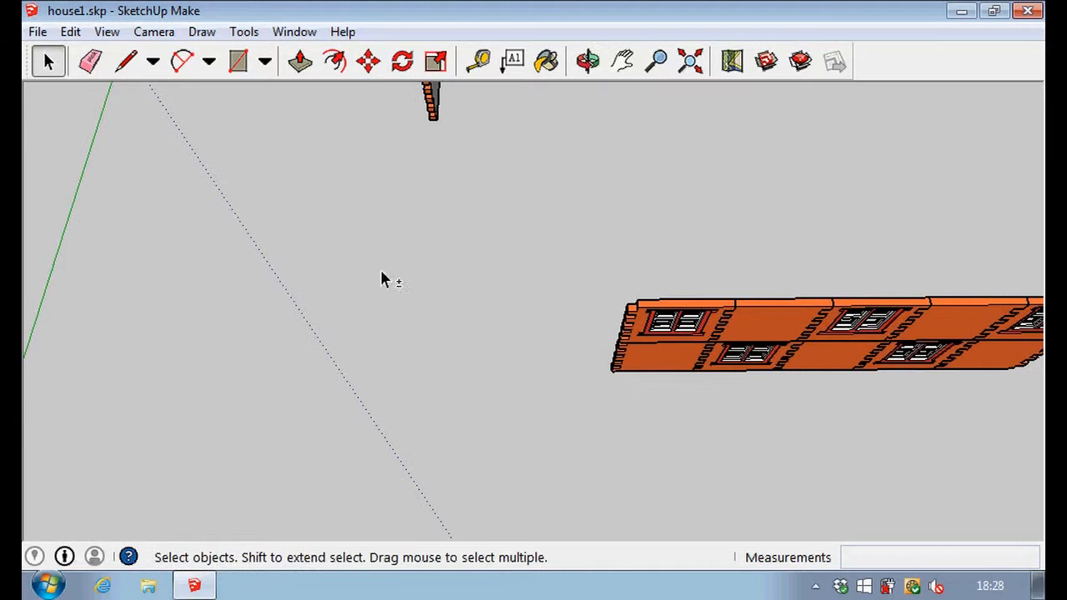
{"action": "middle_click_drag", "start_coordinate": [276, 147], "coordinate": [434, 239]}
{"action": "left_click_drag", "start_coordinate": [440, 137], "coordinate": [632, 260]}
{"action": "left_click_drag", "start_coordinate": [641, 432], "coordinate": [643, 460]}
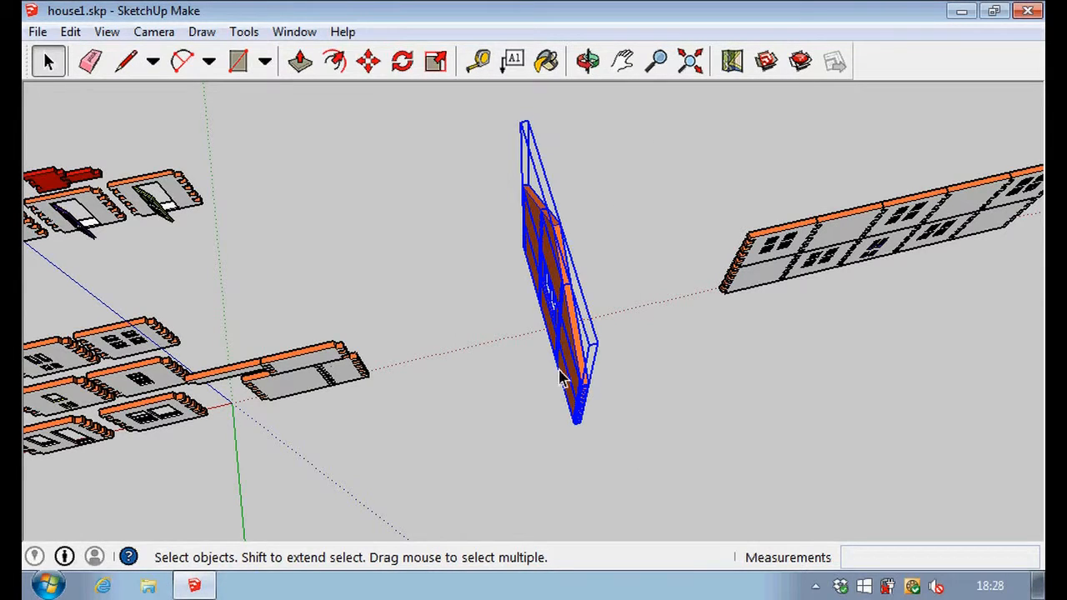
{"action": "right_click", "coordinate": [568, 342]}
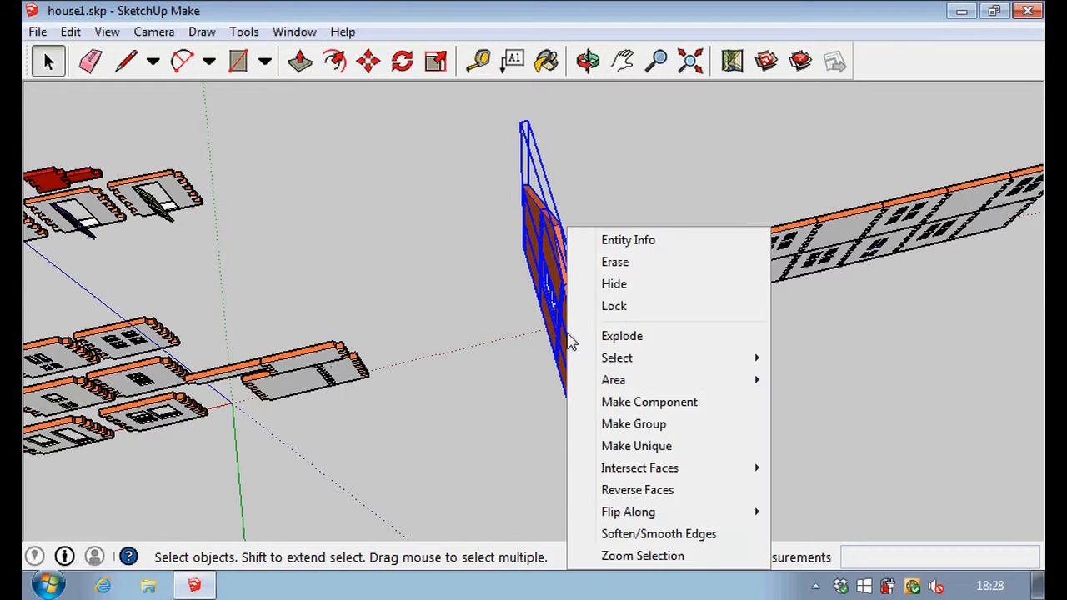
{"action": "left_click", "coordinate": [633, 426]}
{"action": "left_click", "coordinate": [433, 179]}
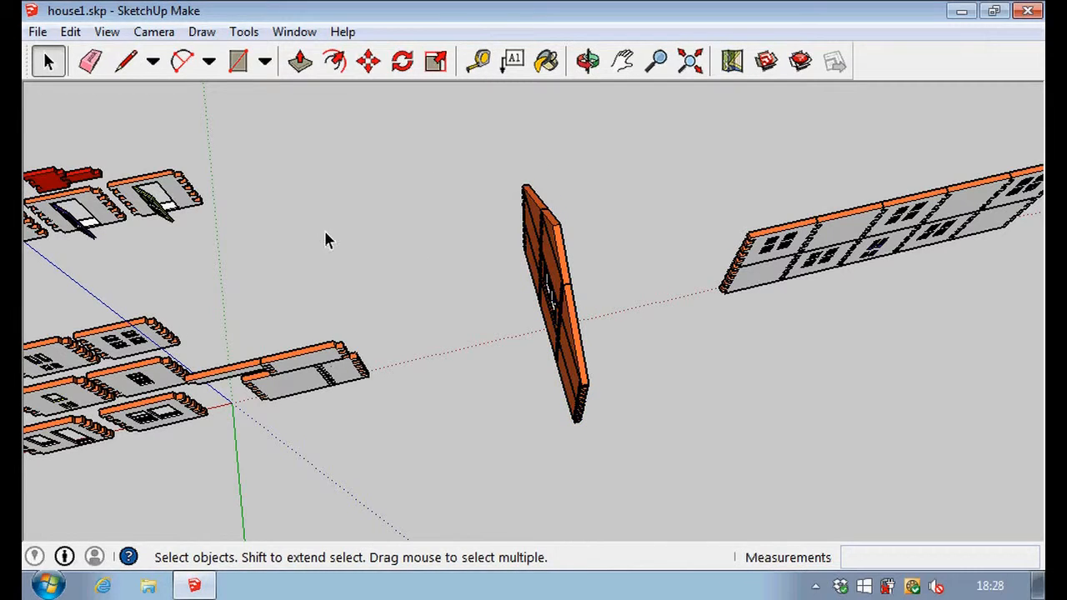
{"action": "left_click", "coordinate": [36, 32]}
{"action": "left_click", "coordinate": [99, 98]}
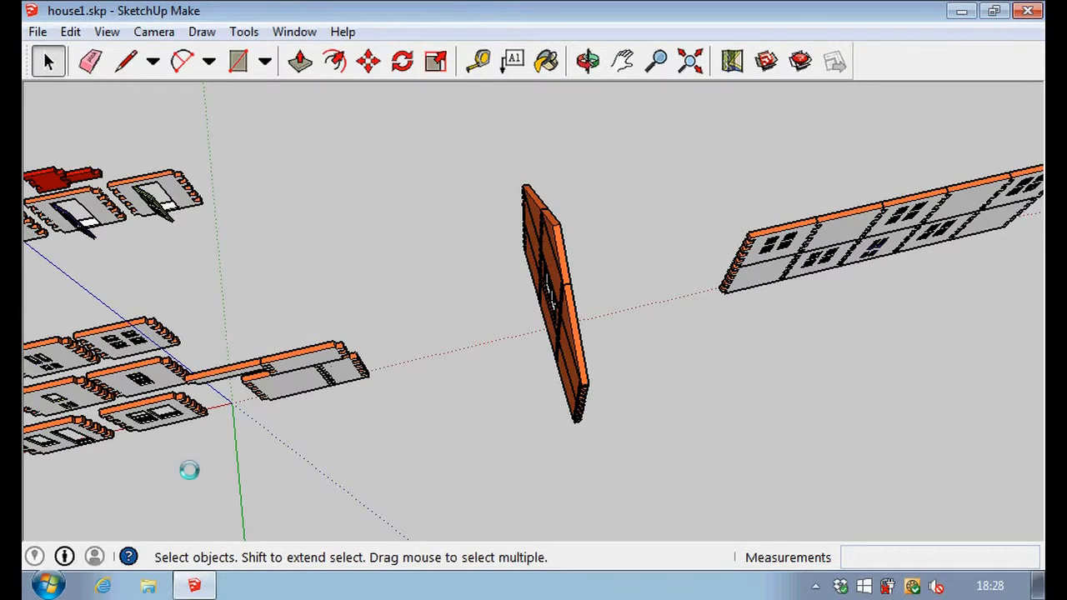